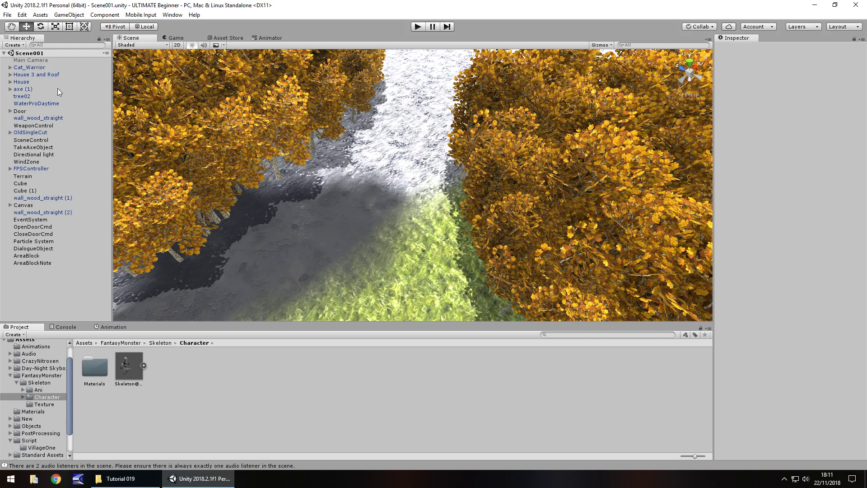
# Step: Frame Cat_Warrior, select its Conversation child, and open the NPCChat script in Visual Studio
pyautogui.doubleClick(23, 67)
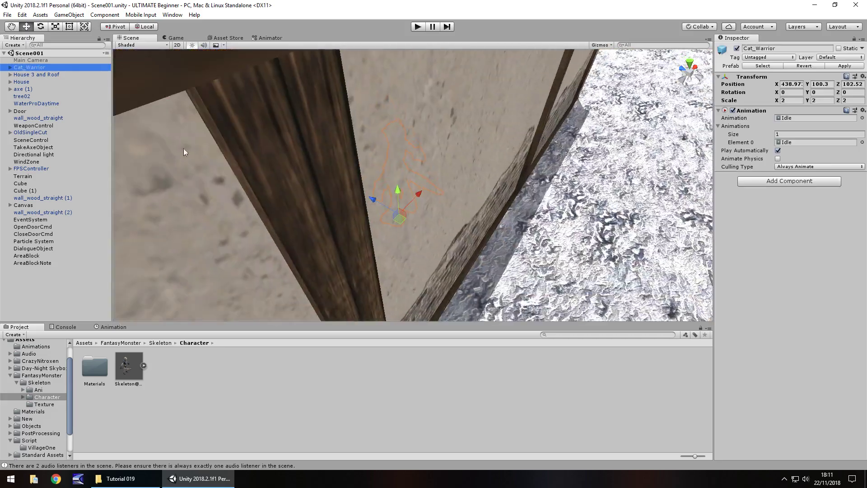
pyautogui.moveTo(182, 153); pyautogui.dragTo(432, 218, button='right')
pyautogui.moveTo(432, 218); pyautogui.dragTo(440, 138, button='middle')
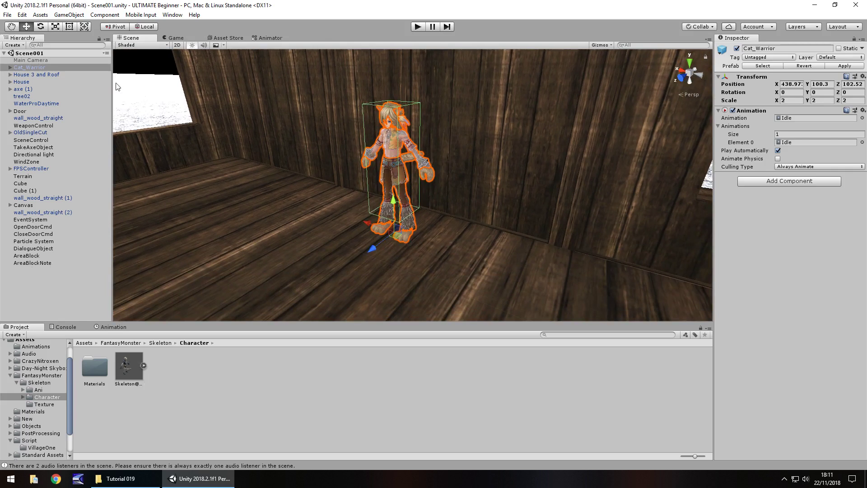
pyautogui.click(10, 67)
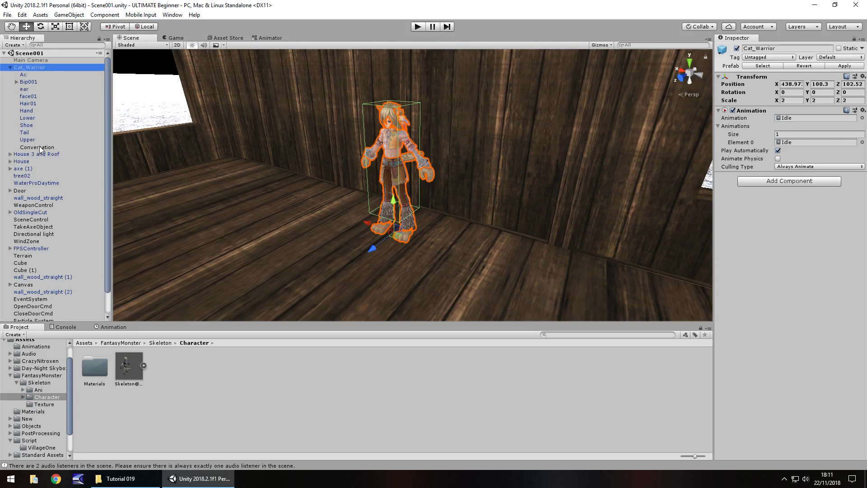
pyautogui.click(42, 147)
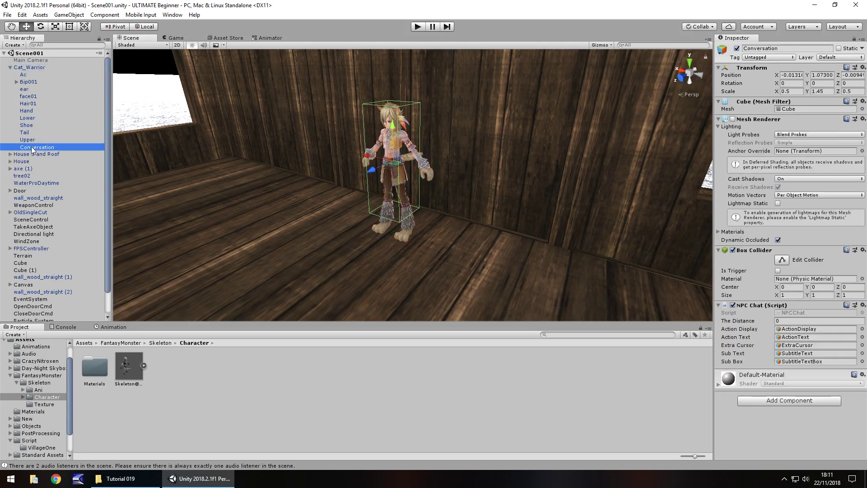
pyautogui.doubleClick(803, 313)
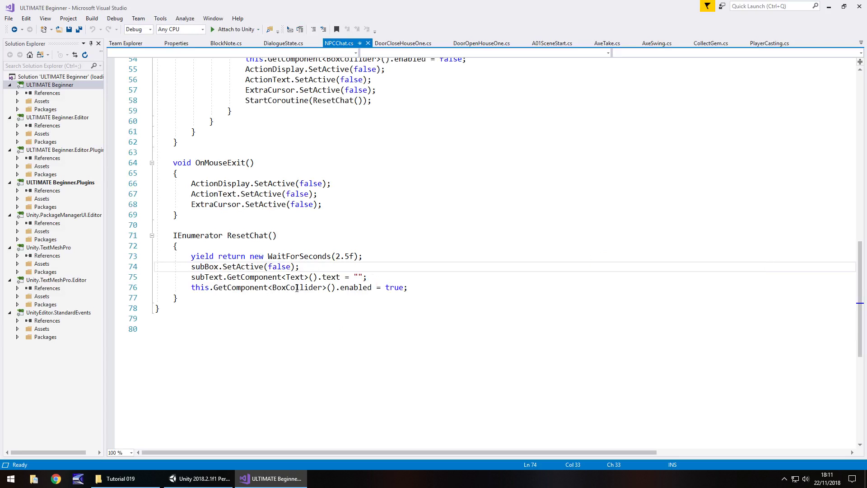
# Step: Add 'public GameObject mainBlocker;' and 'public GameObject blockText;' below the subBox declaration
pyautogui.scroll(6, 297, 287)
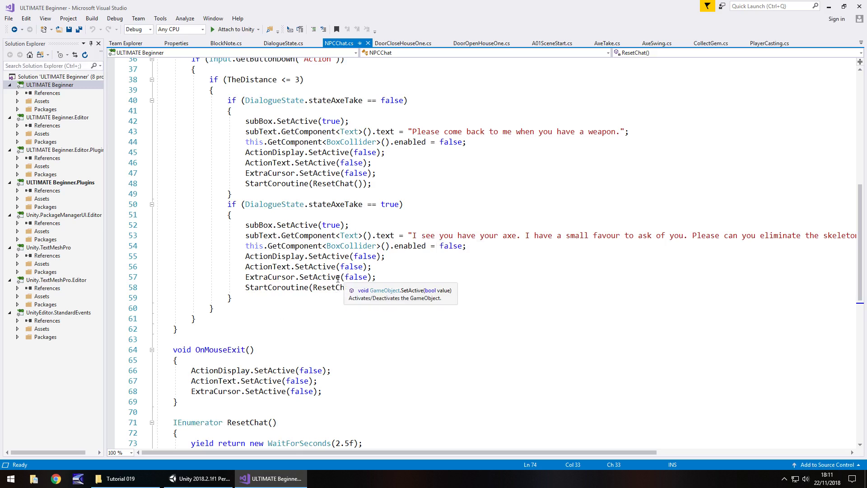
pyautogui.scroll(12, 311, 281)
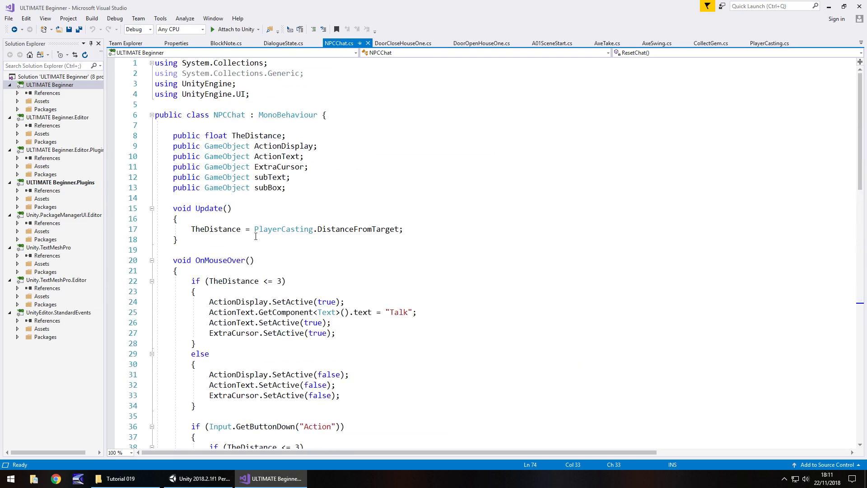
pyautogui.click(293, 189)
pyautogui.press('Return')
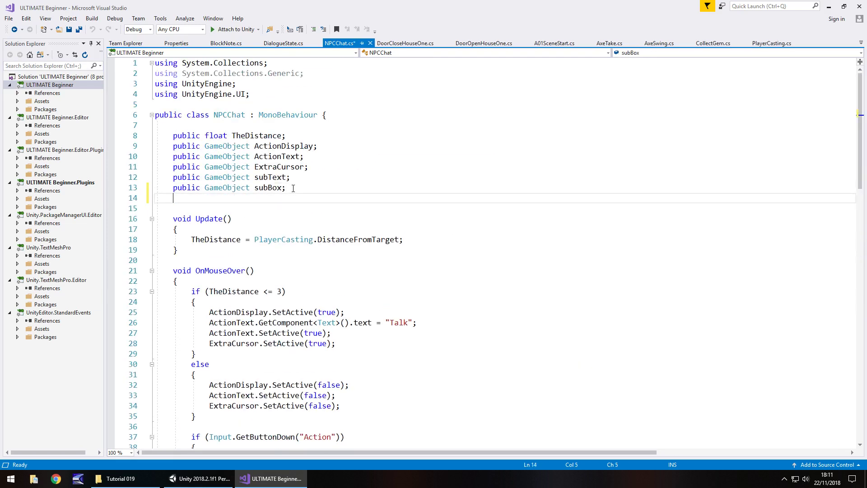
pyautogui.write('public GameObjec')
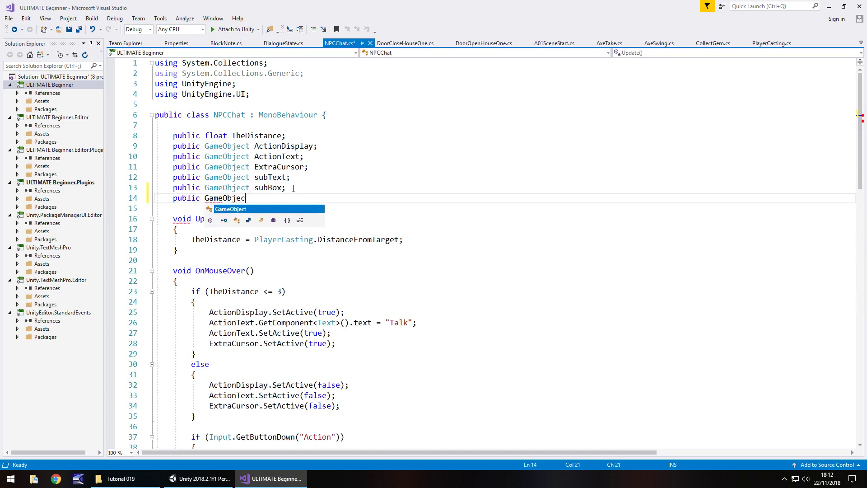
pyautogui.write('t ')
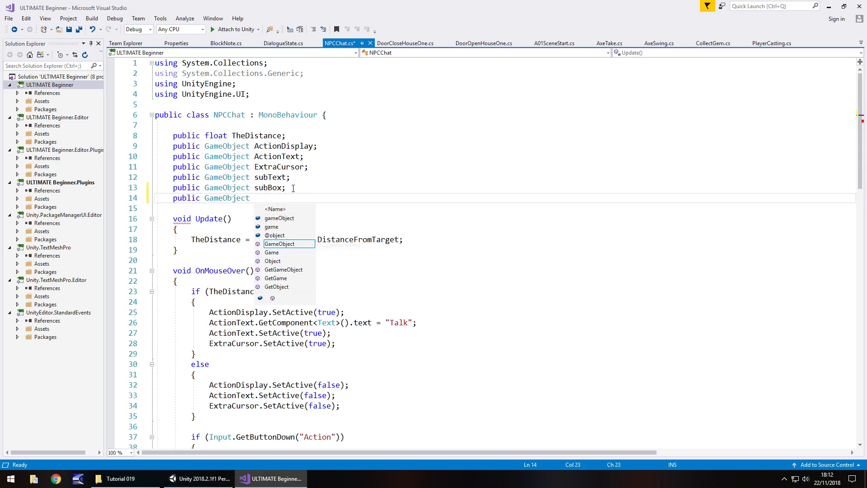
pyautogui.write('mainBlocker;')
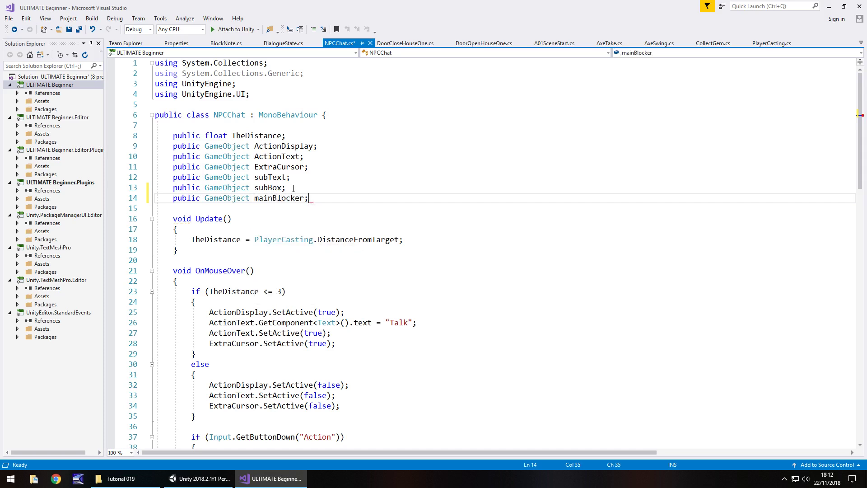
pyautogui.press('Return')
pyautogui.write('public Game')
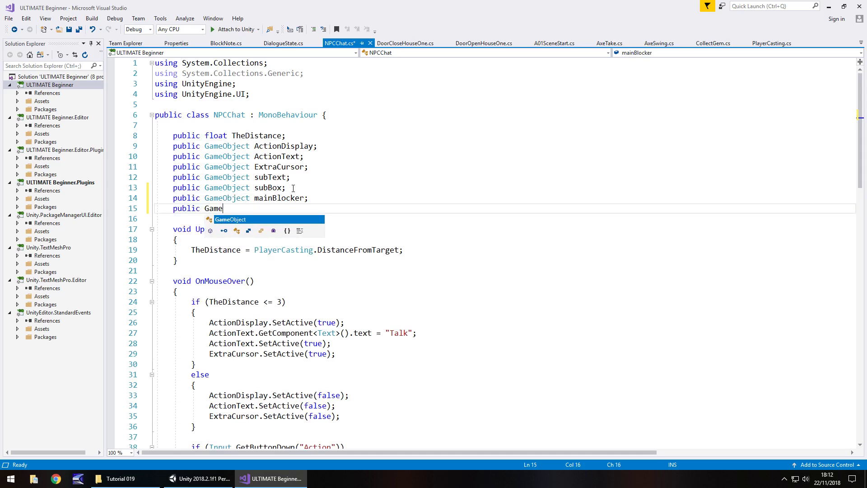
pyautogui.write('Object ')
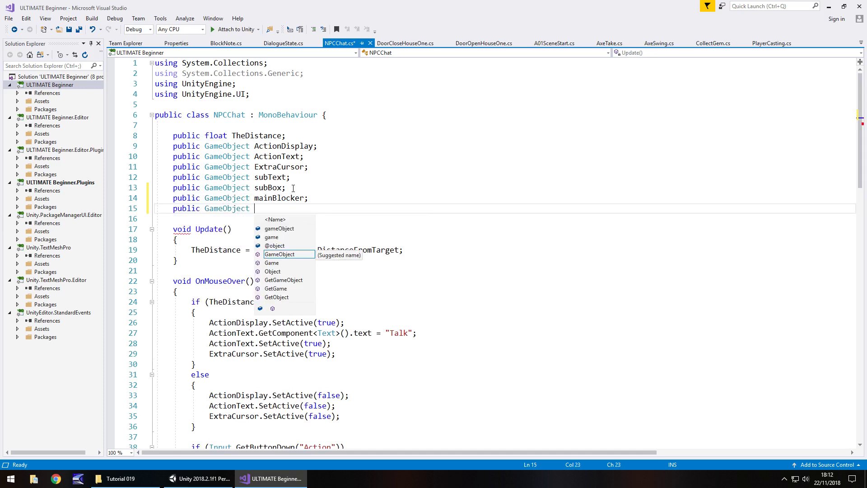
pyautogui.write('blockText')
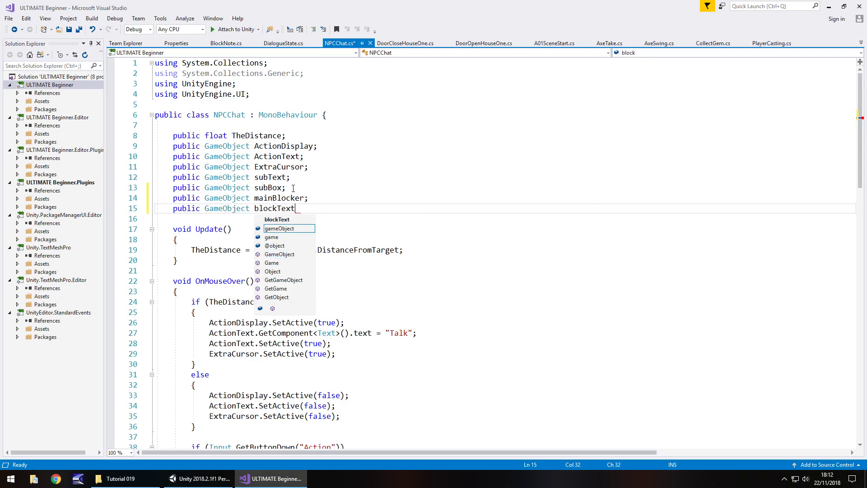
pyautogui.write(';')
pyautogui.scroll(-6, 322, 239)
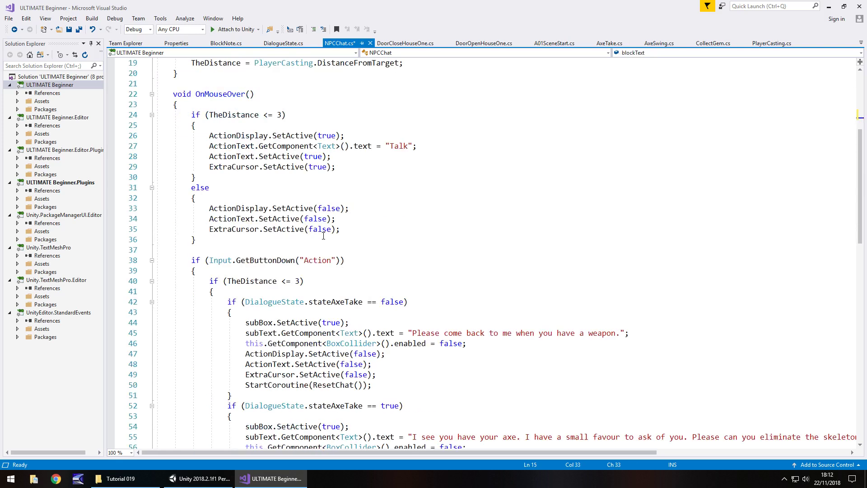
# Step: Add mainBlocker.SetActive(false); and blockText.SetActive(false); to the axe-taken branch and save NPCChat.cs
pyautogui.scroll(-4, 322, 239)
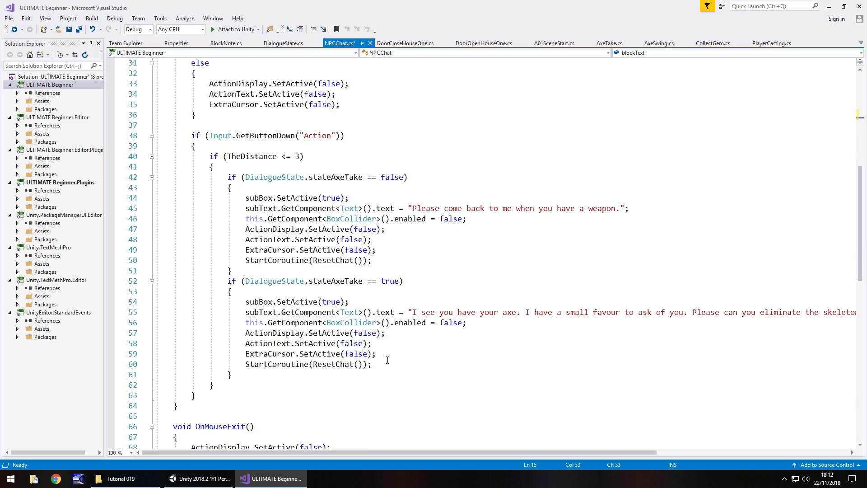
pyautogui.click(388, 355)
pyautogui.press('Return')
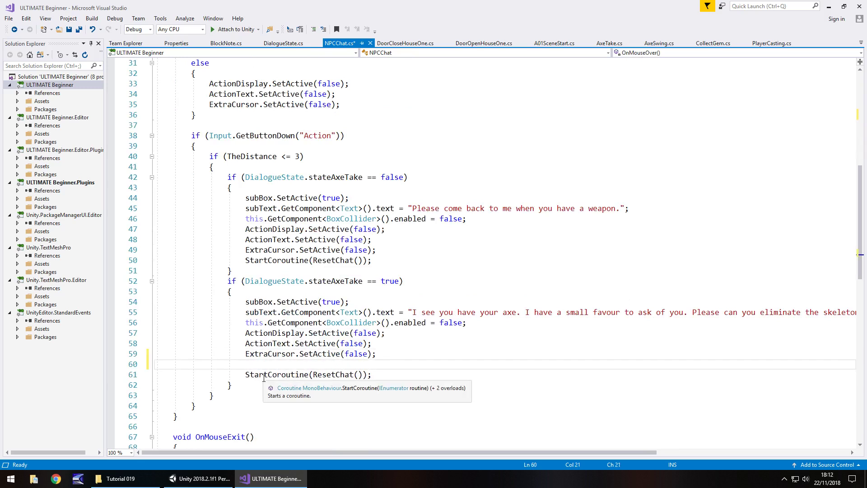
pyautogui.write('mainBlocker.SetActive(false')
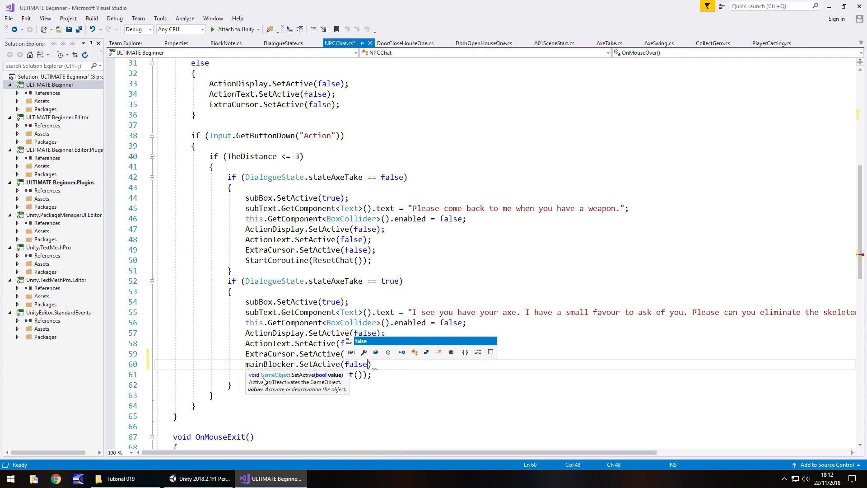
pyautogui.write(');')
pyautogui.press('Return')
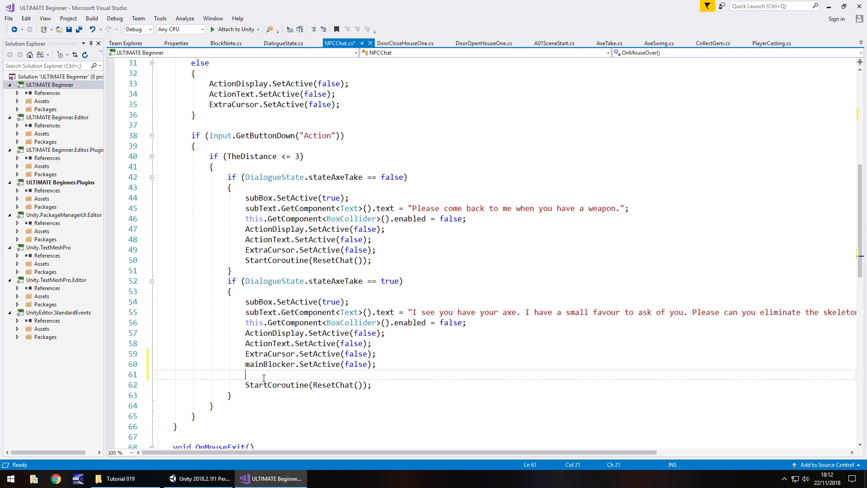
pyautogui.scroll(10, 373, 259)
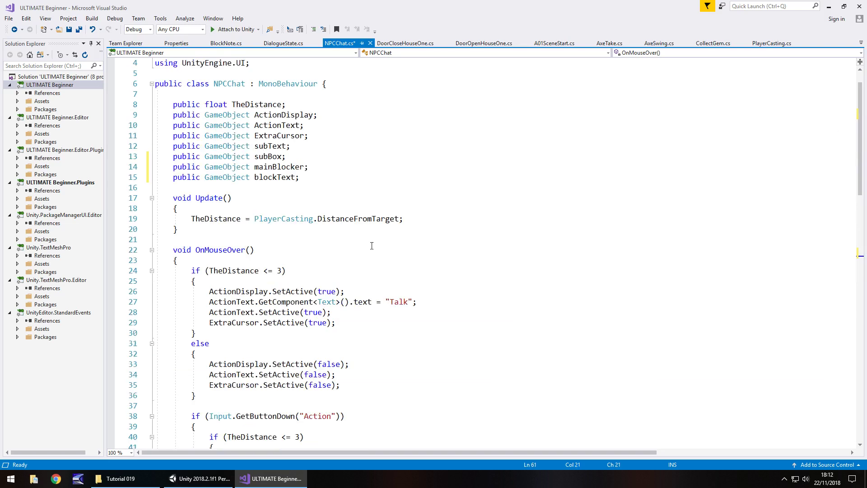
pyautogui.scroll(-13, 254, 214)
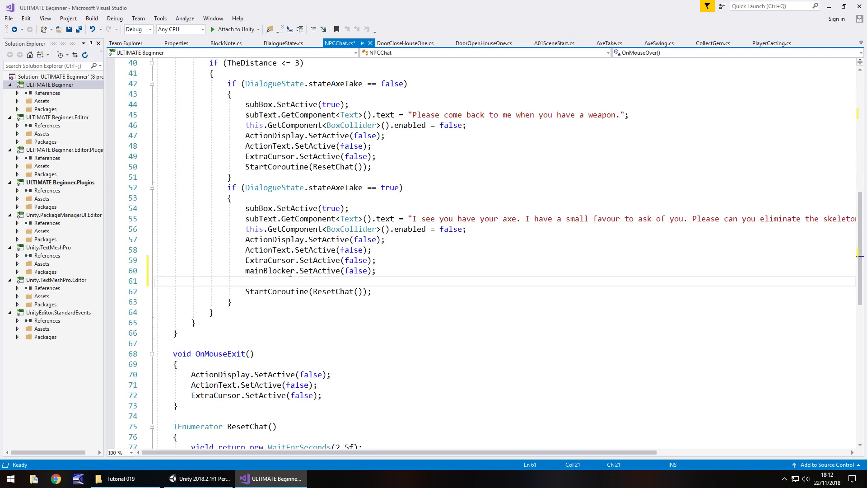
pyautogui.write('b')
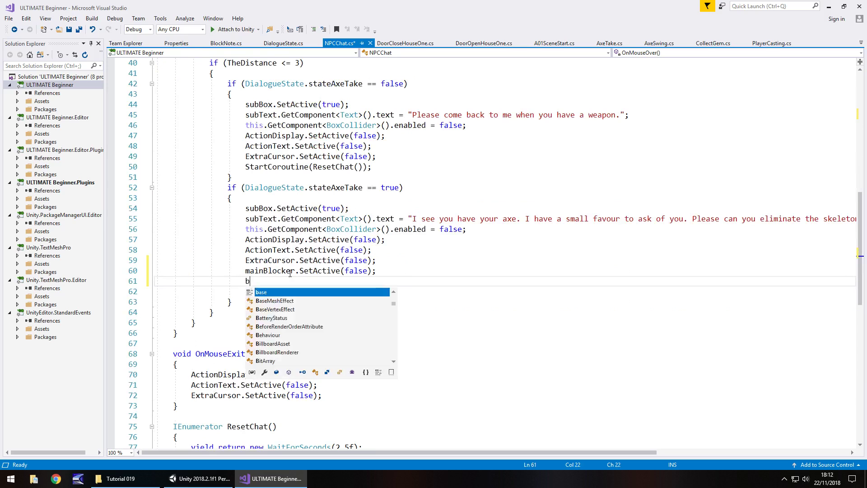
pyautogui.write('lockTex')
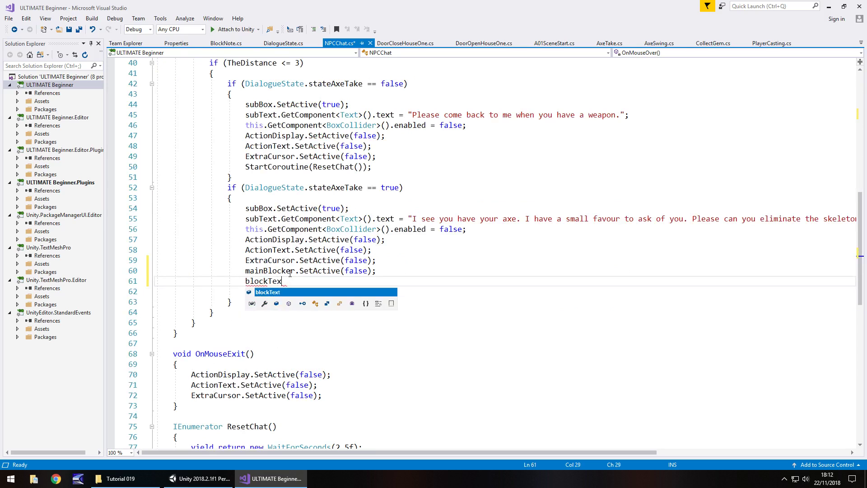
pyautogui.write('t.SetA')
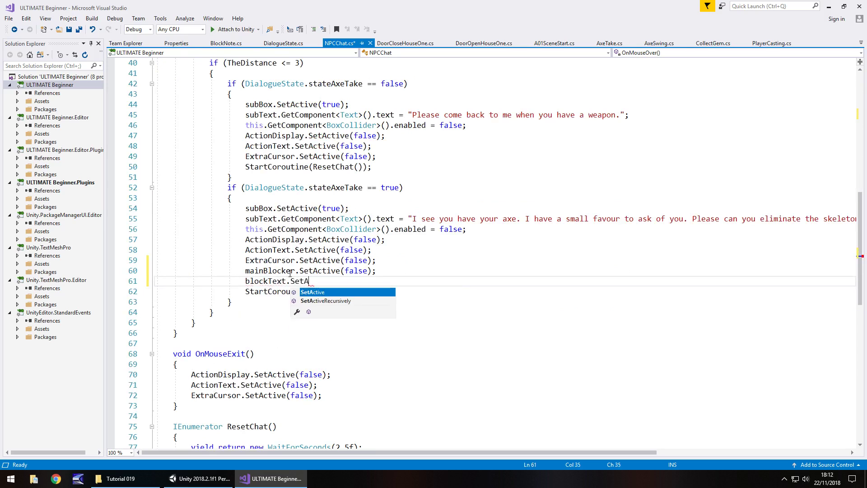
pyautogui.write('ctive(false')
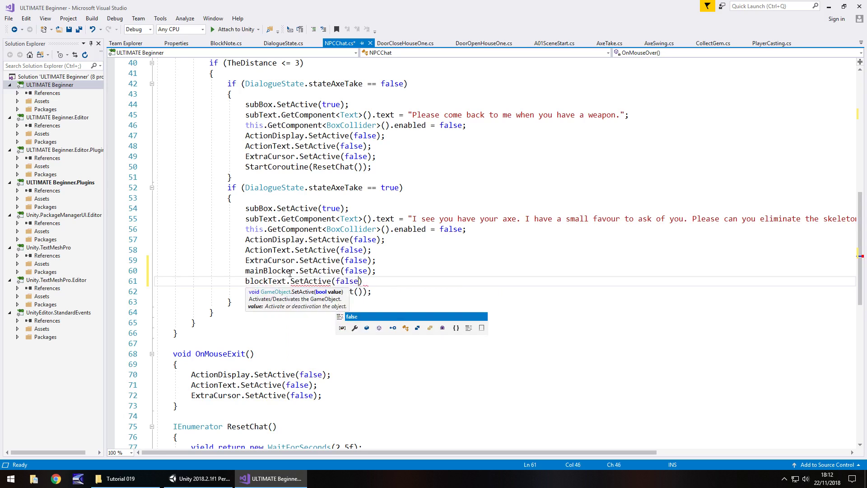
pyautogui.write(')')
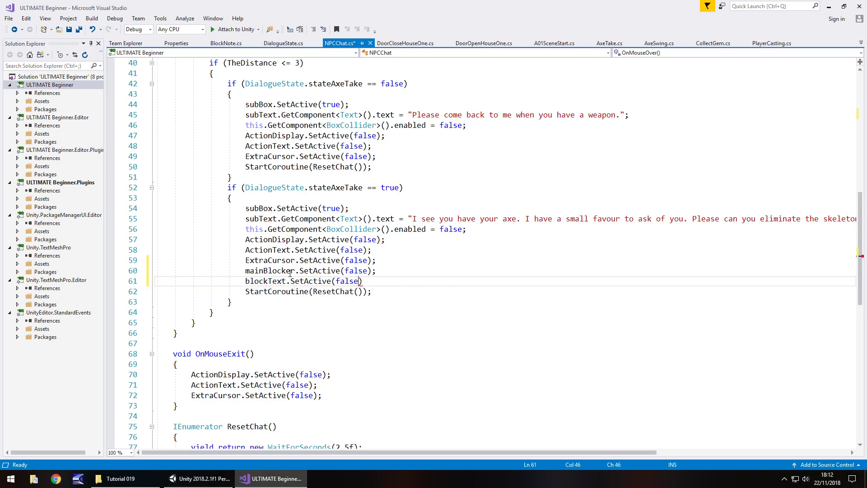
pyautogui.write(';')
pyautogui.hotkey('ctrl', 's')
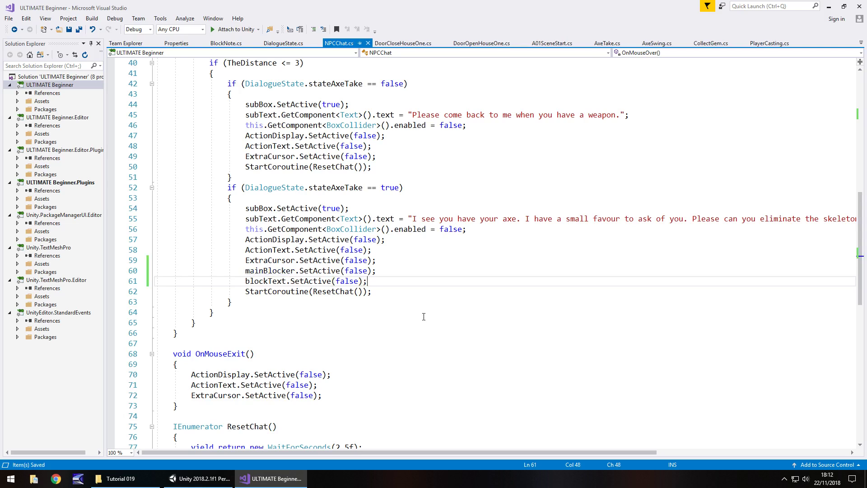
# Step: Comment OnMouseExit() with '//this is when the mouse moves away'
pyautogui.scroll(13, 343, 353)
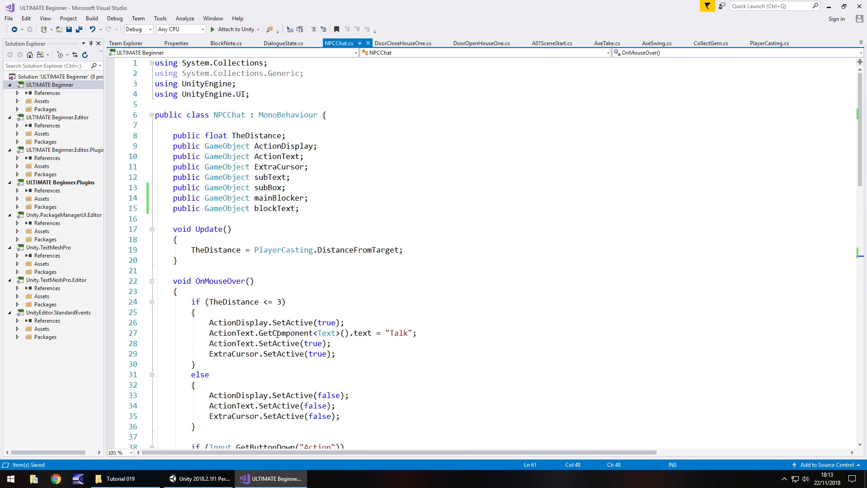
pyautogui.scroll(-5, 298, 319)
pyautogui.scroll(-4, 308, 315)
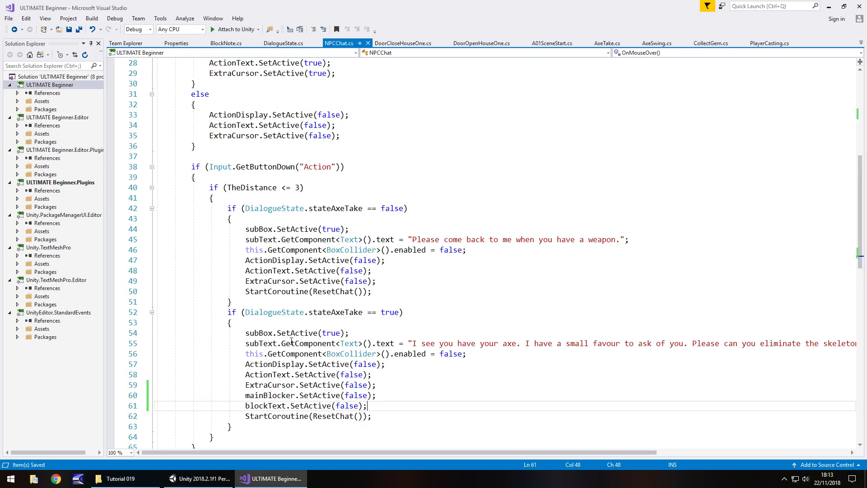
pyautogui.scroll(-5, 297, 343)
pyautogui.click(273, 325)
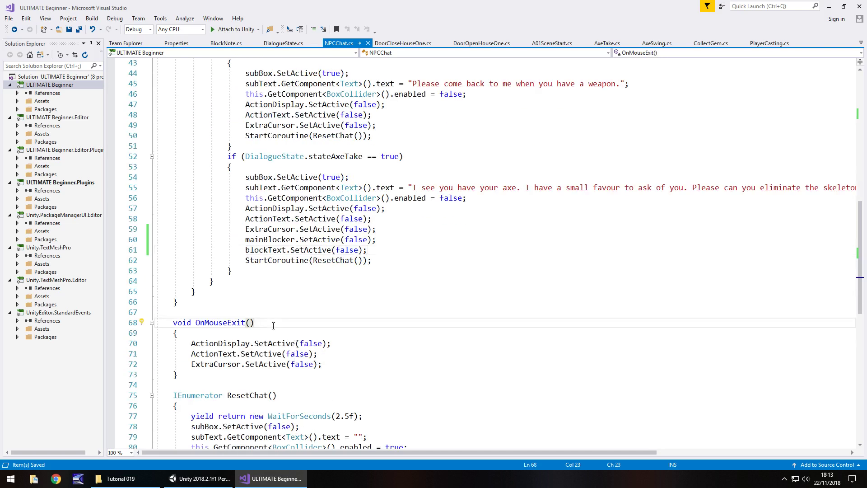
pyautogui.write('//')
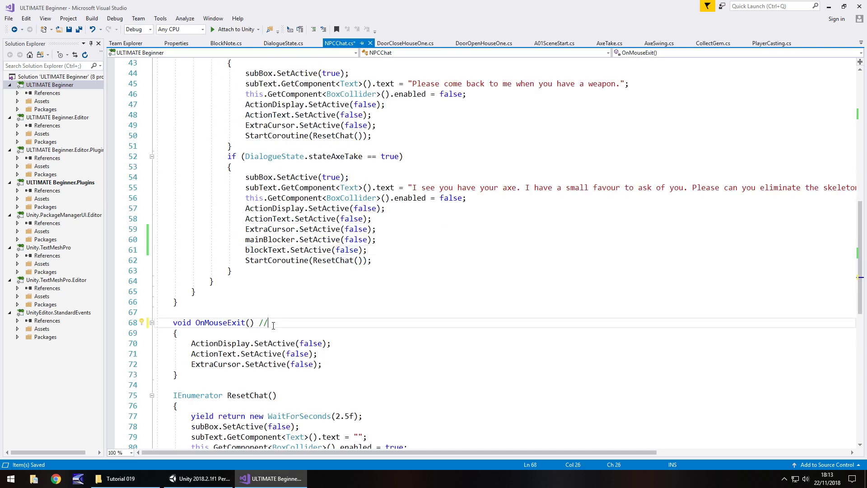
pyautogui.write('this is when the mouse move')
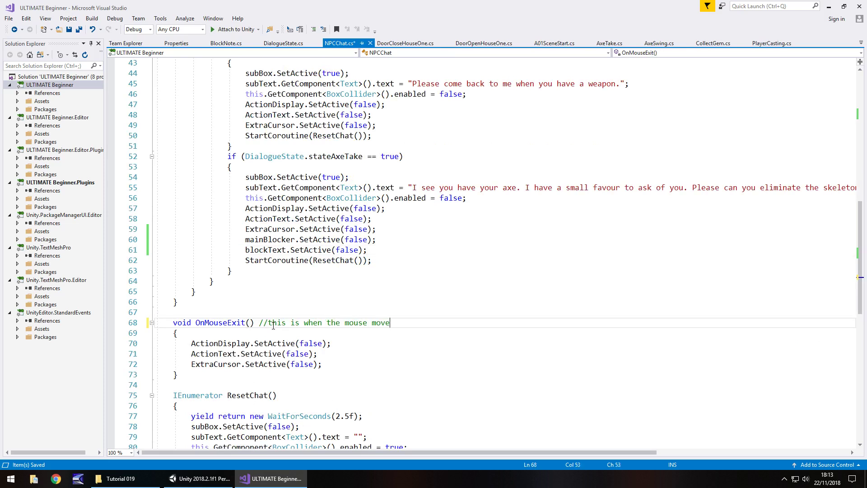
pyautogui.write('s away')
# Step: Comment the axe check on line 52 with '// we got the axe' and save
pyautogui.scroll(1, 291, 238)
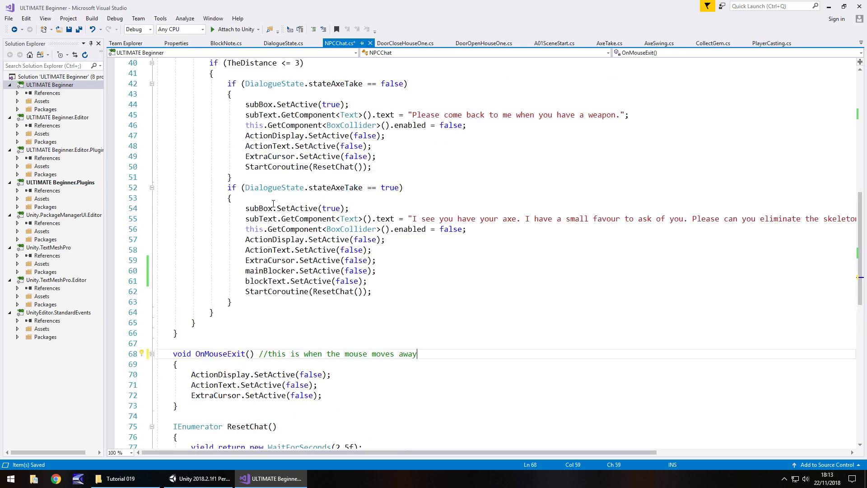
pyautogui.click(429, 187)
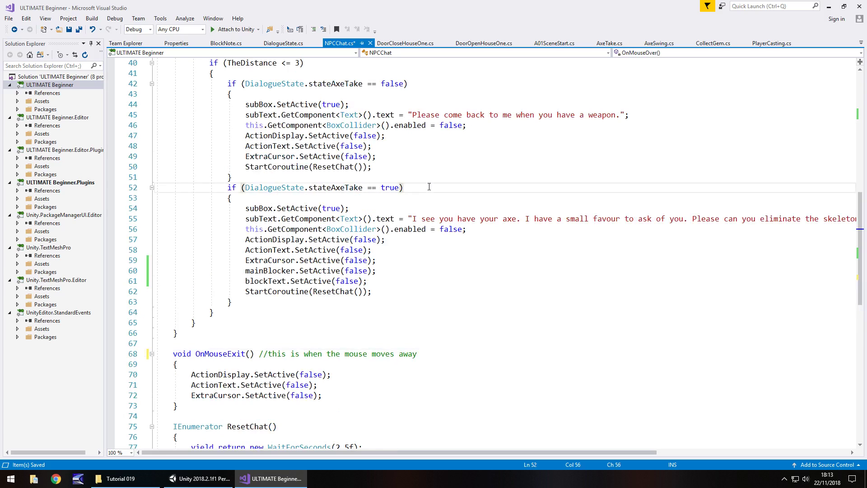
pyautogui.write('// we got the axe')
pyautogui.hotkey('ctrl', 's')
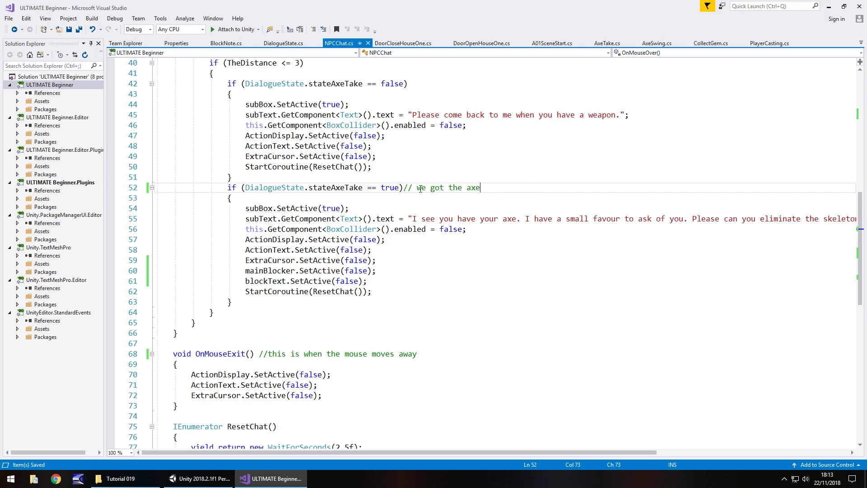
pyautogui.scroll(6, 336, 332)
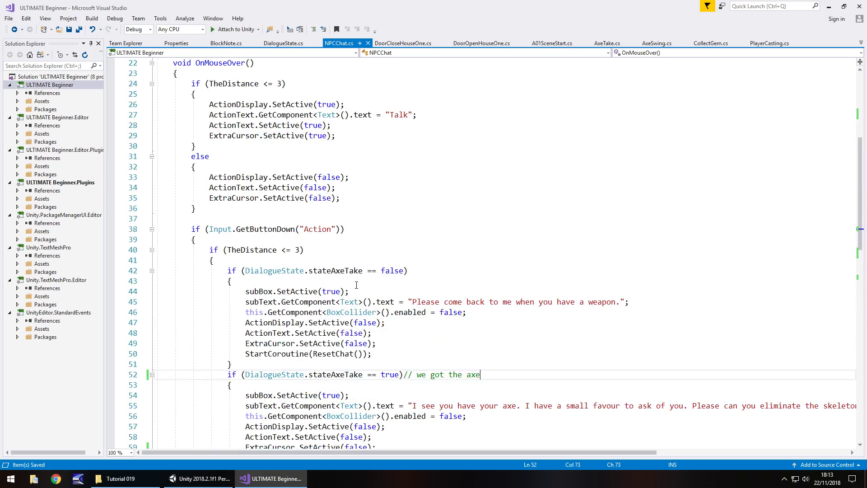
# Step: Back in Unity, fly the Scene view out along the grass path and enter Play mode
pyautogui.click(199, 479)
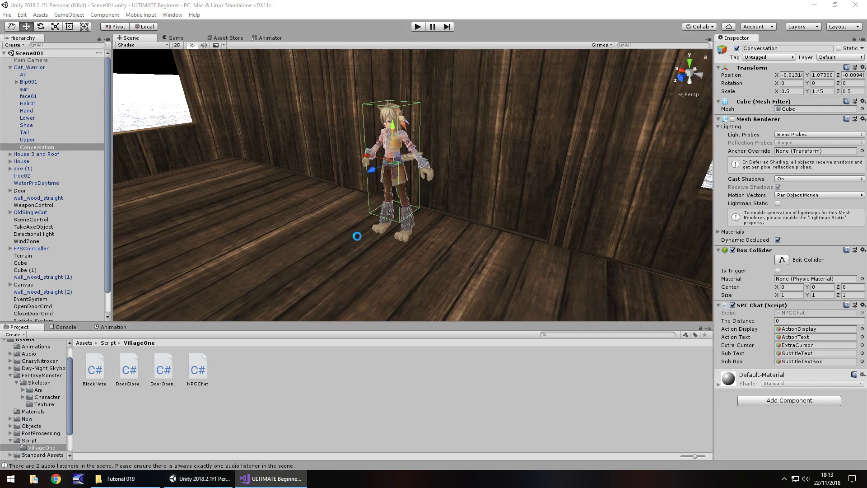
pyautogui.moveTo(454, 217); pyautogui.dragTo(311, 171, button='right')
pyautogui.press('w')
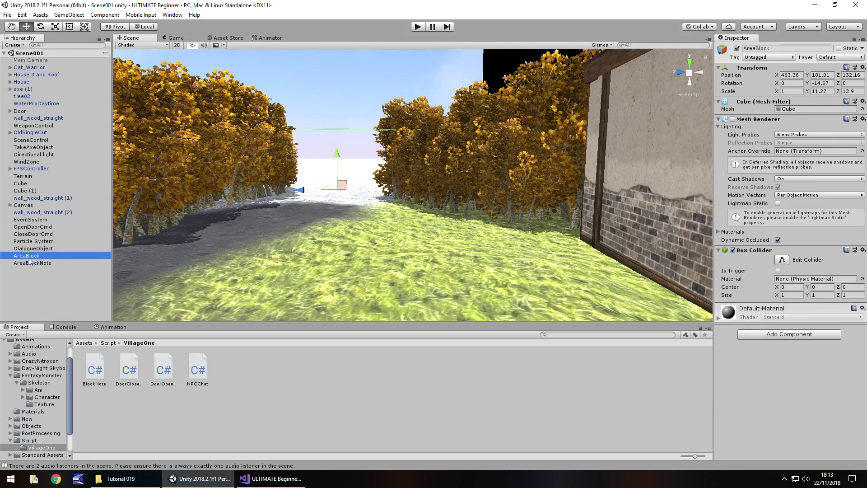
pyautogui.click(417, 27)
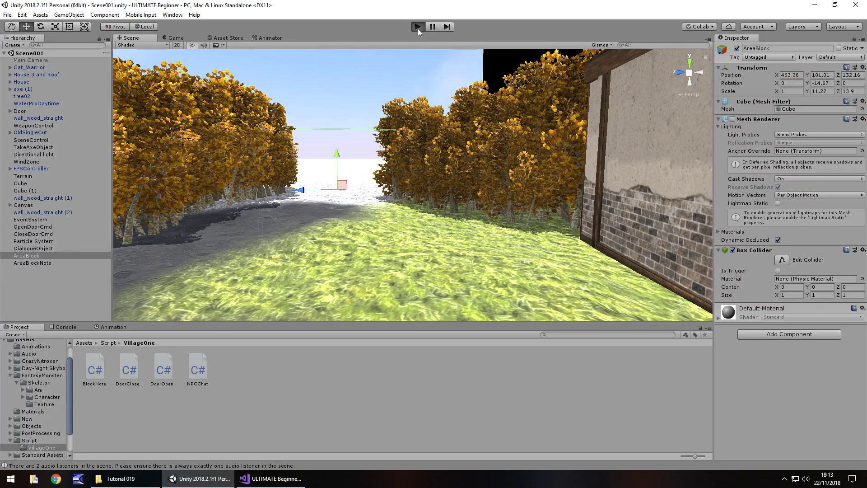
# Step: Pick up the axe, open the house door and walk up to the cat NPC
pyautogui.press('w')
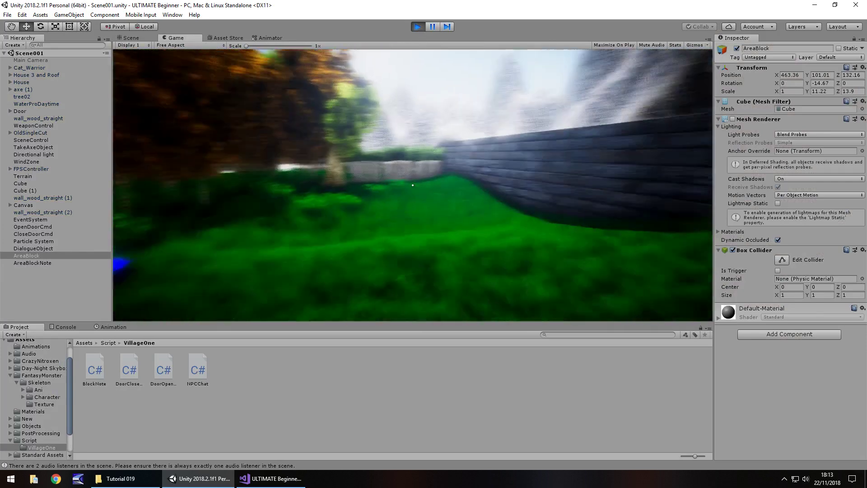
pyautogui.press('w')
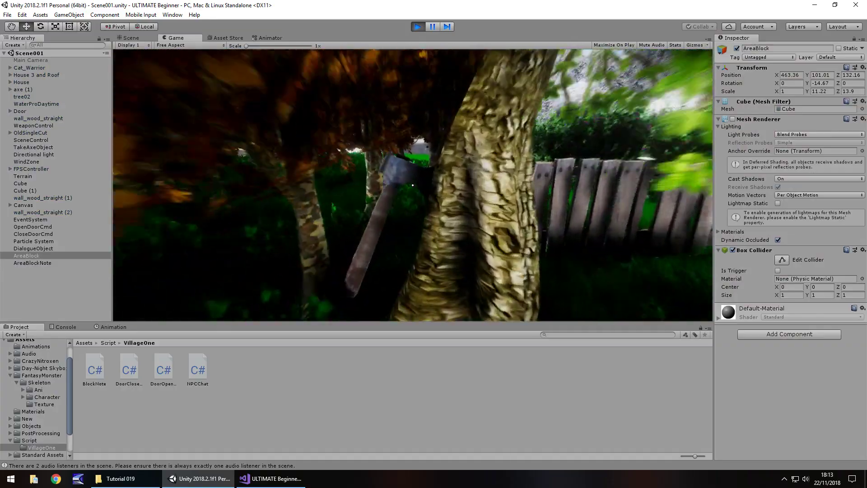
pyautogui.press('e')
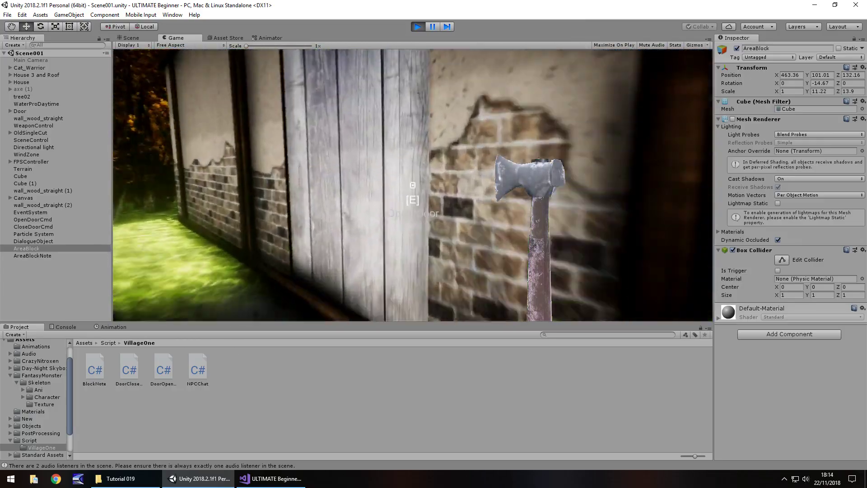
pyautogui.press('e')
pyautogui.press('w')
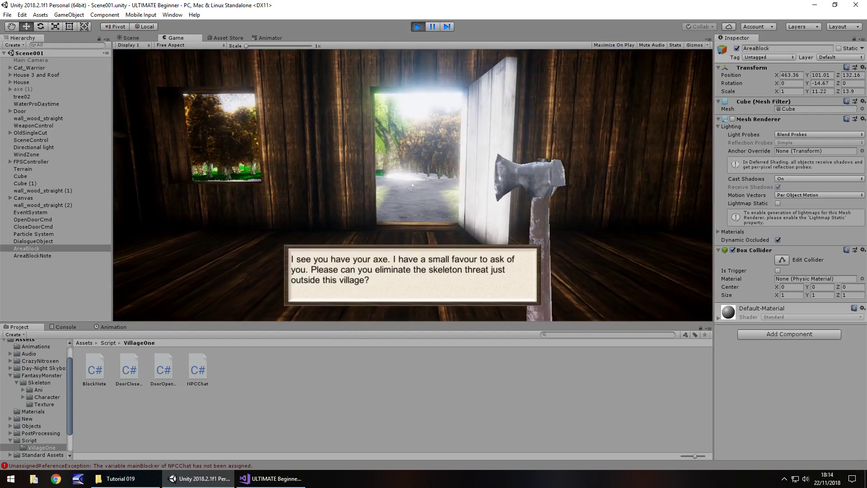
# Step: Walk out along the forest path and back to the house, then stop the play test
pyautogui.press('w')
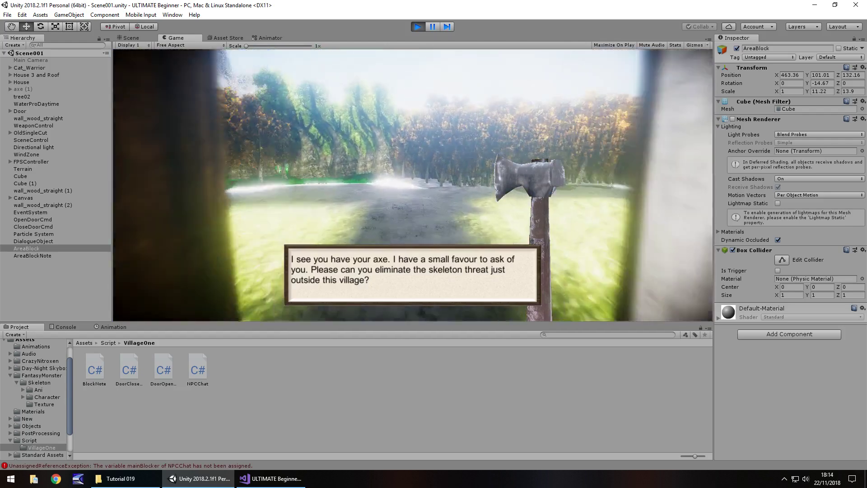
pyautogui.press('w')
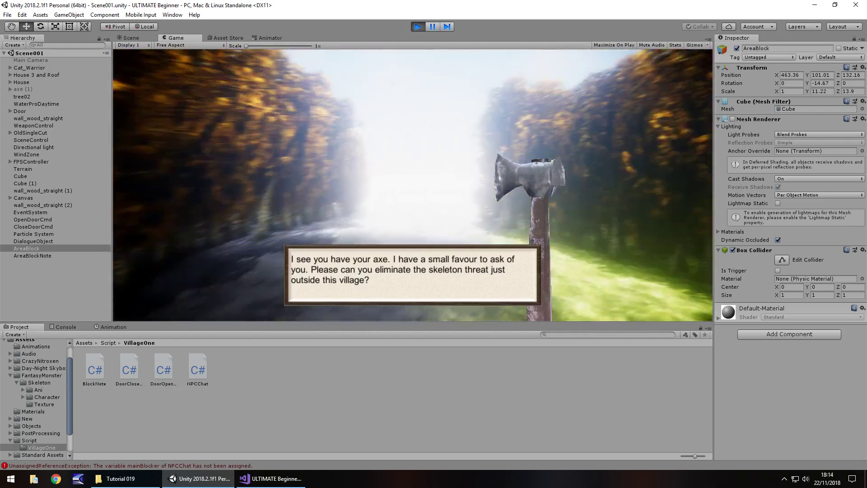
pyautogui.press('w')
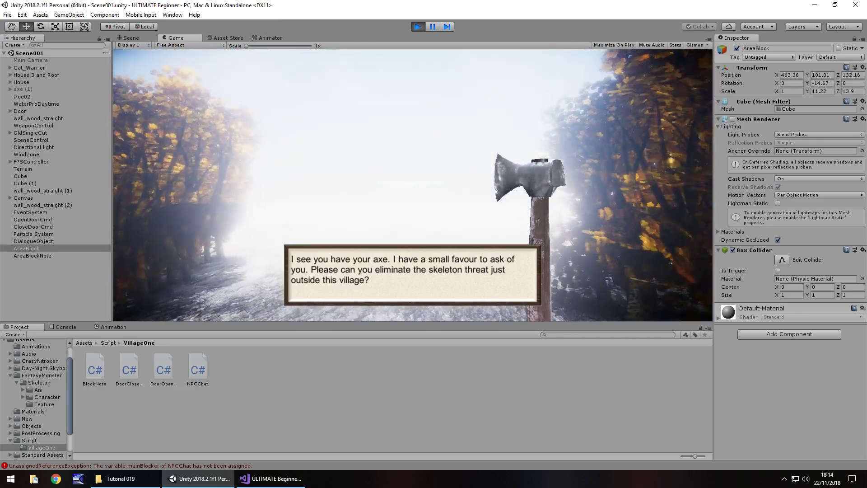
pyautogui.press('w')
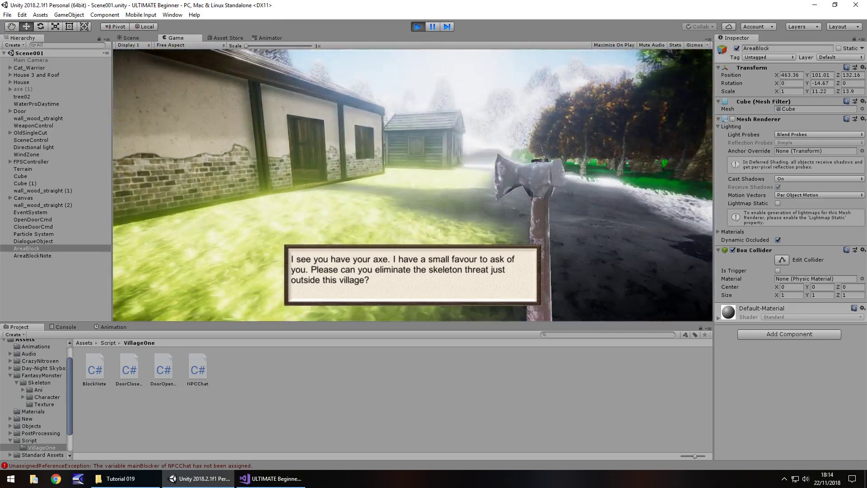
pyautogui.press('w')
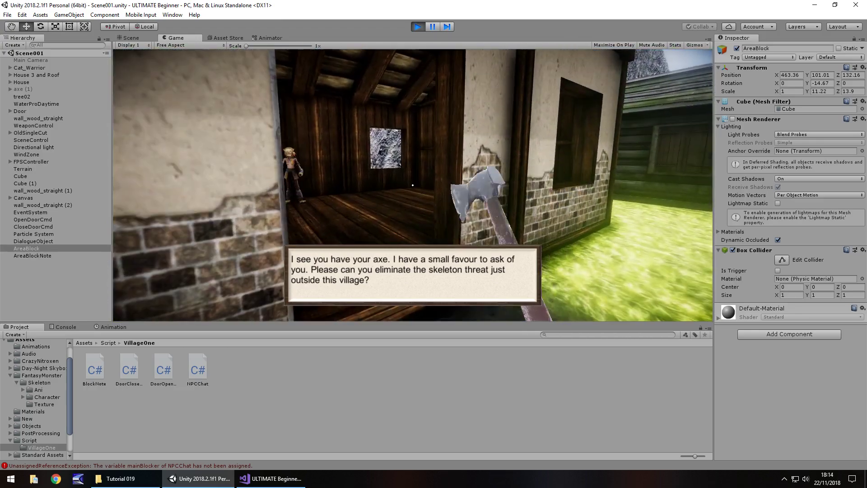
pyautogui.hotkey('ctrl', 'p')
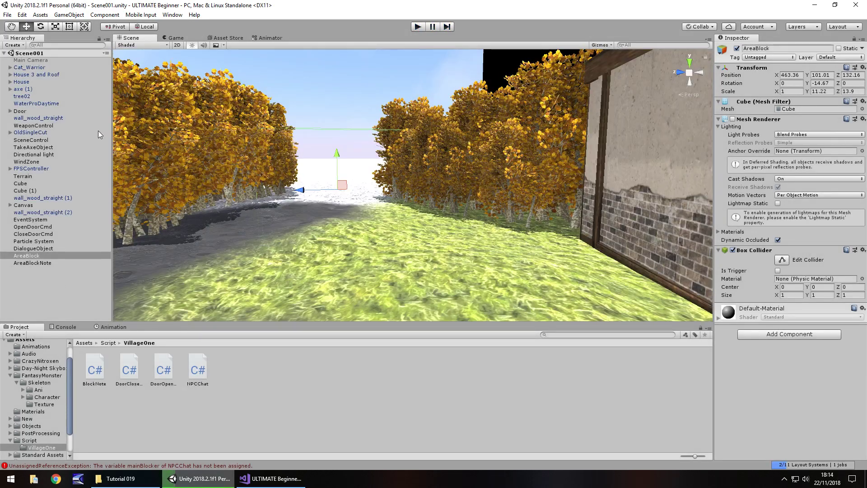
# Step: Assign AreaBlock as Main Blocker and AreaBlockNote as Block Text on Conversation's NPC Chat, then play
pyautogui.click(9, 68)
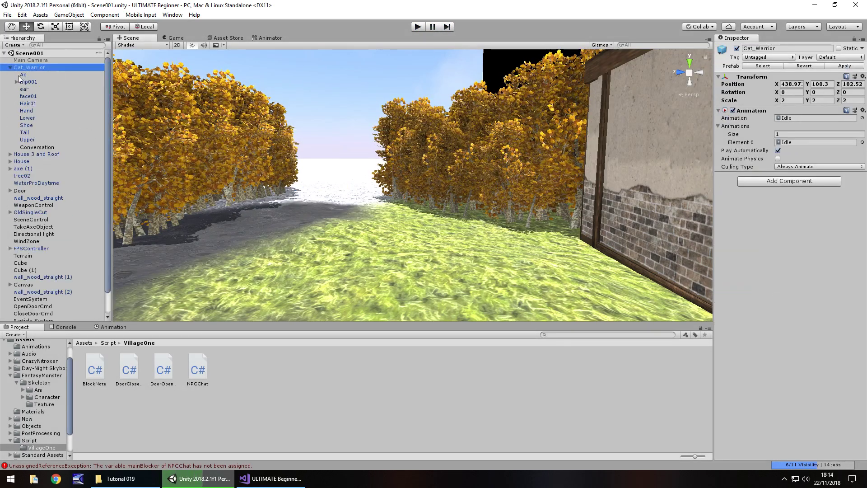
pyautogui.click(29, 148)
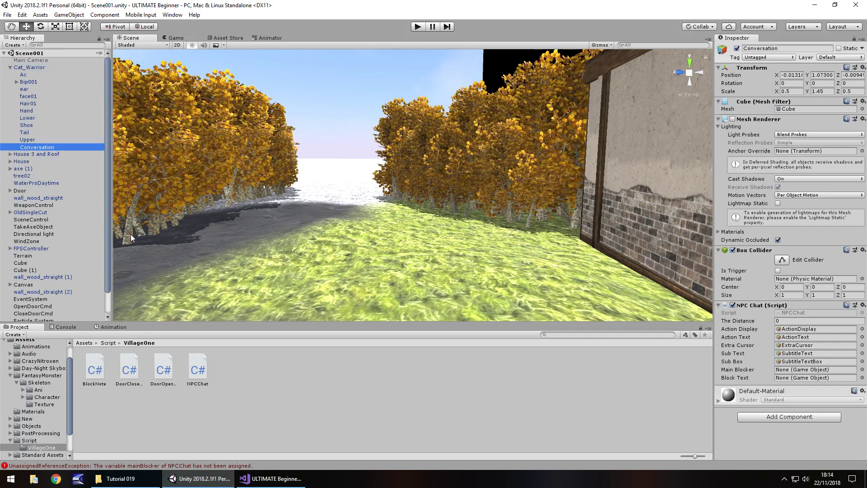
pyautogui.scroll(-2, 62, 257)
pyautogui.moveTo(26, 315); pyautogui.dragTo(796, 370)
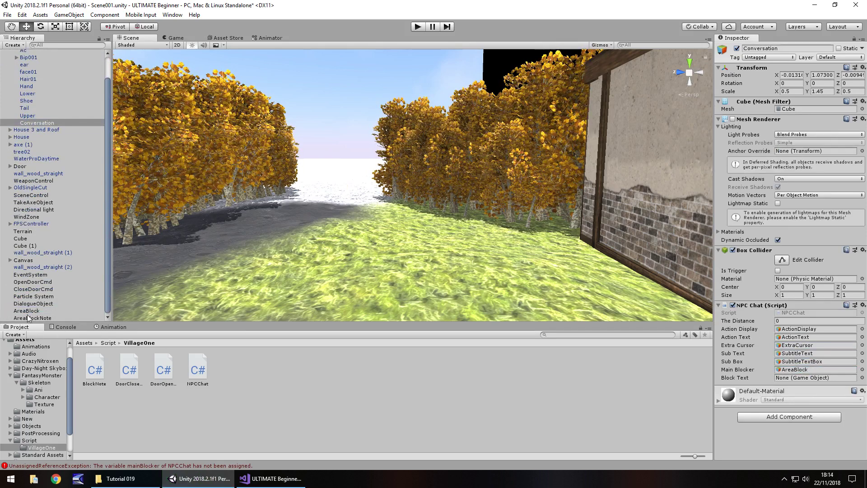
pyautogui.moveTo(28, 318); pyautogui.dragTo(808, 375)
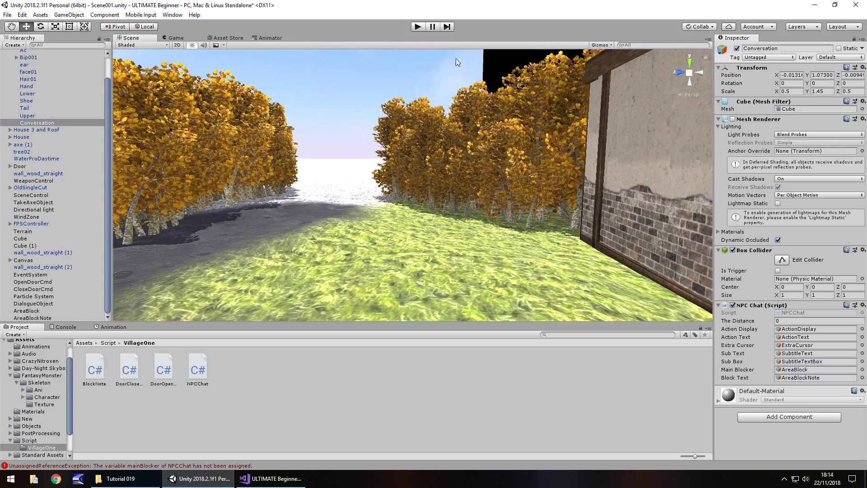
pyautogui.click(417, 27)
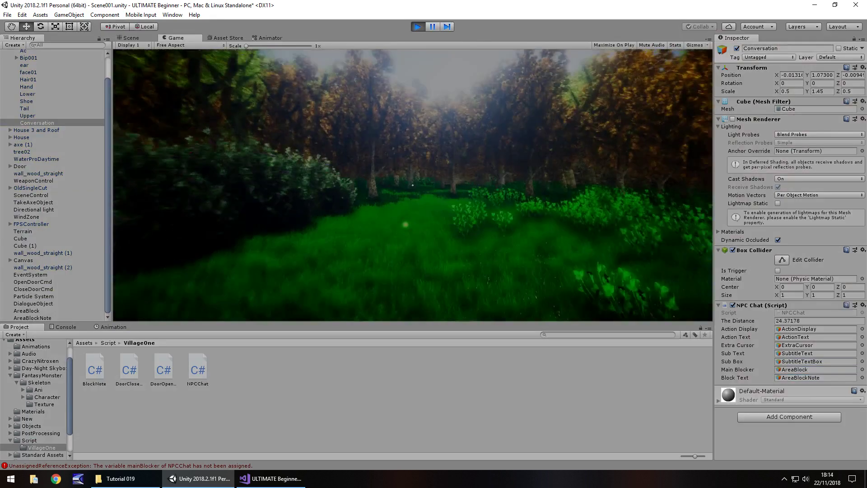
# Step: Pick up the axe, open the wooden door and walk up to the character inside
pyautogui.press('w')
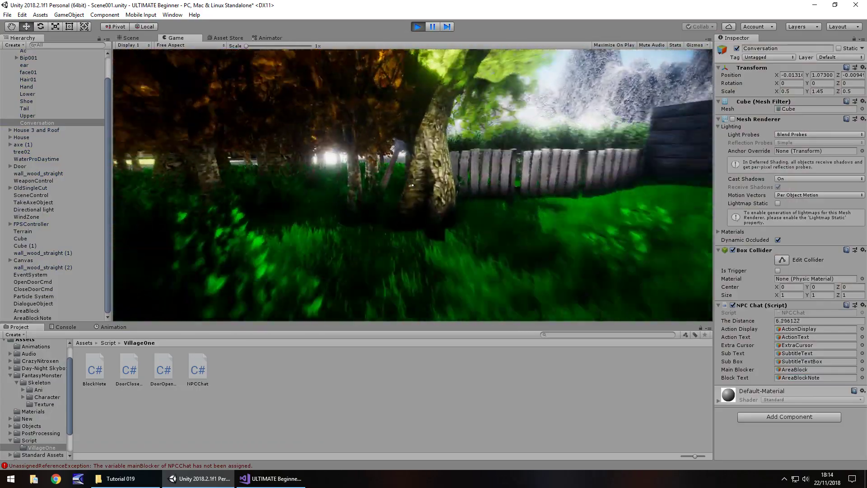
pyautogui.press('e')
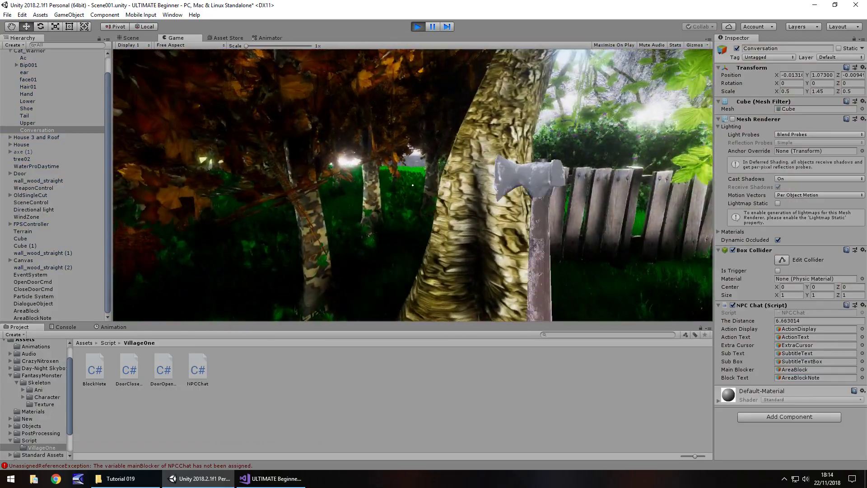
pyautogui.press('w')
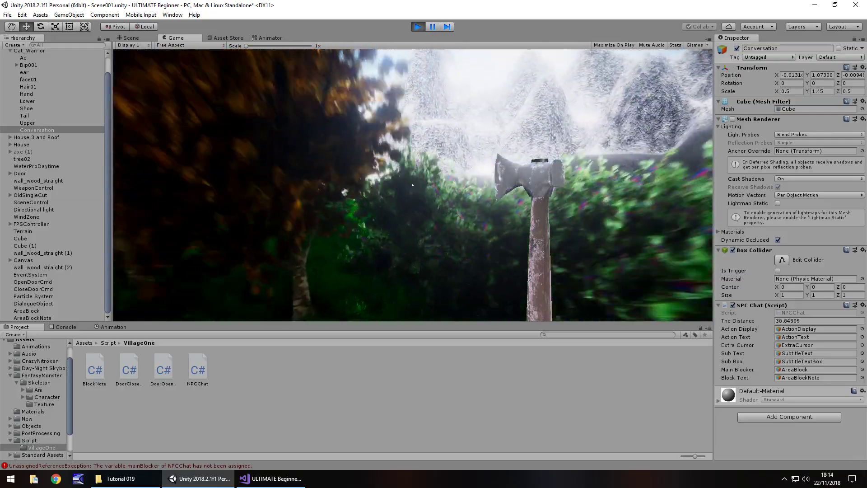
pyautogui.press('w')
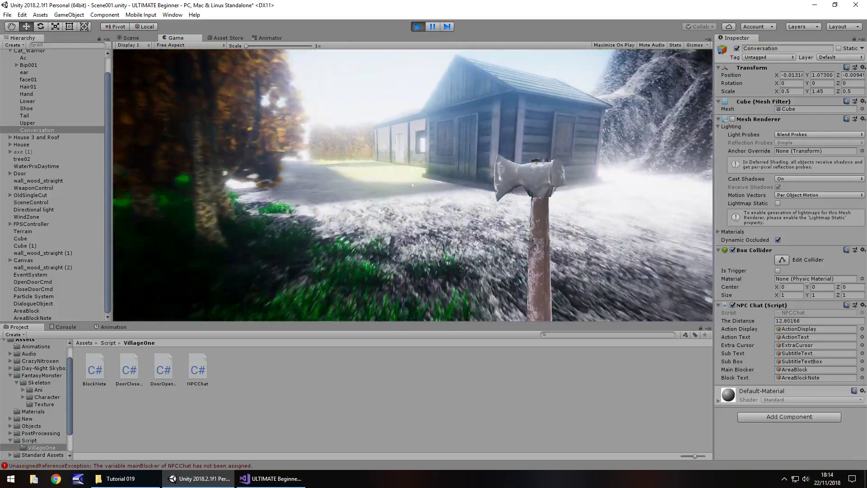
pyautogui.press('w')
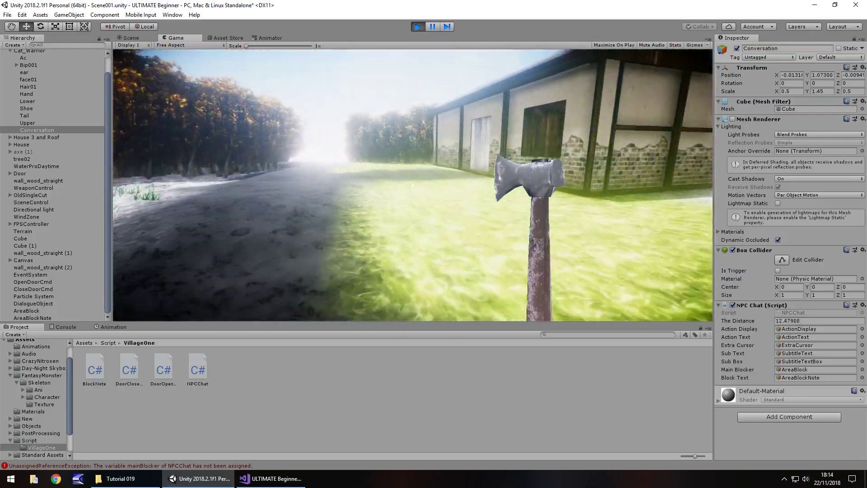
pyautogui.press('w')
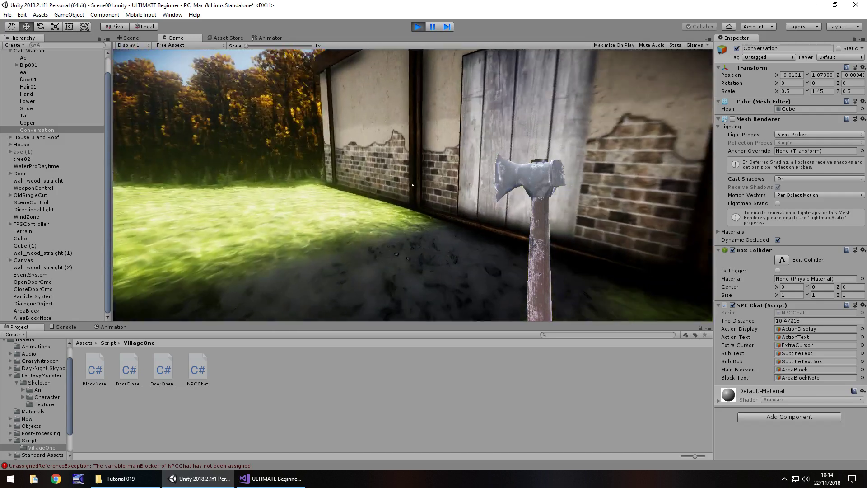
pyautogui.press('e')
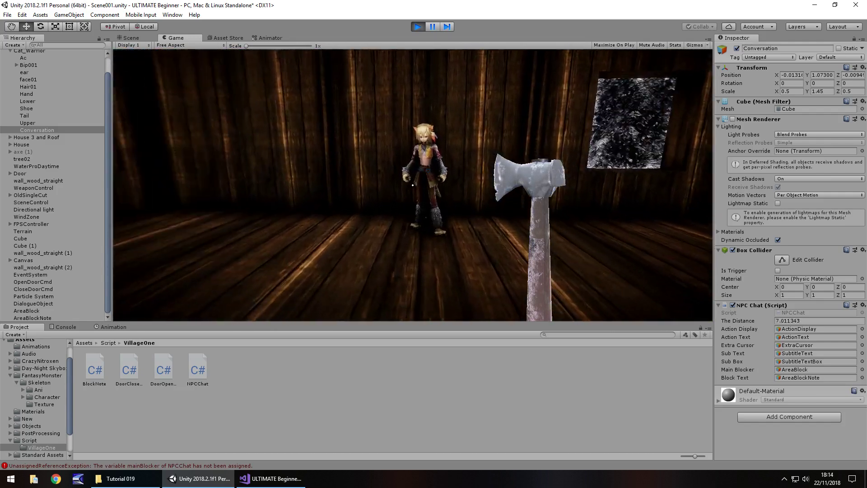
pyautogui.press('w')
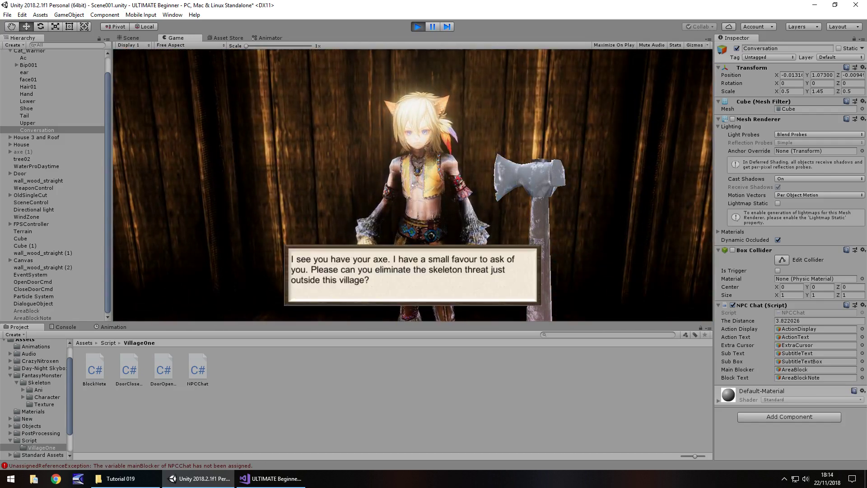
# Step: Walk out the doorway down the forest path into the snowy field, then stop play
pyautogui.press('w')
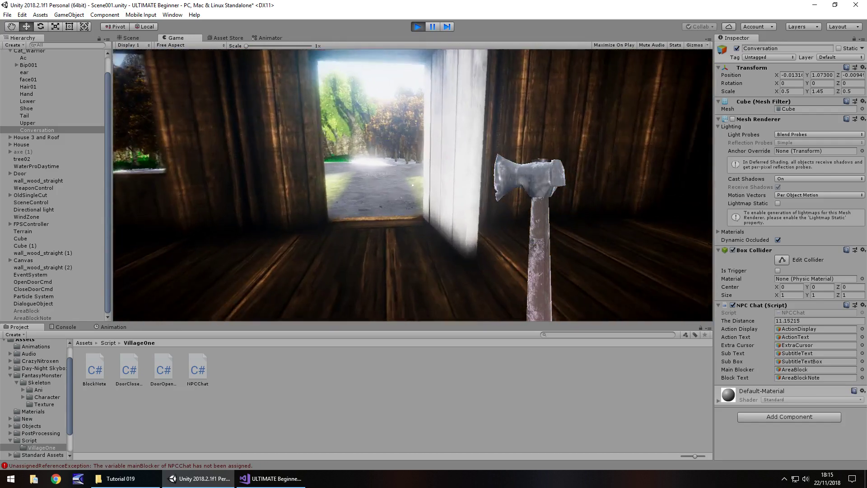
pyautogui.press('w')
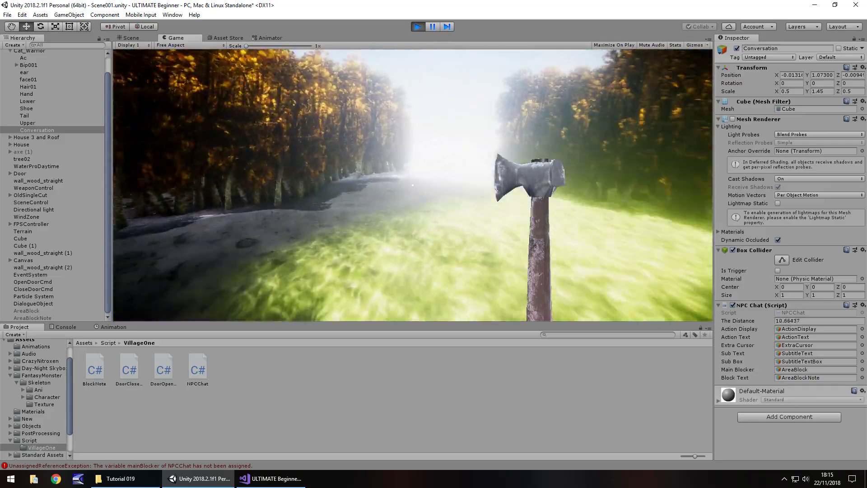
pyautogui.press('w')
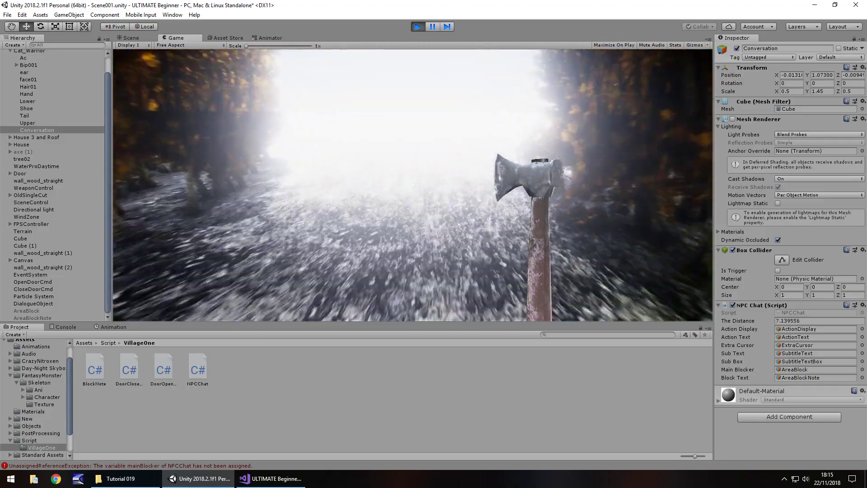
pyautogui.press('w')
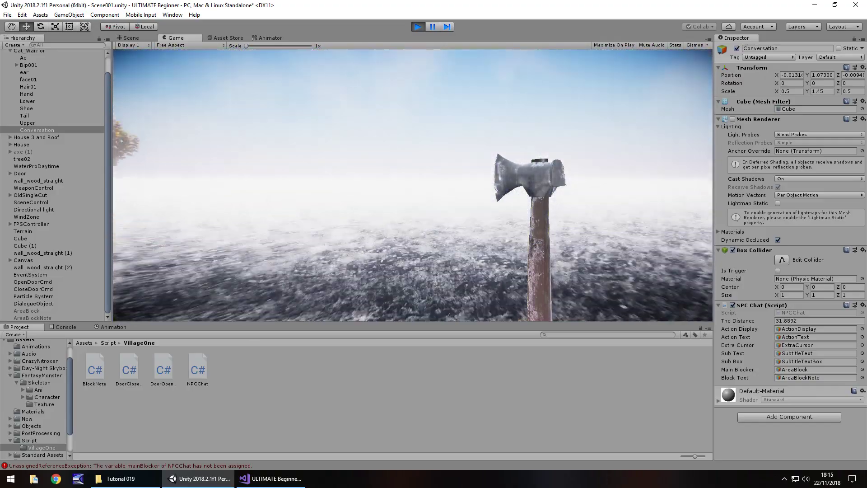
pyautogui.press('w')
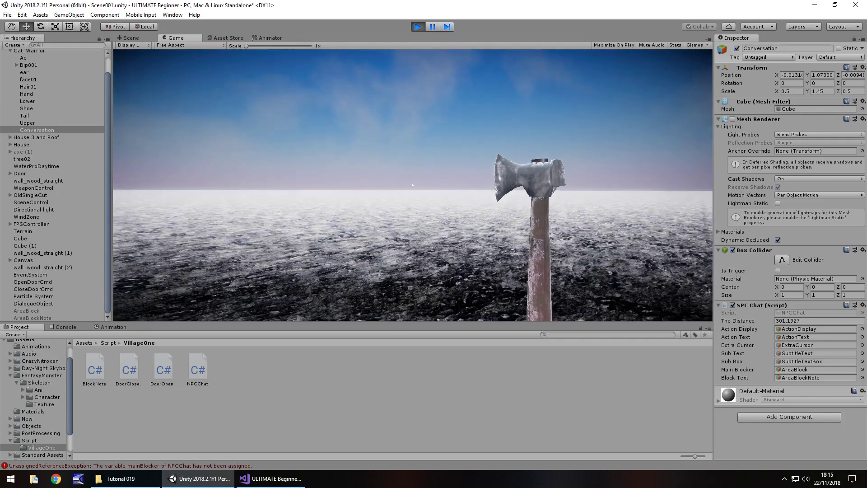
pyautogui.press('w')
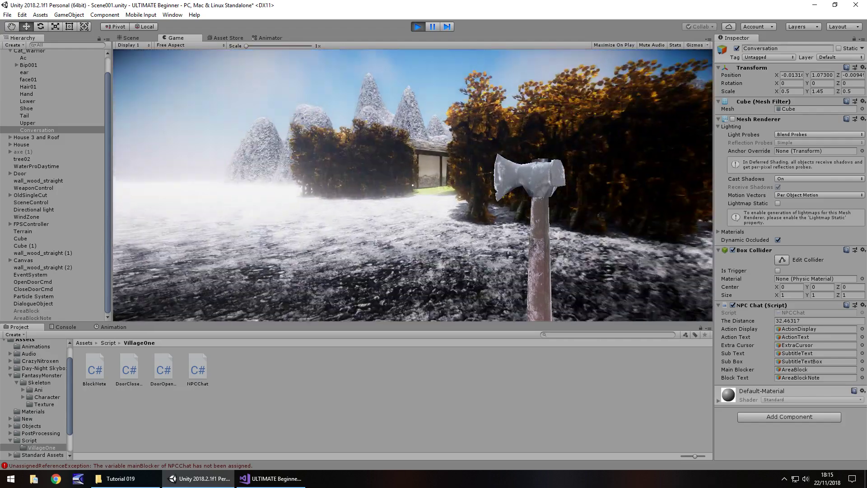
pyautogui.hotkey('ctrl', 'p')
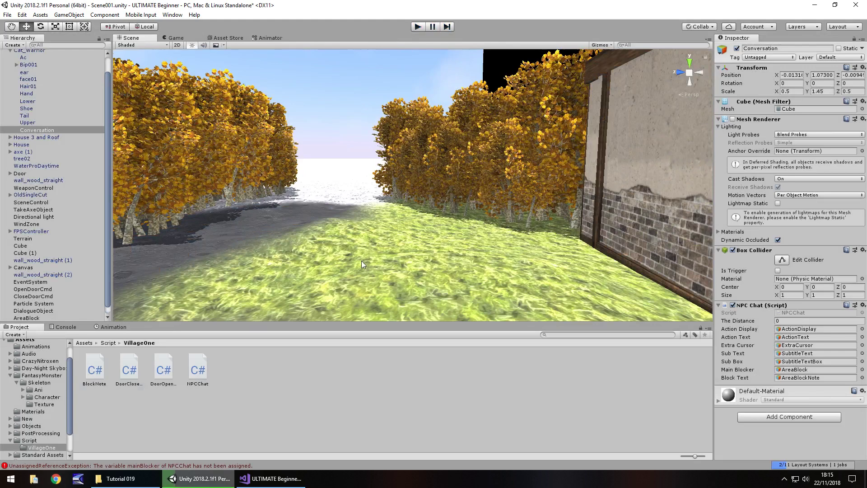
# Step: Open FantasyMonster > Skeleton > Character in the Project window and view the snow field beside the trees
pyautogui.scroll(2, 51, 141)
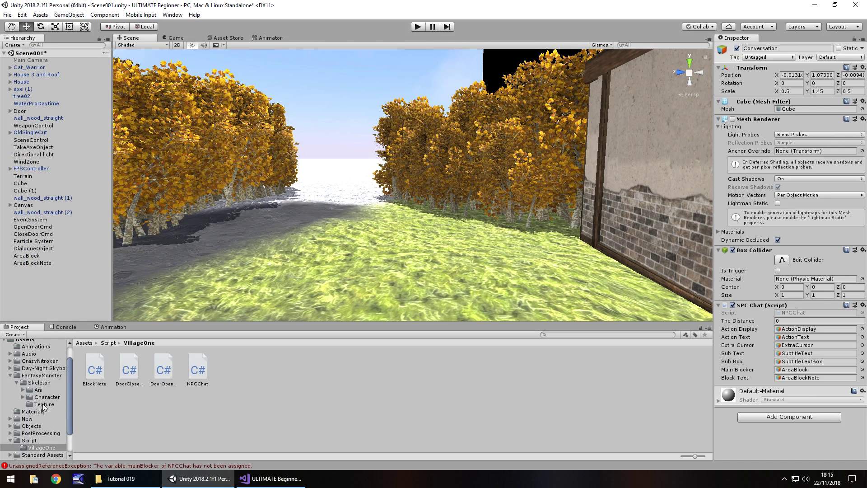
pyautogui.click(36, 382)
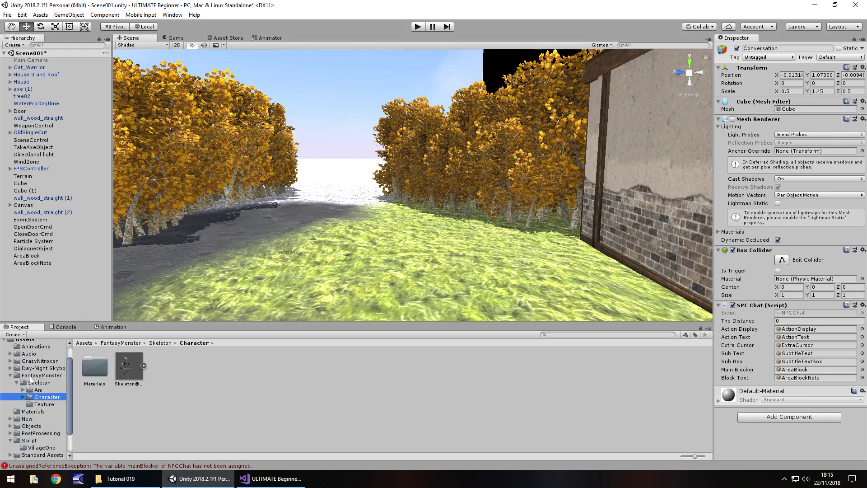
pyautogui.moveTo(339, 223); pyautogui.dragTo(363, 185, button='middle')
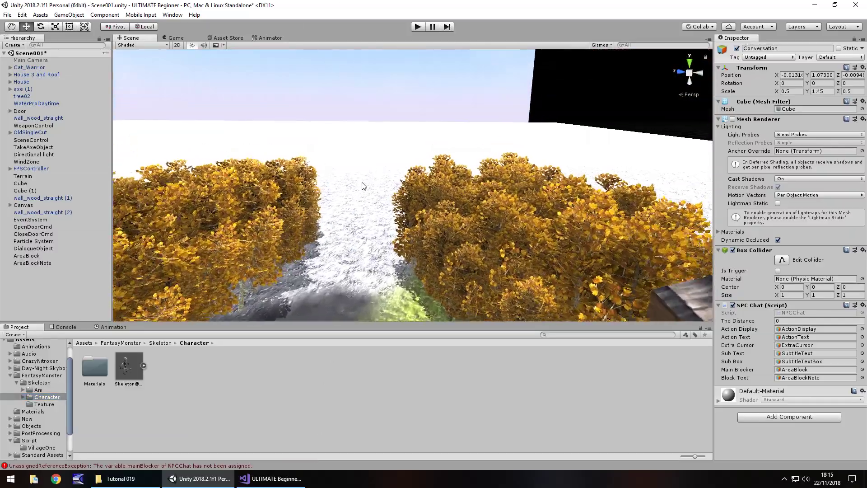
pyautogui.moveTo(362, 186); pyautogui.dragTo(362, 165, button='right')
pyautogui.moveTo(362, 164); pyautogui.dragTo(272, 311, button='middle')
pyautogui.moveTo(427, 174); pyautogui.dragTo(320, 184, button='right')
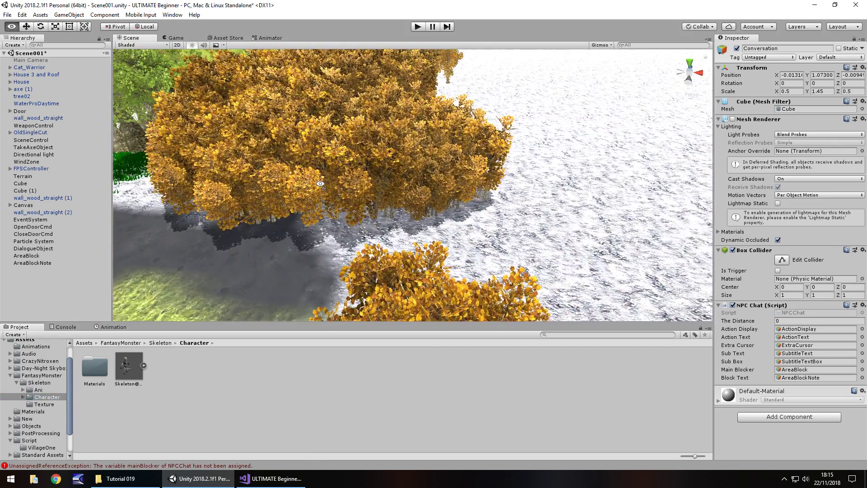
# Step: Select the Terrain and paint a dark rocky texture over the snowy ground by the trees
pyautogui.click(555, 249)
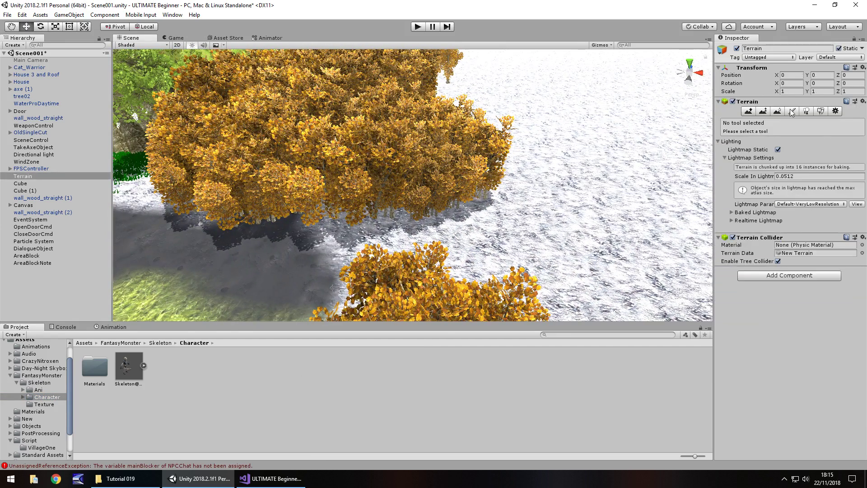
pyautogui.click(792, 111)
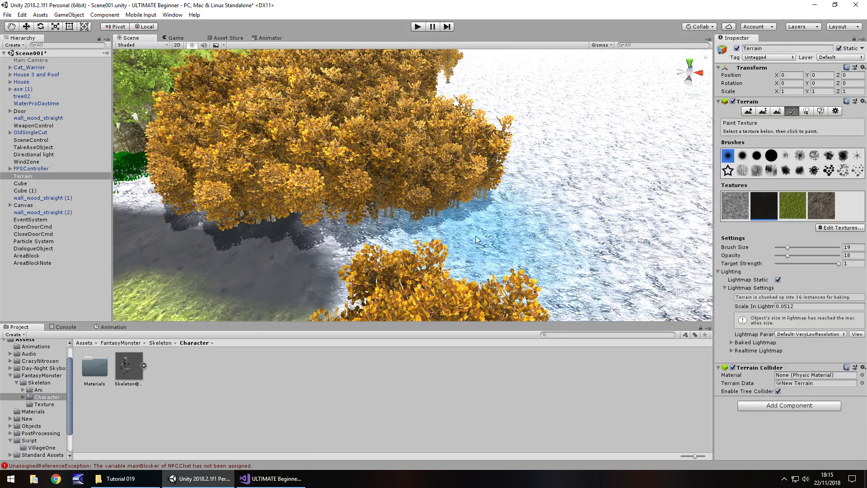
pyautogui.scroll(6, 454, 237)
pyautogui.scroll(-5, 617, 153)
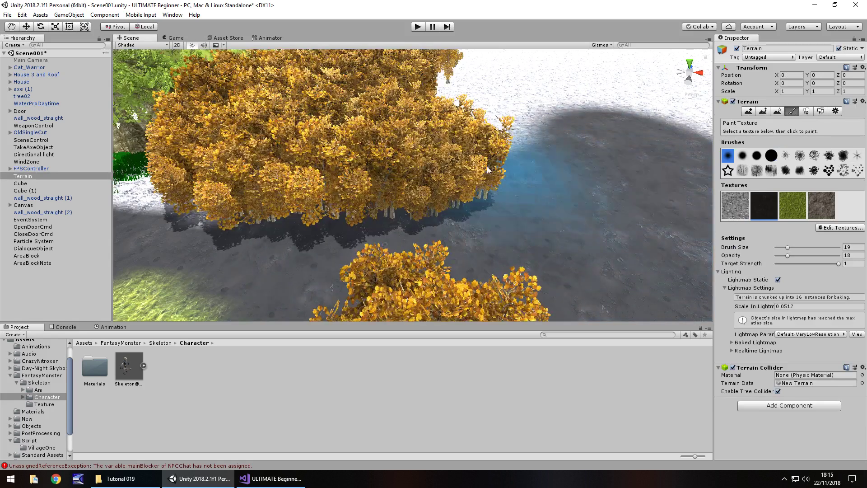
pyautogui.keyDown('alt'); pyautogui.moveTo(617, 153); pyautogui.dragTo(565, 174); pyautogui.keyUp('alt')
pyautogui.scroll(5, 525, 202)
pyautogui.moveTo(525, 202)
pyautogui.mouseDown()
pyautogui.moveTo(501, 246)
pyautogui.moveTo(455, 172)
pyautogui.moveTo(524, 128)
pyautogui.moveTo(362, 110)
pyautogui.moveTo(254, 168)
pyautogui.moveTo(372, 84)
pyautogui.moveTo(585, 145)
pyautogui.moveTo(538, 225)
pyautogui.moveTo(316, 129)
pyautogui.moveTo(258, 114)
pyautogui.moveTo(240, 144)
pyautogui.mouseUp()
pyautogui.scroll(-3, 537, 200)
# Step: Drag the Skeleton model from the Character folder onto the dark painted patch
pyautogui.keyDown('alt'); pyautogui.moveTo(459, 182); pyautogui.dragTo(409, 174); pyautogui.keyUp('alt')
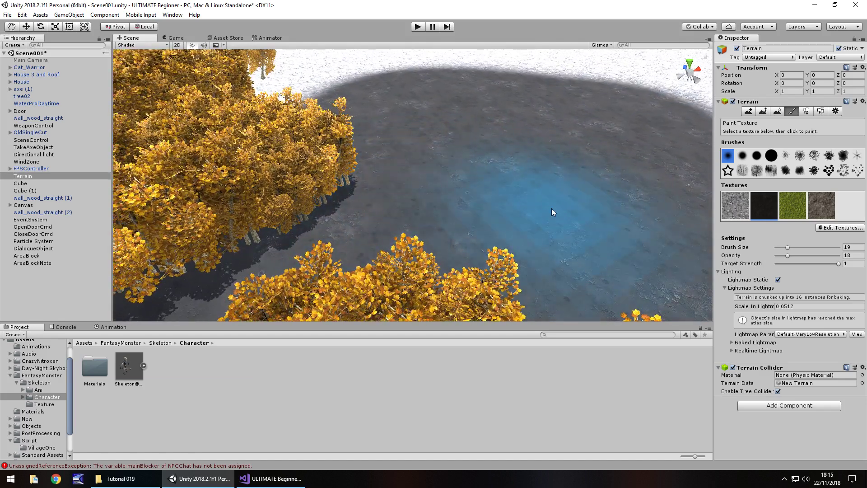
pyautogui.keyDown('alt'); pyautogui.moveTo(552, 211); pyautogui.dragTo(333, 201); pyautogui.keyUp('alt')
pyautogui.moveTo(367, 224)
pyautogui.keyDown('alt'); pyautogui.mouseDown()
pyautogui.moveTo(408, 186)
pyautogui.moveTo(479, 156)
pyautogui.mouseUp(); pyautogui.keyUp('alt')
pyautogui.moveTo(552, 124)
pyautogui.keyDown('alt'); pyautogui.mouseDown()
pyautogui.moveTo(495, 192)
pyautogui.moveTo(291, 200)
pyautogui.mouseUp(); pyautogui.keyUp('alt')
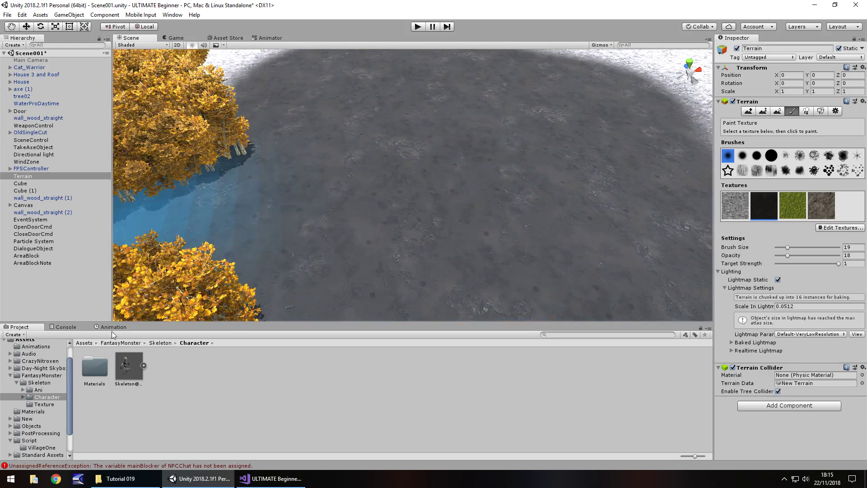
pyautogui.moveTo(123, 364)
pyautogui.mouseDown()
pyautogui.moveTo(252, 209)
pyautogui.moveTo(338, 209)
pyautogui.mouseUp()
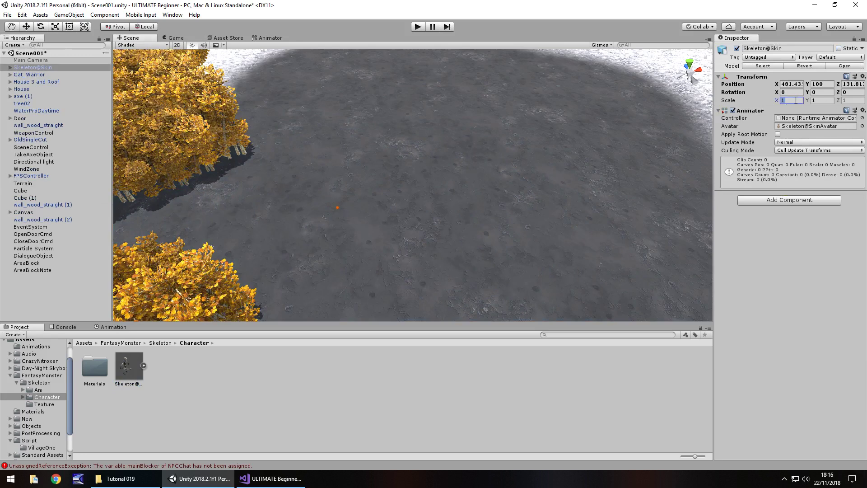
# Step: Set the skeleton's Transform Scale X, Y and Z to 50 and view it among the trees
pyautogui.write('50')
pyautogui.press('Tab')
pyautogui.write('50')
pyautogui.press('Tab')
pyautogui.write('50')
pyautogui.keyDown('alt'); pyautogui.moveTo(367, 212); pyautogui.dragTo(223, 145); pyautogui.keyUp('alt')
pyautogui.keyDown('alt'); pyautogui.moveTo(430, 85); pyautogui.dragTo(486, 173); pyautogui.keyUp('alt')
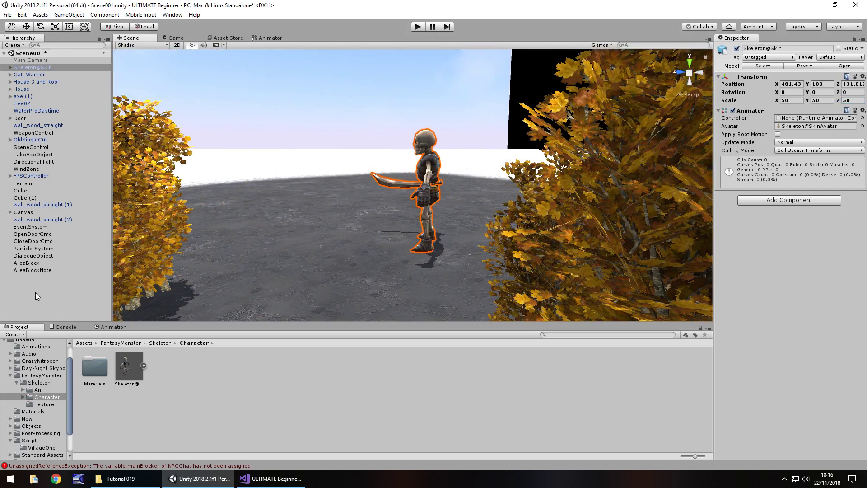
# Step: Deactivate the AreaBlockNote and AreaBlock objects
pyautogui.click(31, 271)
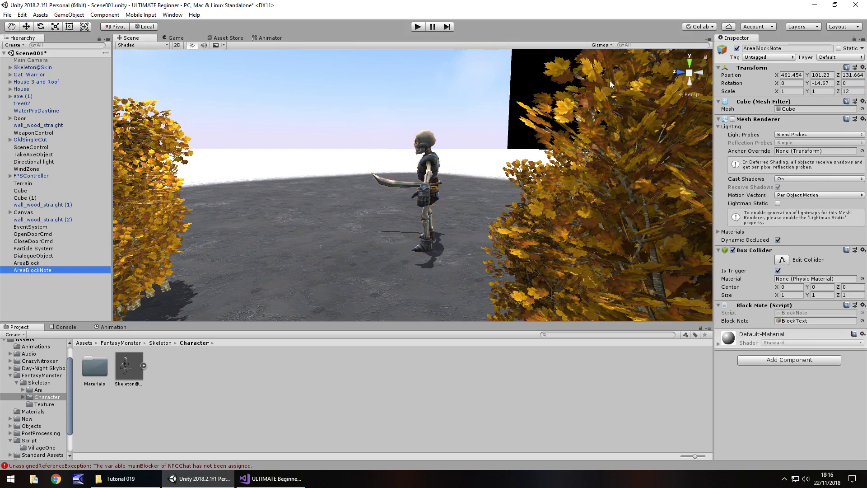
pyautogui.click(737, 49)
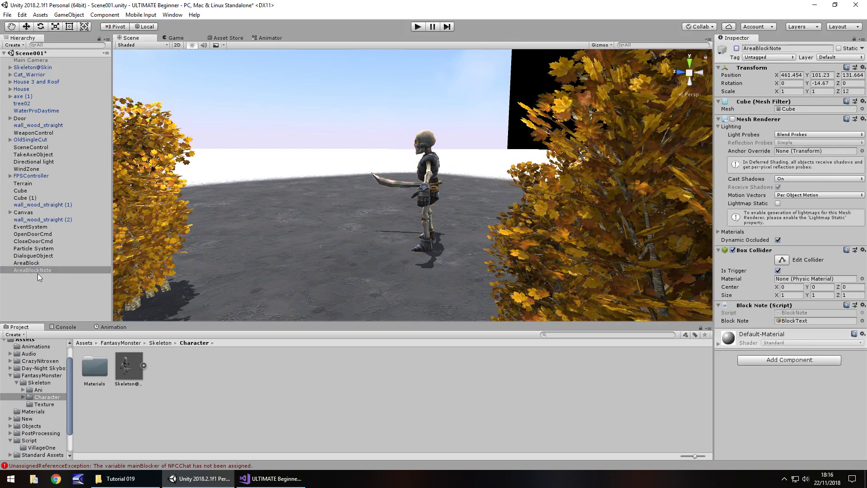
pyautogui.click(62, 262)
pyautogui.click(737, 48)
# Step: Move the FPSController to about 453.92, 100.98, 133.55 near the skeleton and start play mode
pyautogui.moveTo(454, 192); pyautogui.dragTo(401, 220, button='right')
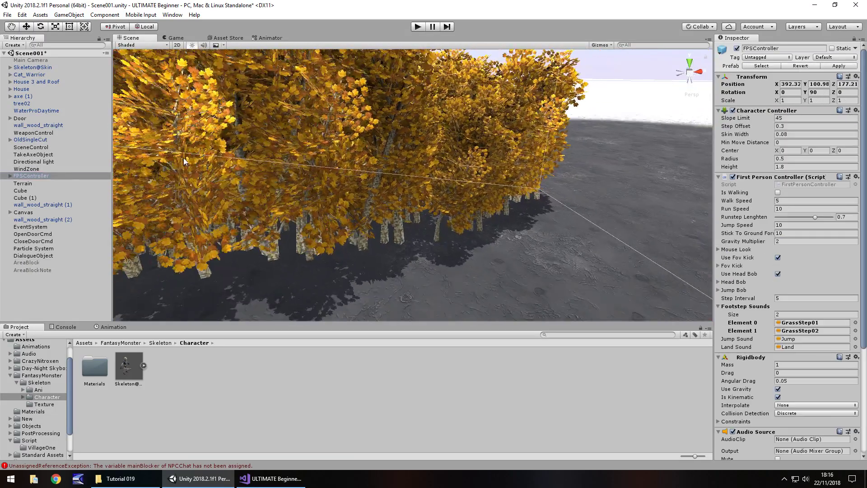
pyautogui.moveTo(186, 158); pyautogui.dragTo(267, 131, button='right')
pyautogui.click(26, 27)
pyautogui.moveTo(218, 147); pyautogui.dragTo(388, 294)
pyautogui.click(418, 27)
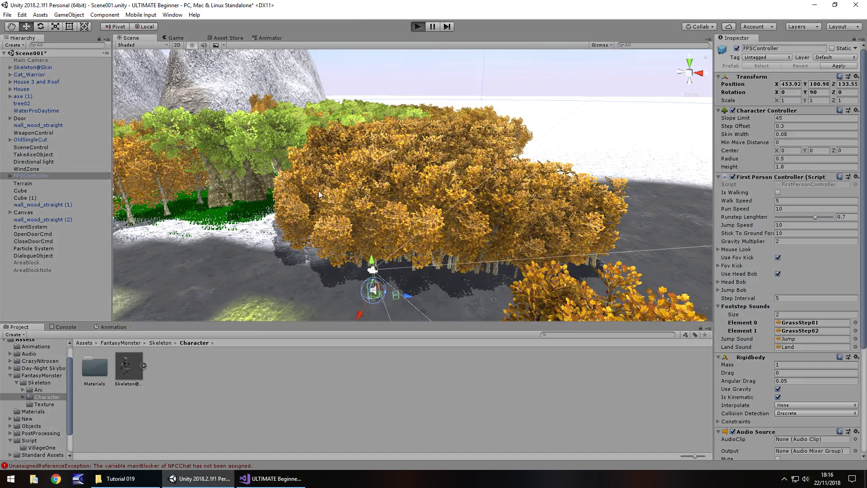
# Step: Run the player with Shift+W up to the sword-wielding skeleton, then stop play mode
pyautogui.hotkey('shift', 'w')
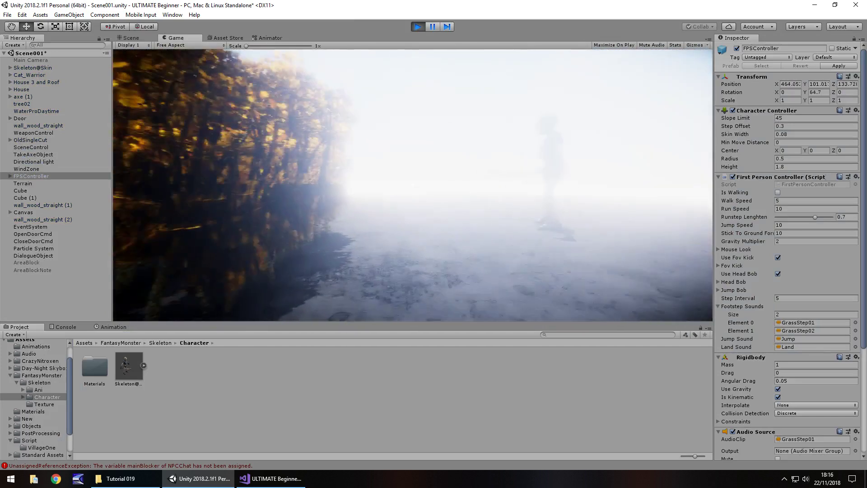
pyautogui.press('w')
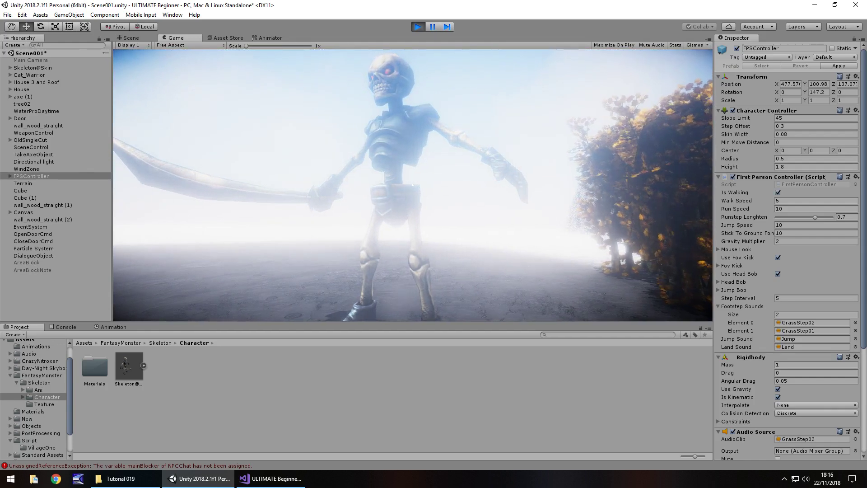
pyautogui.hotkey('ctrl', 'p')
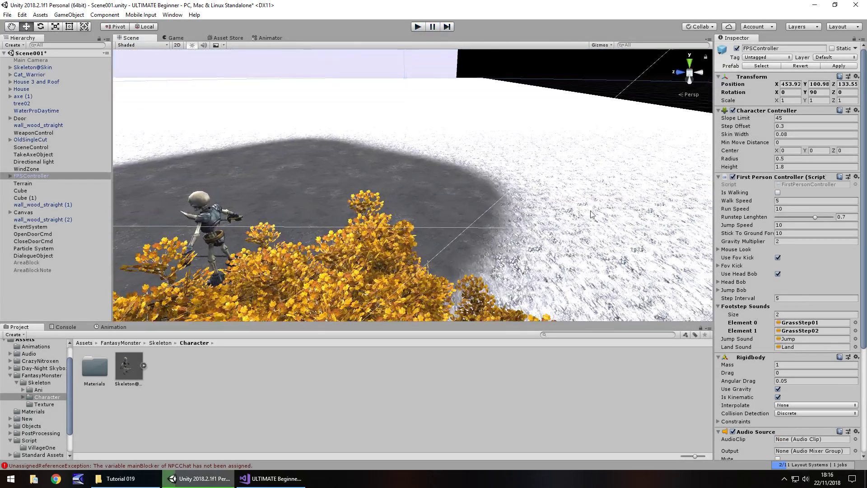
pyautogui.keyDown('alt'); pyautogui.moveTo(317, 183); pyautogui.dragTo(307, 166); pyautogui.keyUp('alt')
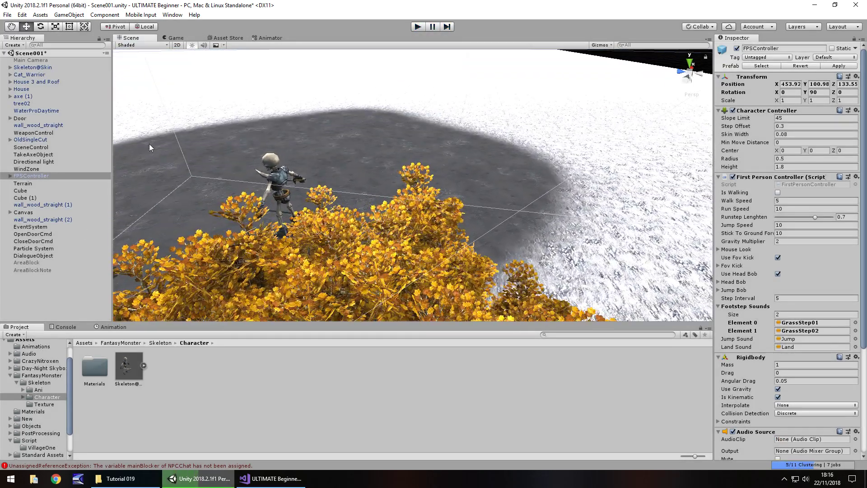
# Step: Select the Terrain and ready Raise/Lower Terrain with a scattered brush, size 24, opacity 37
pyautogui.click(420, 104)
pyautogui.click(751, 113)
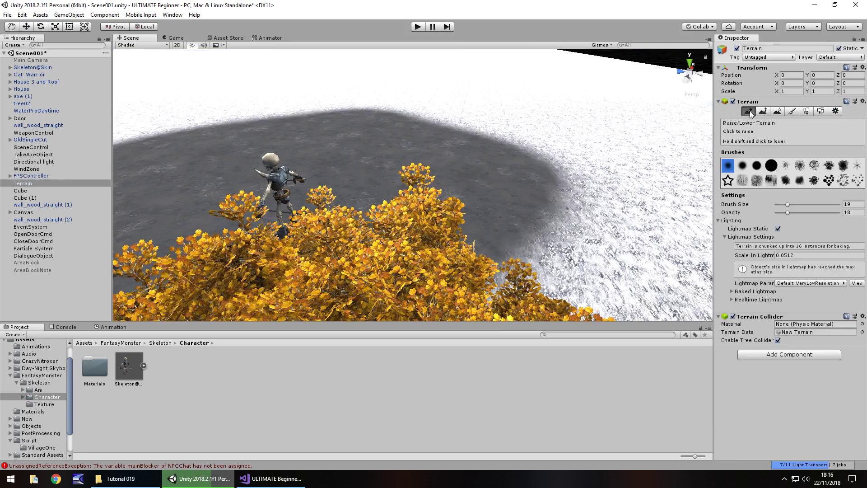
pyautogui.click(828, 181)
pyautogui.keyDown('alt'); pyautogui.moveTo(588, 149); pyautogui.dragTo(596, 171); pyautogui.keyUp('alt')
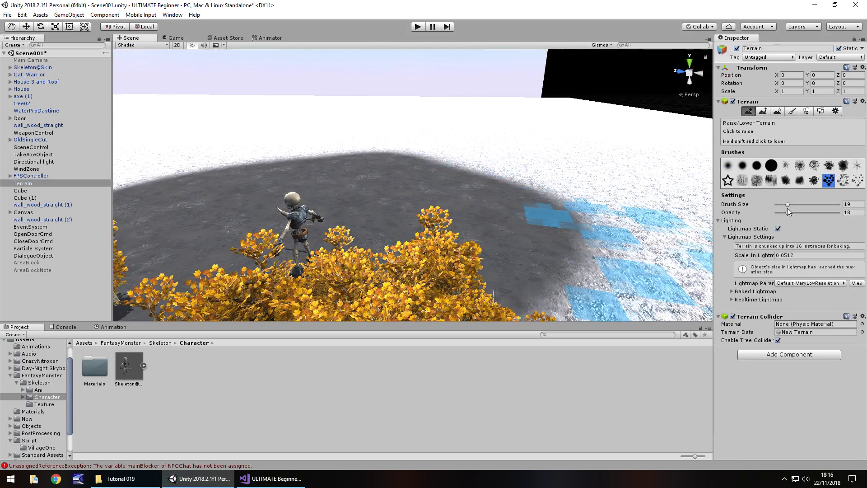
pyautogui.moveTo(788, 204)
pyautogui.mouseDown()
pyautogui.moveTo(803, 205)
pyautogui.moveTo(799, 213)
pyautogui.mouseUp()
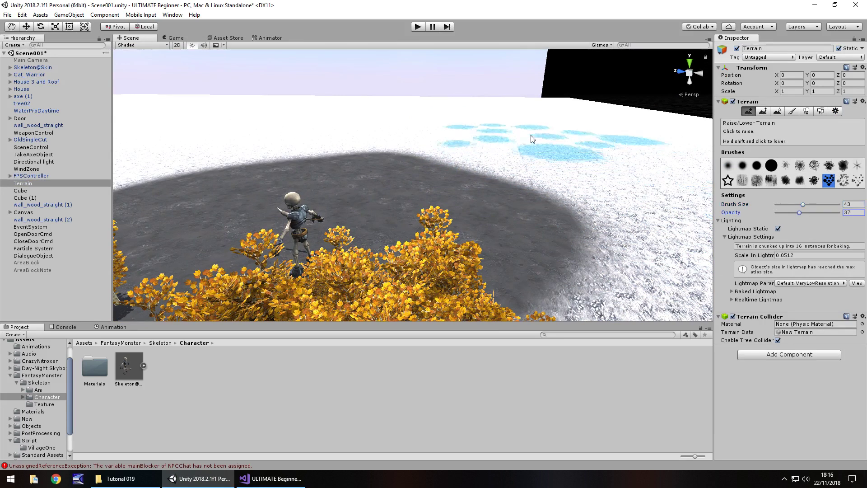
# Step: Raise spiky mountains across the back of the terrain with a smaller brush, undoing stray rises
pyautogui.moveTo(475, 131); pyautogui.dragTo(378, 126)
pyautogui.hotkey('ctrl', 'z')
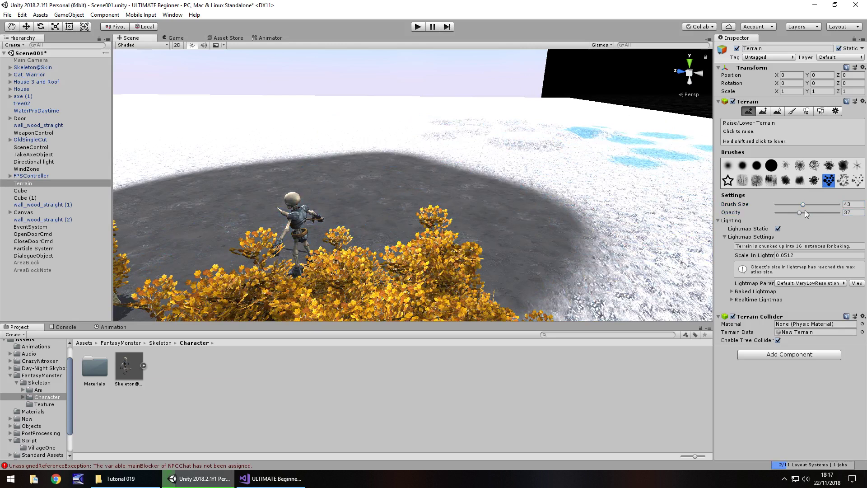
pyautogui.moveTo(785, 206); pyautogui.dragTo(782, 206)
pyautogui.click(437, 127)
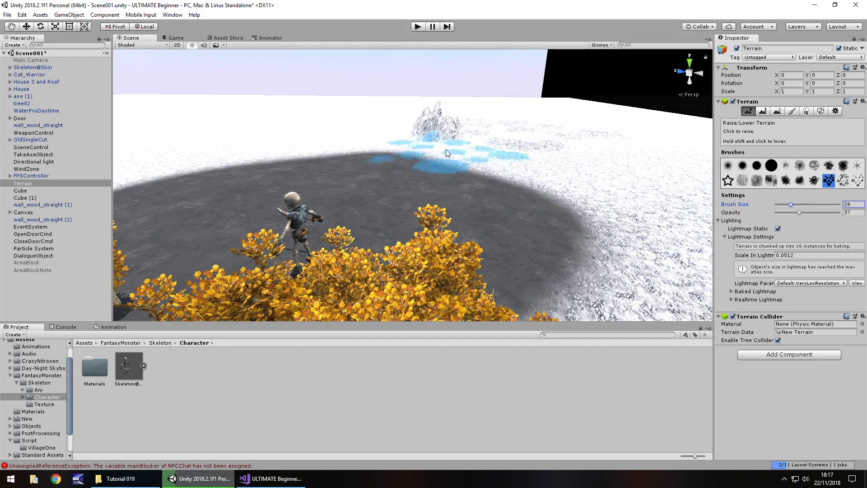
pyautogui.moveTo(440, 148)
pyautogui.mouseDown()
pyautogui.moveTo(261, 129)
pyautogui.moveTo(354, 130)
pyautogui.mouseUp()
pyautogui.moveTo(441, 145); pyautogui.dragTo(541, 175)
pyautogui.hotkey('ctrl', 'z')
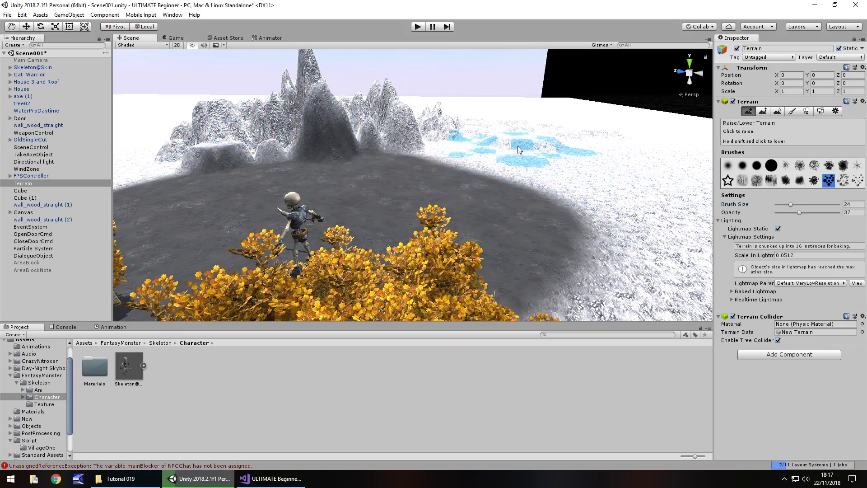
# Step: Raise more grey peaks on the centre-right and centre using a different brush shape
pyautogui.moveTo(517, 148)
pyautogui.mouseDown()
pyautogui.moveTo(484, 142)
pyautogui.moveTo(508, 136)
pyautogui.moveTo(482, 123)
pyautogui.moveTo(444, 128)
pyautogui.moveTo(569, 161)
pyautogui.moveTo(577, 177)
pyautogui.moveTo(590, 178)
pyautogui.moveTo(192, 130)
pyautogui.moveTo(284, 116)
pyautogui.moveTo(372, 117)
pyautogui.moveTo(657, 179)
pyautogui.mouseUp()
pyautogui.moveTo(519, 153)
pyautogui.mouseDown(button='right')
pyautogui.moveTo(570, 154)
pyautogui.moveTo(500, 251)
pyautogui.moveTo(520, 226)
pyautogui.mouseUp(button='right')
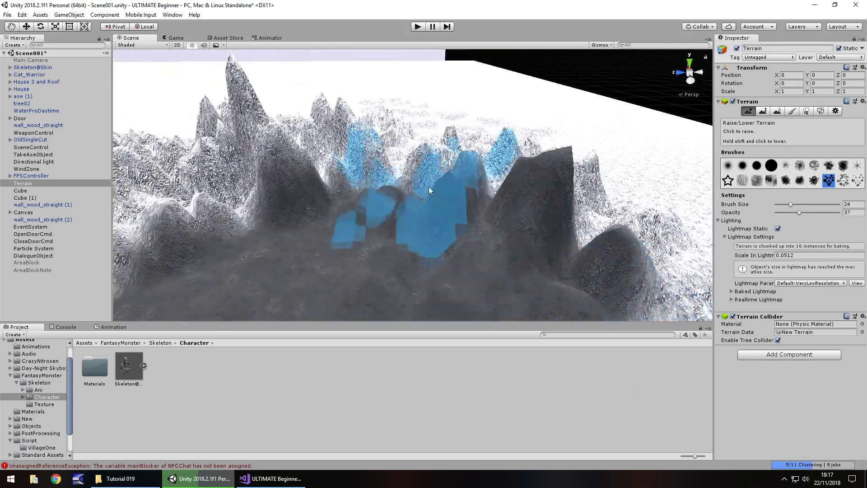
pyautogui.click(758, 181)
pyautogui.moveTo(404, 149)
pyautogui.mouseDown()
pyautogui.moveTo(394, 162)
pyautogui.moveTo(411, 161)
pyautogui.moveTo(281, 136)
pyautogui.moveTo(164, 155)
pyautogui.moveTo(189, 149)
pyautogui.mouseUp()
pyautogui.moveTo(624, 117); pyautogui.dragTo(416, 230, button='right')
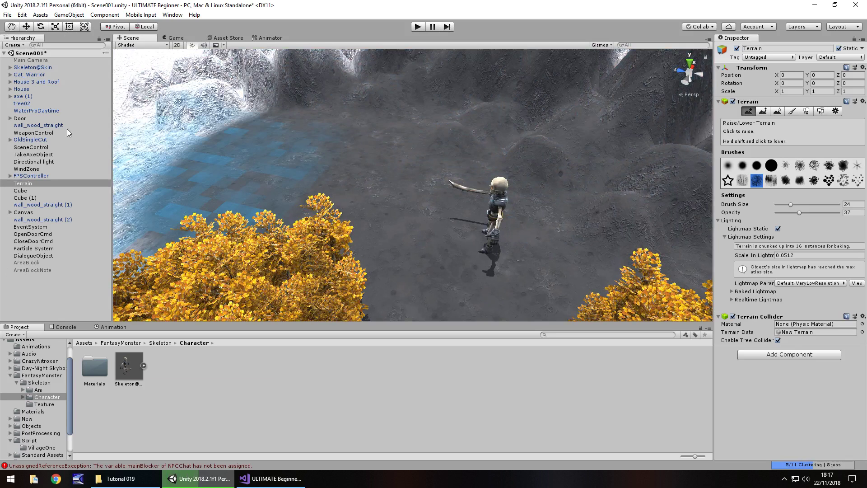
# Step: Set Skeleton@Skin's Transform Scale X, Y and Z to 25
pyautogui.click(28, 68)
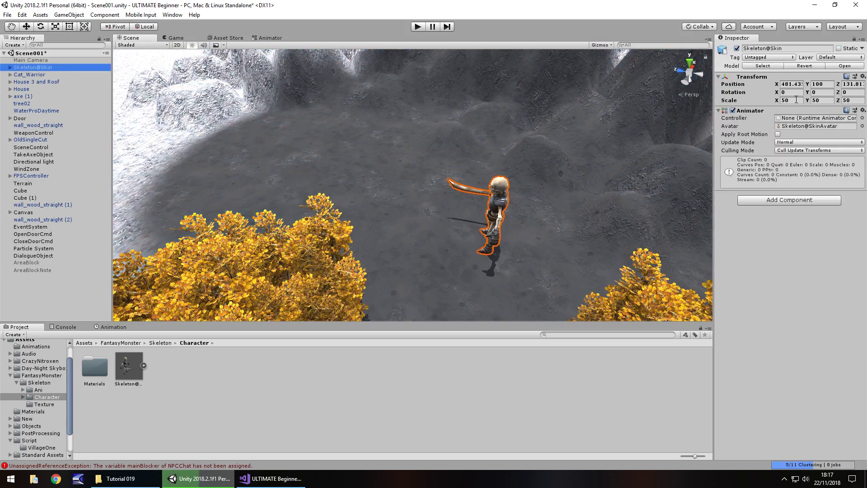
pyautogui.click(796, 99)
pyautogui.write('25')
pyautogui.click(820, 99)
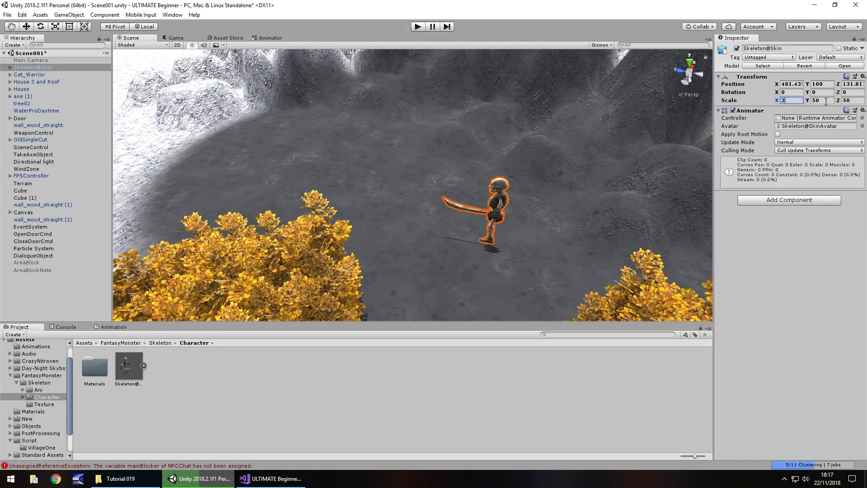
pyautogui.write('25')
pyautogui.click(842, 100)
pyautogui.write('25')
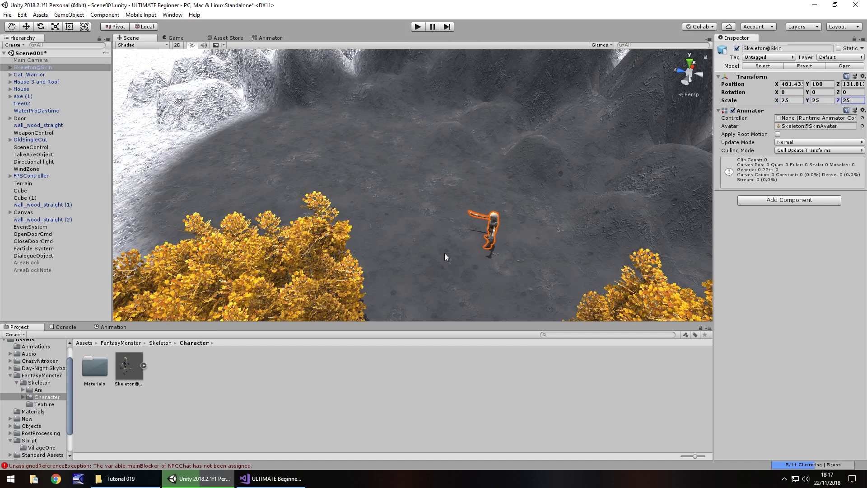
# Step: Test the smaller skeleton in play mode, then stop playing
pyautogui.keyDown('alt'); pyautogui.moveTo(456, 255); pyautogui.dragTo(316, 28); pyautogui.keyUp('alt')
pyautogui.click(421, 26)
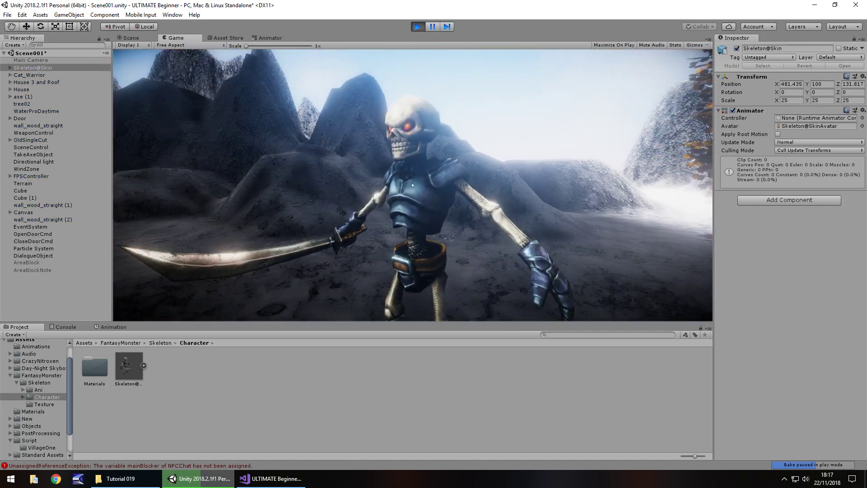
pyautogui.hotkey('ctrl', 'p')
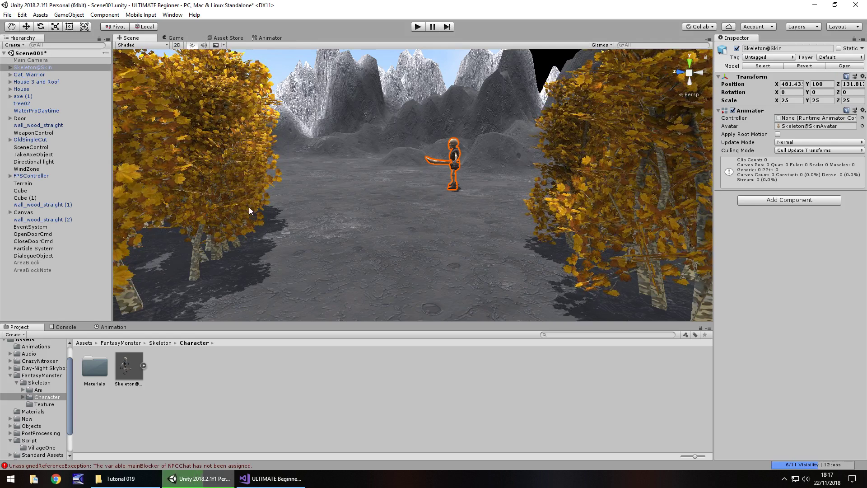
pyautogui.moveTo(269, 221); pyautogui.dragTo(310, 231, button='right')
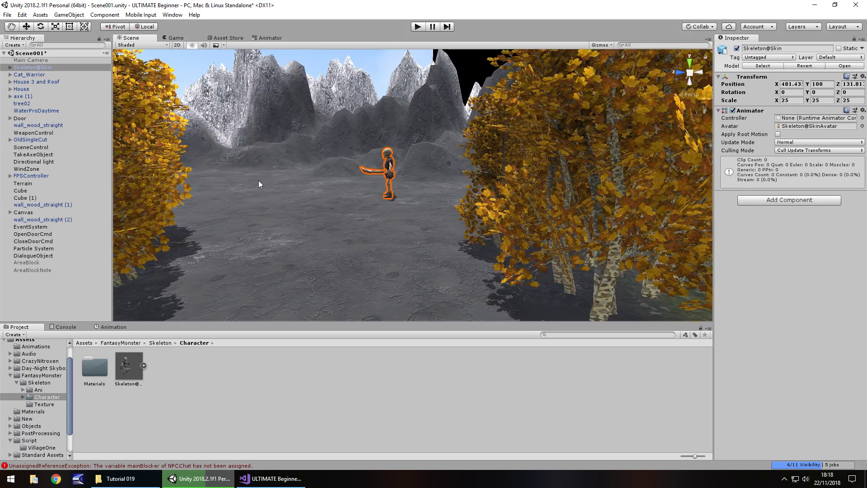
# Step: Browse the skeleton animation assets in the Ani folder to find Skeleton@Idle
pyautogui.click(37, 389)
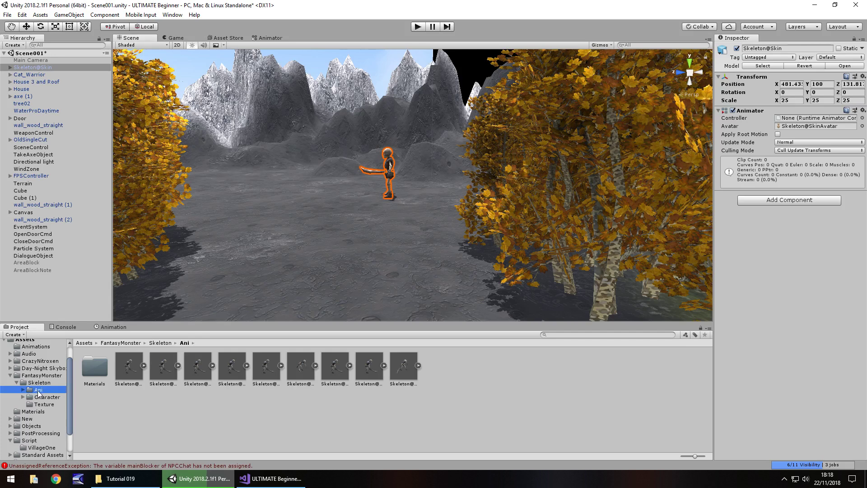
pyautogui.click(127, 371)
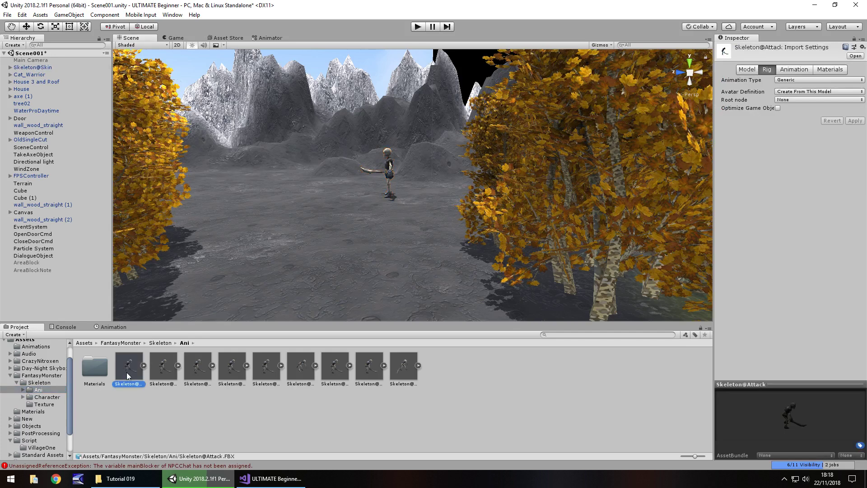
pyautogui.press('Right')
pyautogui.press('Right')
pyautogui.press('Left')
pyautogui.press('Left')
pyautogui.press('Right')
pyautogui.press('Right')
pyautogui.press('Right')
pyautogui.press('Right')
pyautogui.press('Right')
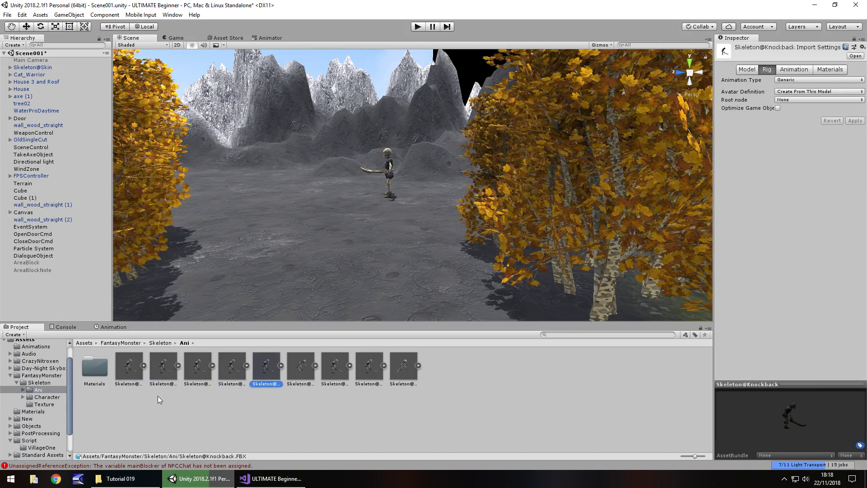
pyautogui.press('Right')
pyautogui.press('Right')
pyautogui.press('Right')
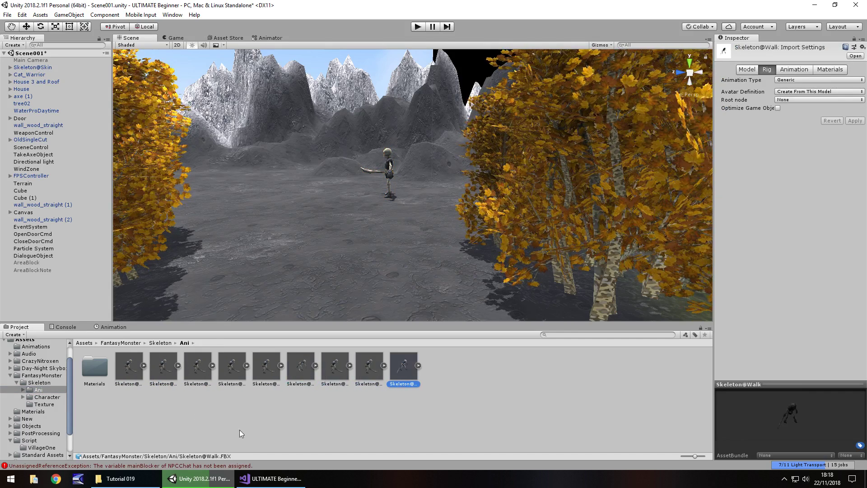
pyautogui.click(201, 378)
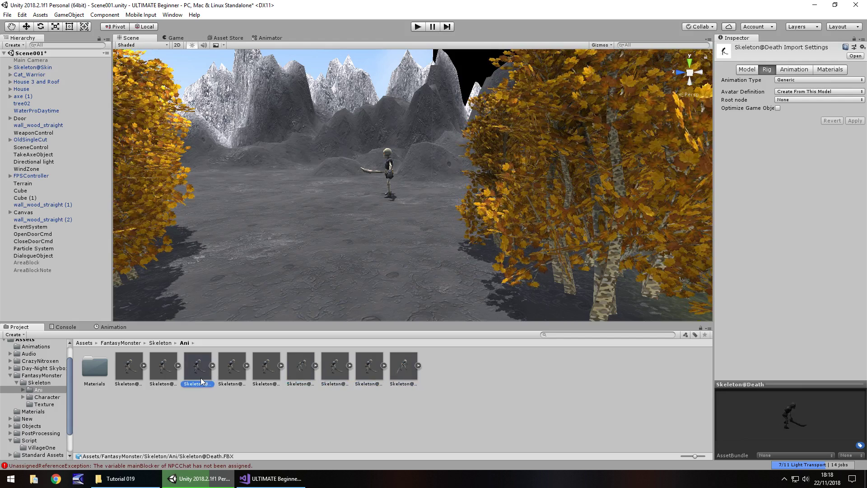
pyautogui.press('Left')
pyautogui.press('Right')
pyautogui.press('Right')
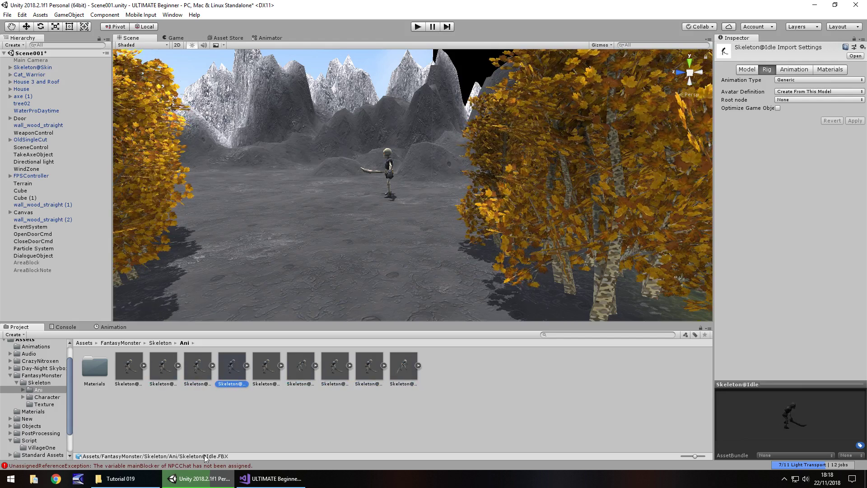
# Step: Duplicate the Idle clip from Skeleton@Idle as Idle.anim and enable its Loop Time
pyautogui.click(247, 367)
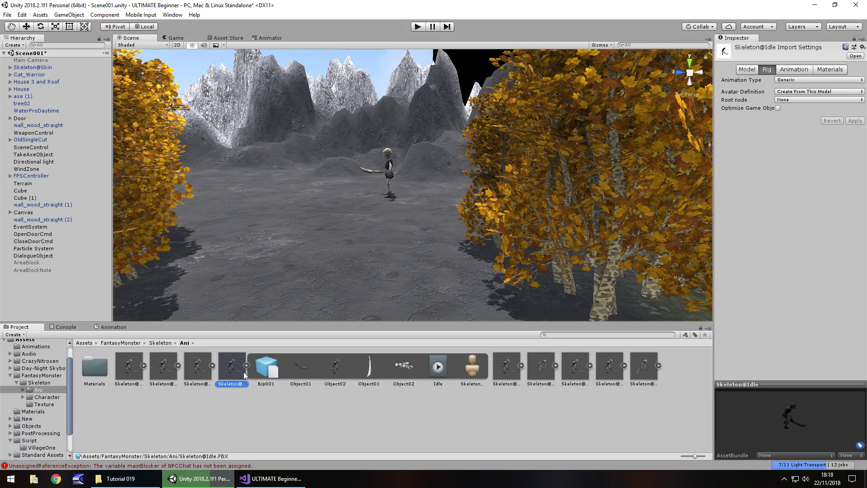
pyautogui.click(439, 366)
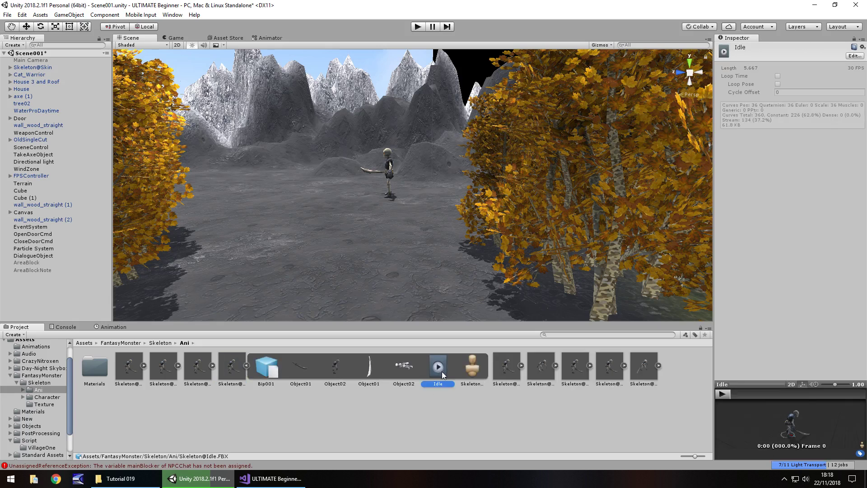
pyautogui.hotkey('ctrl', 'd')
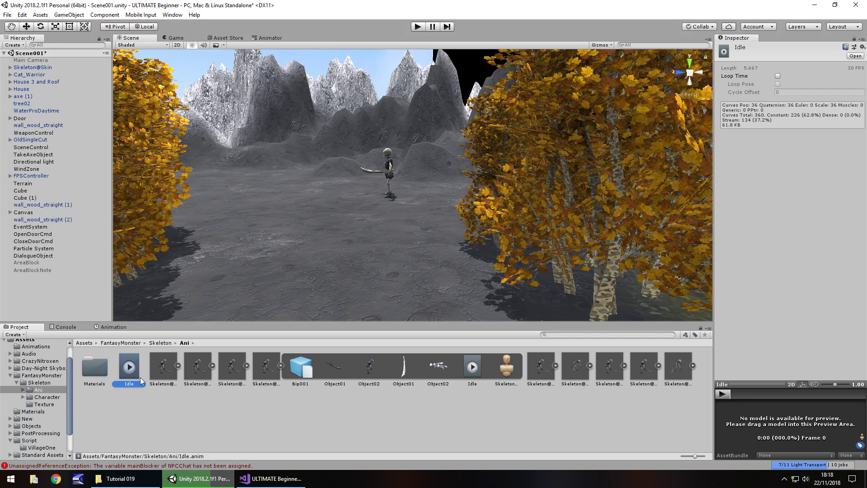
pyautogui.click(777, 76)
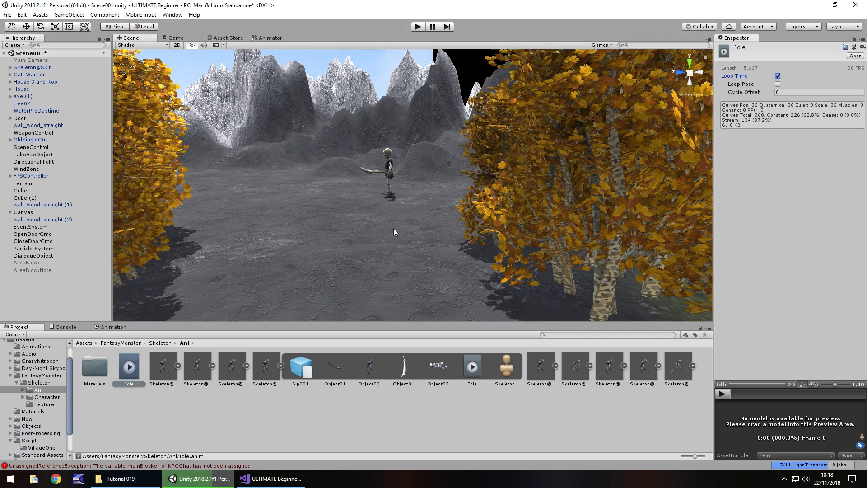
pyautogui.moveTo(244, 260); pyautogui.dragTo(513, 225, button='right')
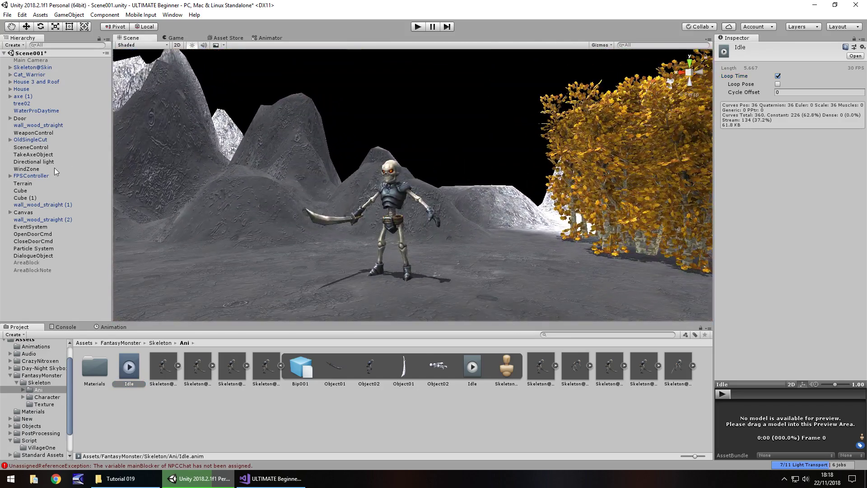
# Step: Rename Skeleton@Skin in the Hierarchy to SkeletonEnemy
pyautogui.click(33, 67)
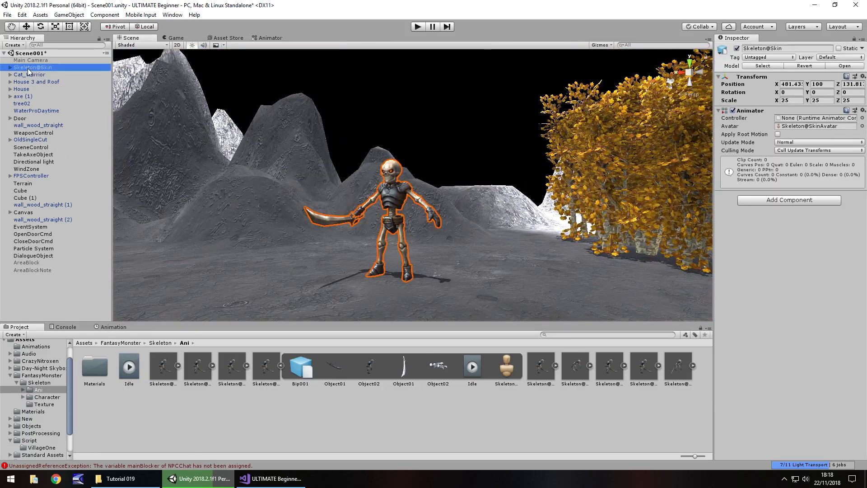
pyautogui.rightClick(28, 71)
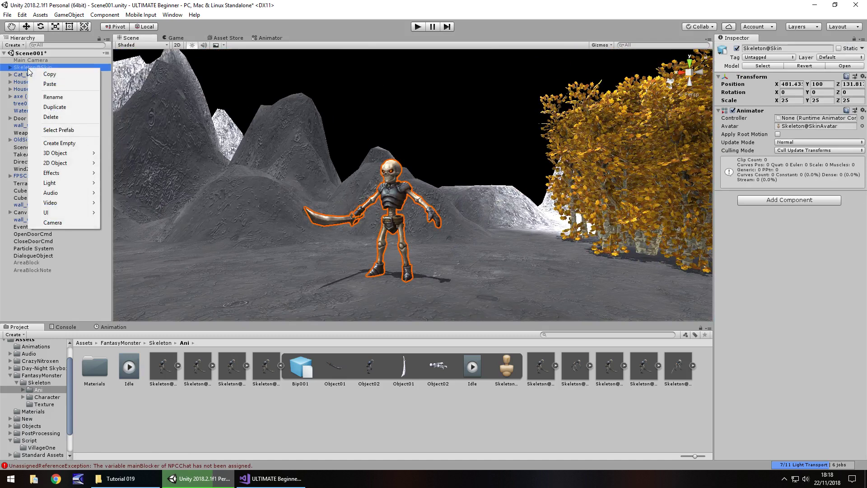
pyautogui.click(53, 98)
pyautogui.write('Skelen')
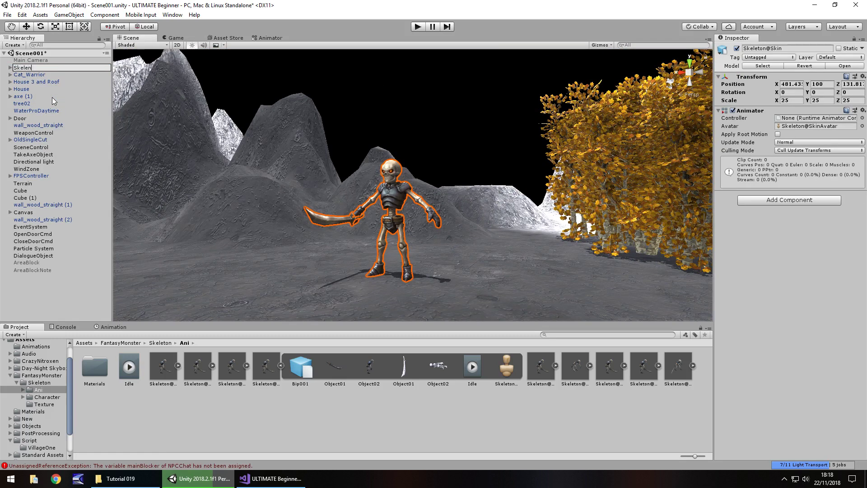
pyautogui.press('BackSpace')
pyautogui.write('tonEnemy')
pyautogui.press('Return')
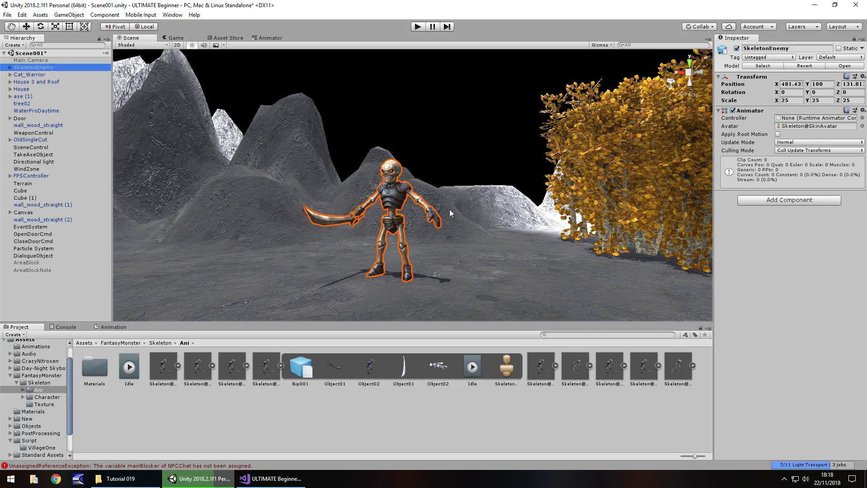
pyautogui.moveTo(443, 191); pyautogui.dragTo(409, 189, button='right')
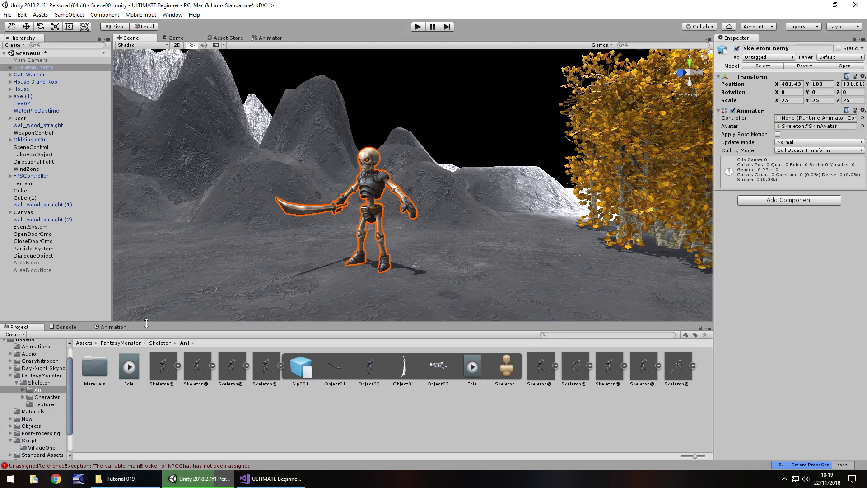
# Step: Assign Idle.anim to SkeletonEnemy, creating a controller with a default Idle state, and check it in the Animator
pyautogui.moveTo(129, 372); pyautogui.dragTo(35, 70)
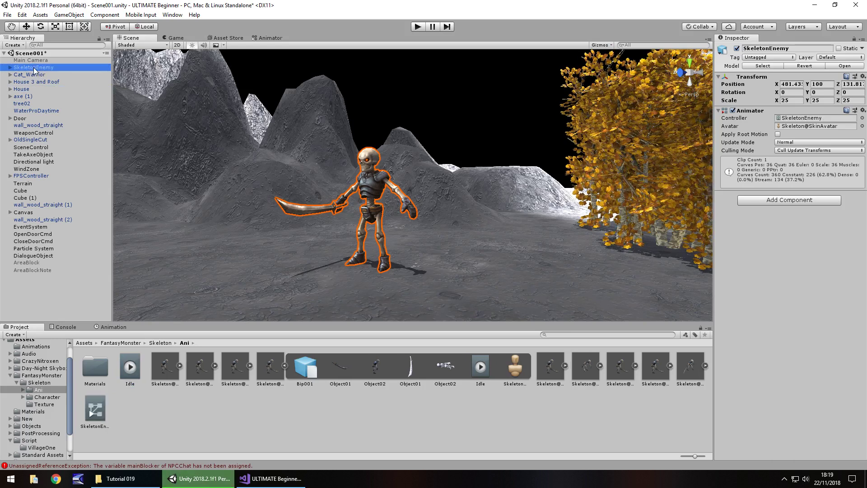
pyautogui.click(271, 38)
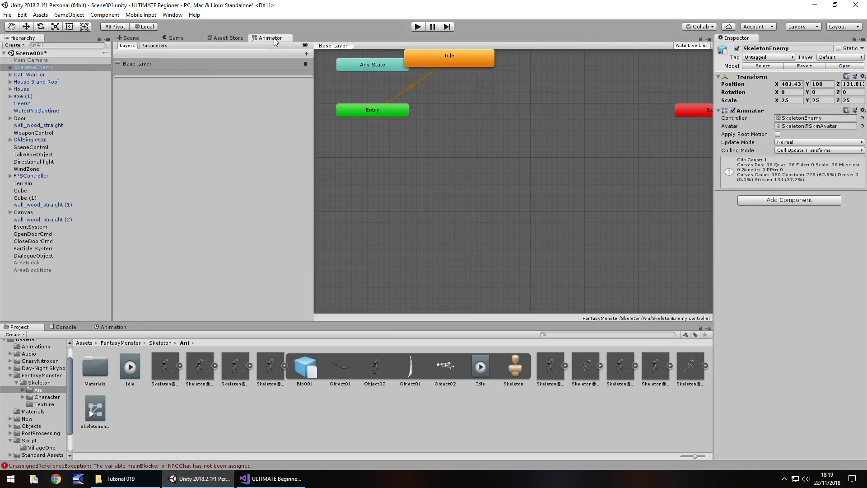
pyautogui.moveTo(507, 112); pyautogui.dragTo(492, 198, button='middle')
pyautogui.moveTo(453, 147); pyautogui.dragTo(511, 167)
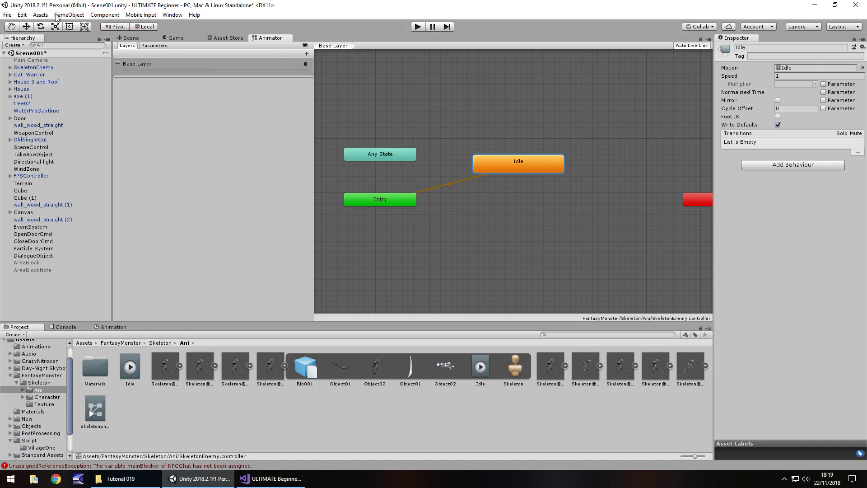
pyautogui.click(137, 38)
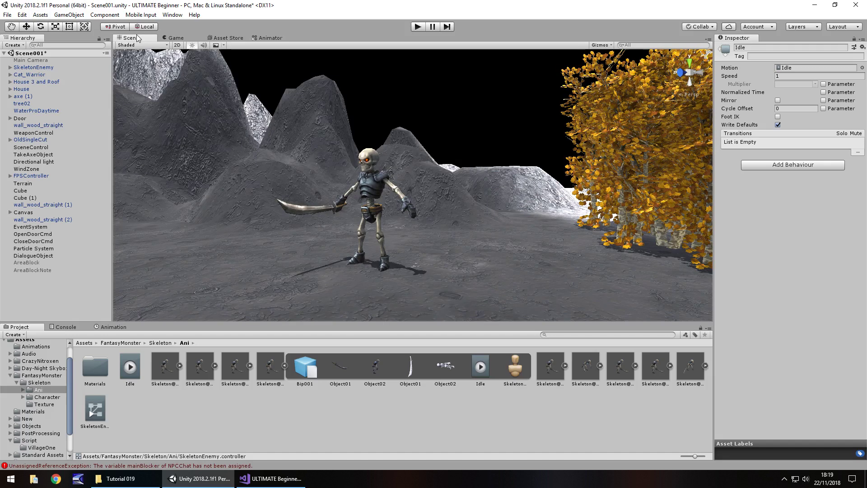
pyautogui.click(420, 27)
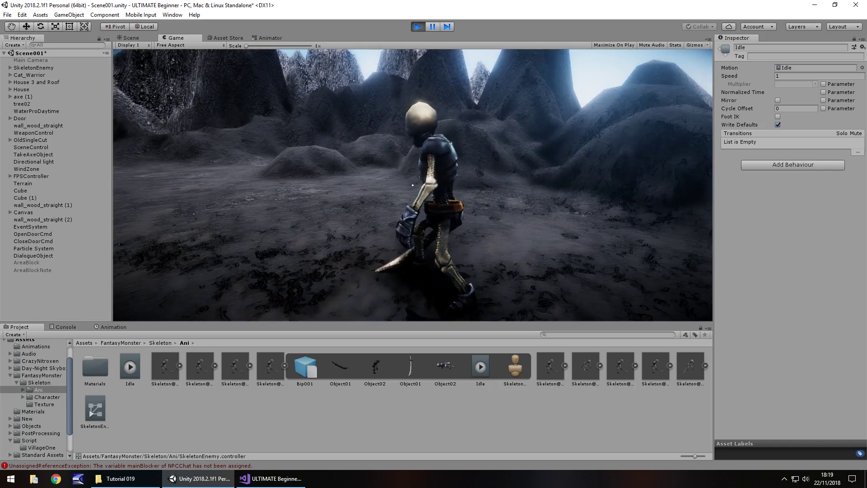
pyautogui.hotkey('ctrl', 'p')
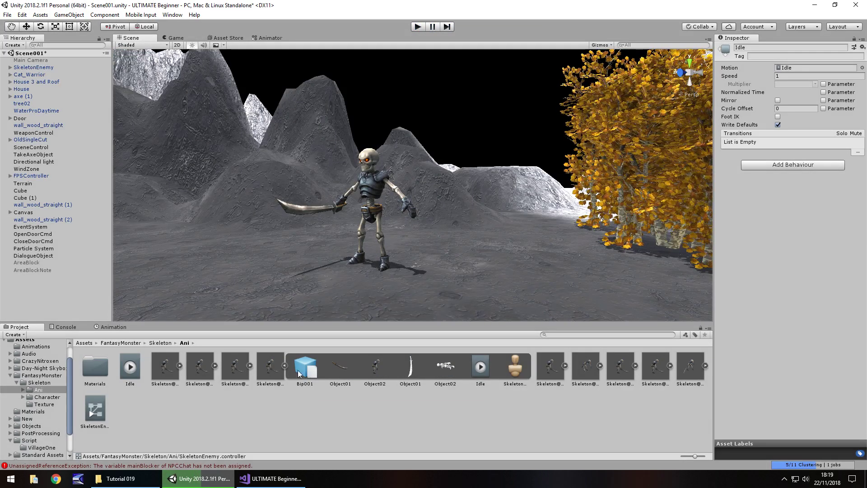
# Step: Duplicate the Attack clip from Skeleton@Attack as Attack.anim and add it to SkeletonEnemy as a state
pyautogui.click(284, 366)
pyautogui.click(156, 373)
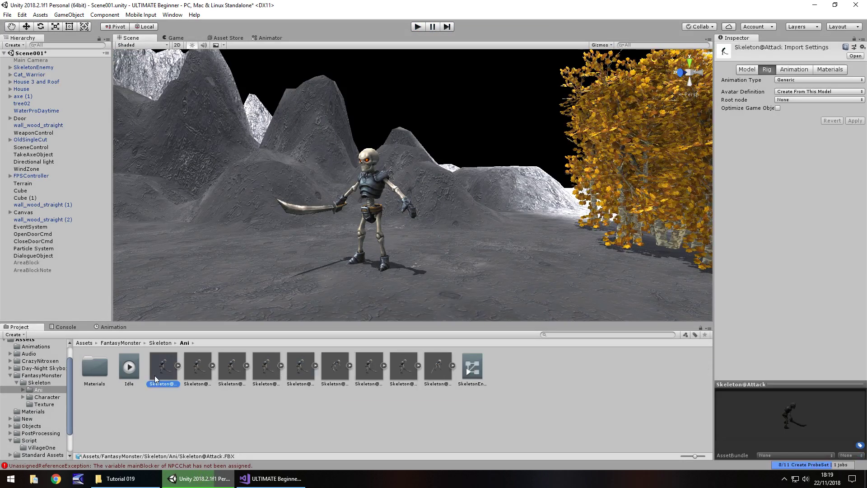
pyautogui.click(178, 366)
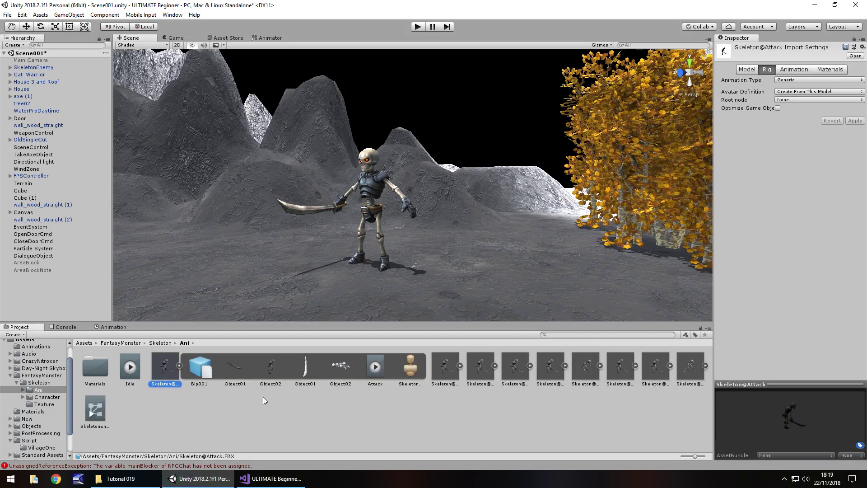
pyautogui.click(376, 367)
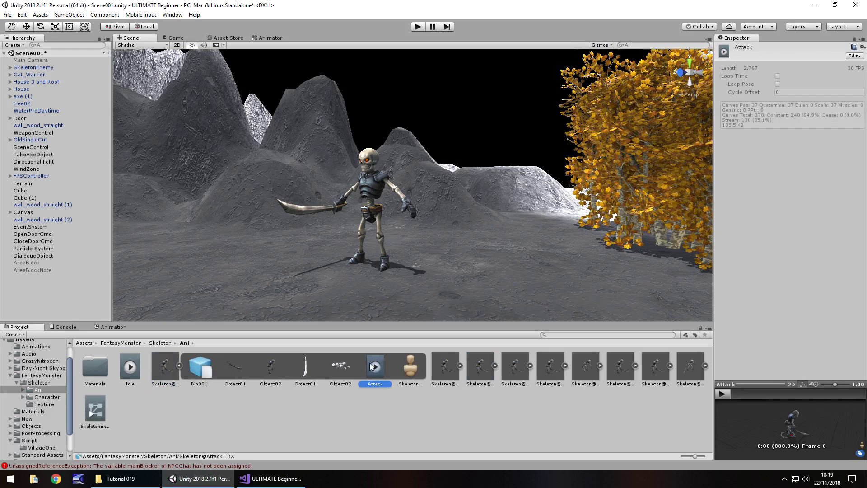
pyautogui.hotkey('ctrl', 'd')
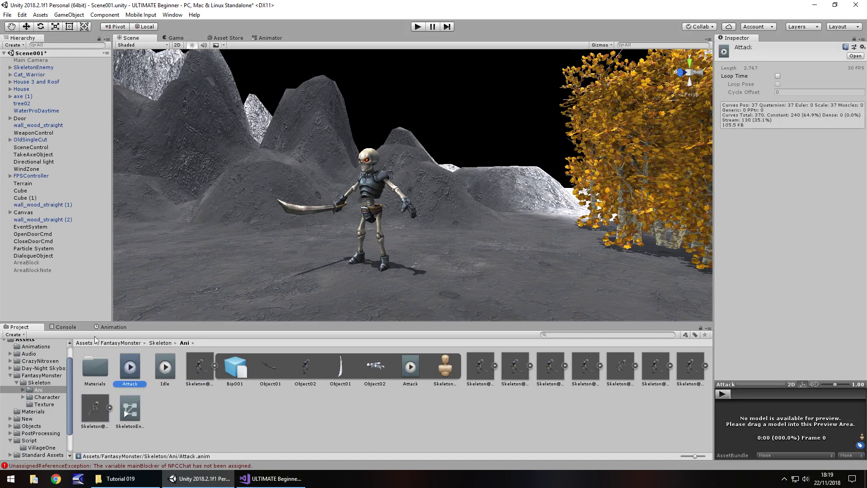
pyautogui.moveTo(129, 368); pyautogui.dragTo(32, 70)
pyautogui.click(270, 37)
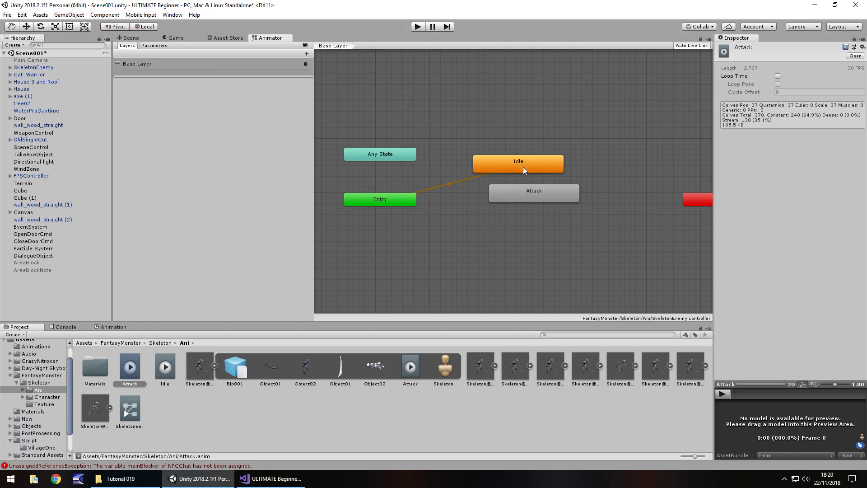
# Step: Set the Attack state as the layer default and enable Loop Time on Attack.anim
pyautogui.click(524, 193)
pyautogui.rightClick(523, 193)
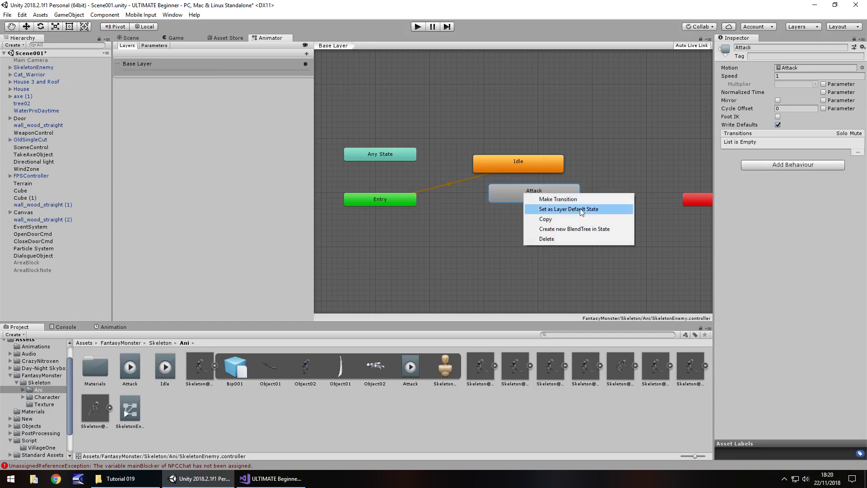
pyautogui.click(591, 212)
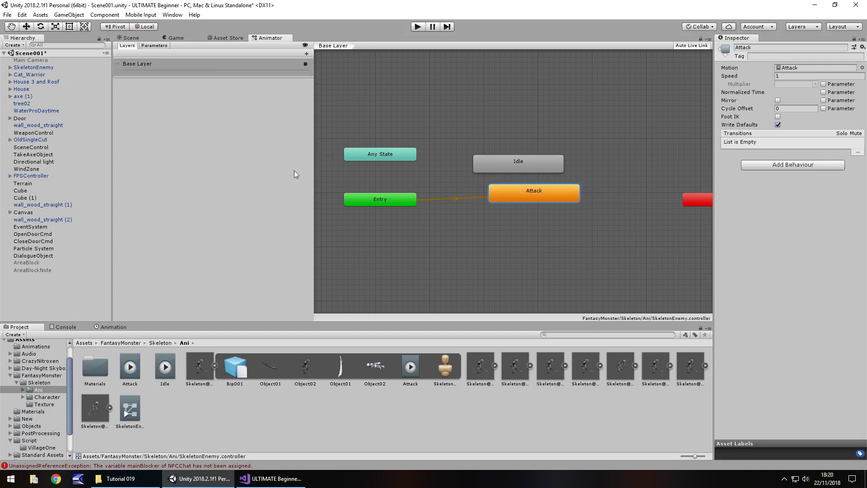
pyautogui.click(129, 368)
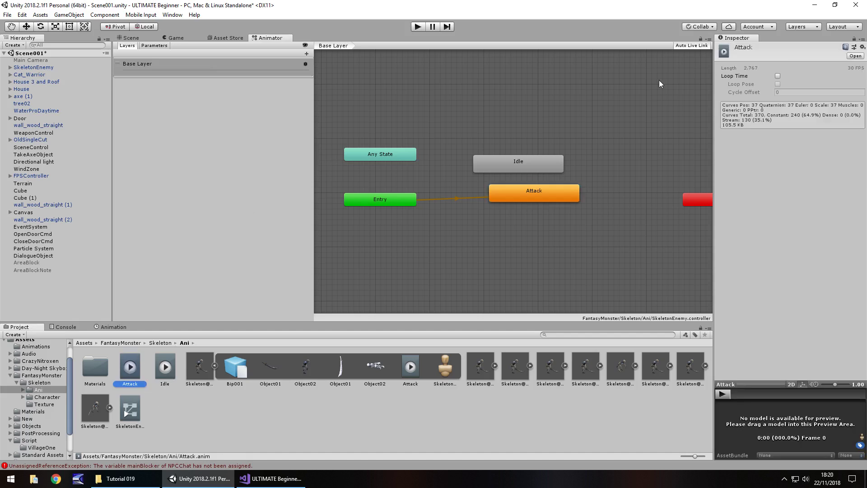
pyautogui.click(777, 76)
# Step: Play-test the looping Attack animation in the Scene view, then turn off the Attack clip's Loop Time
pyautogui.click(131, 38)
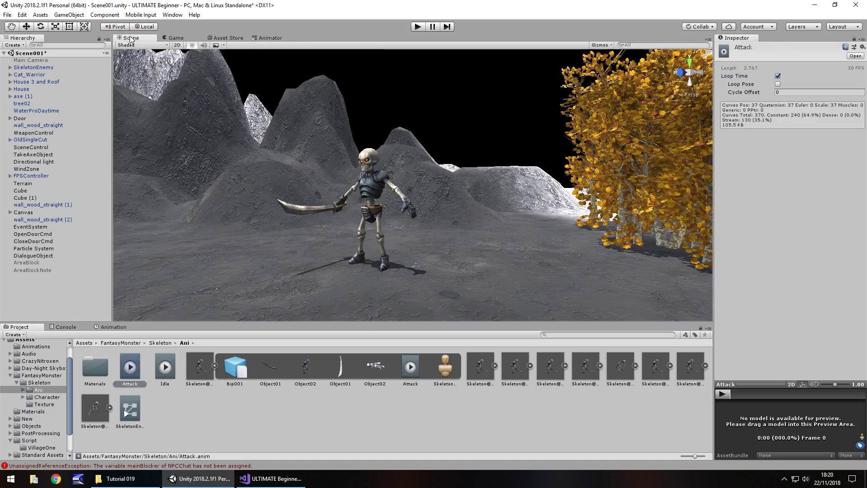
pyautogui.click(419, 27)
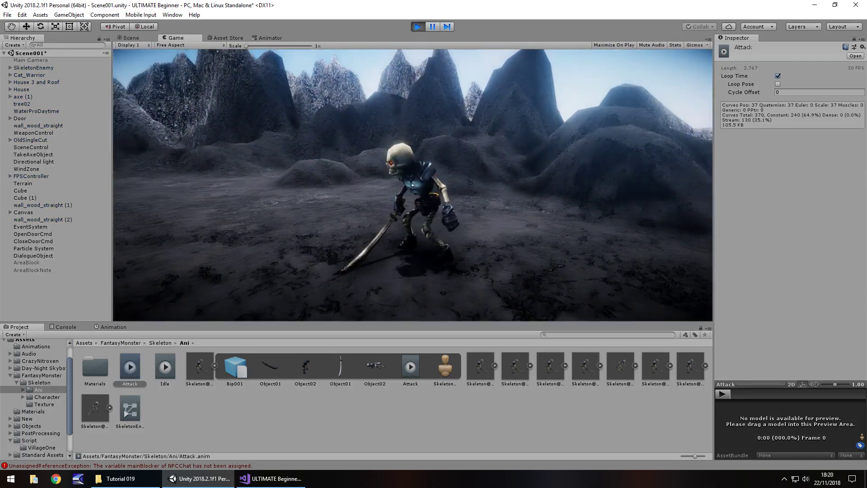
pyautogui.hotkey('ctrl', 'p')
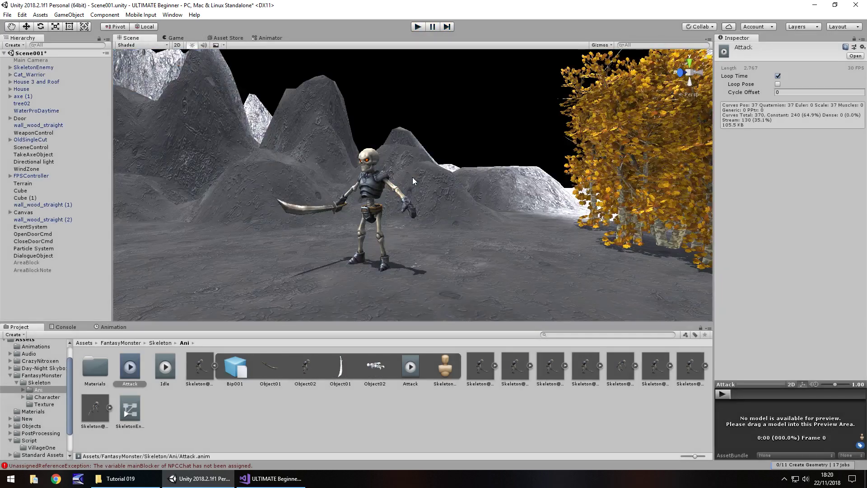
pyautogui.click(778, 77)
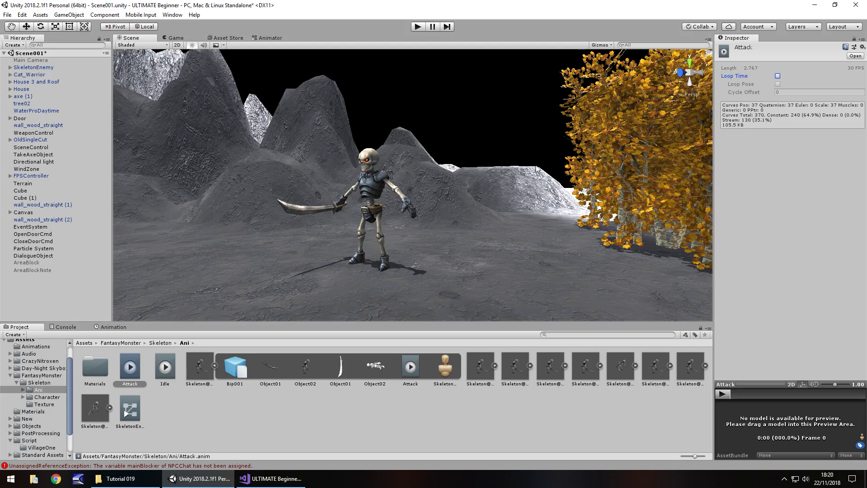
# Step: Set Idle as the layer default state in the SkeletonEnemy Animator and go back to the Scene view
pyautogui.click(271, 38)
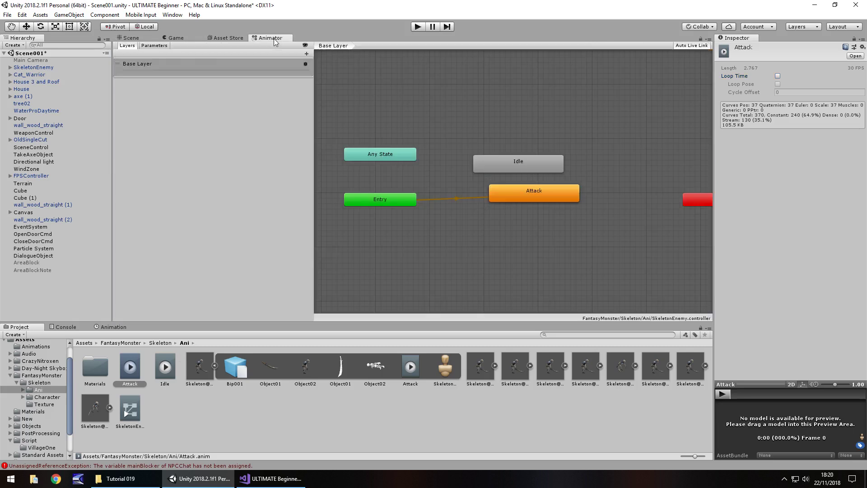
pyautogui.rightClick(517, 163)
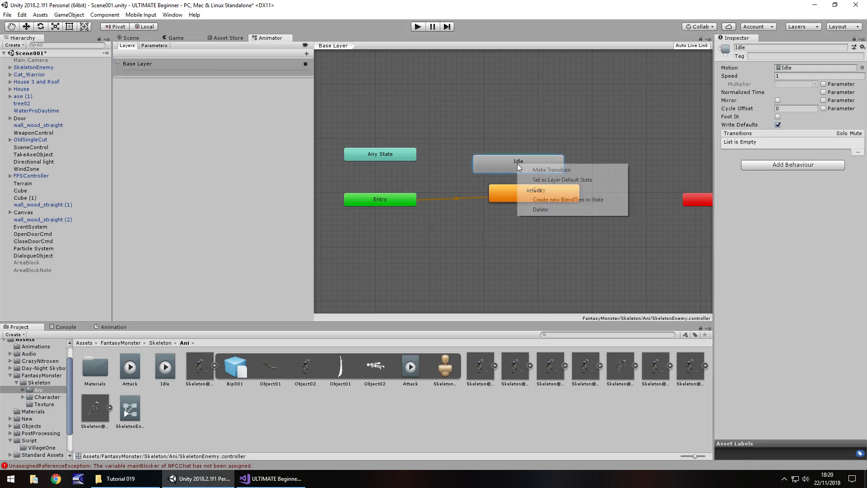
pyautogui.click(576, 179)
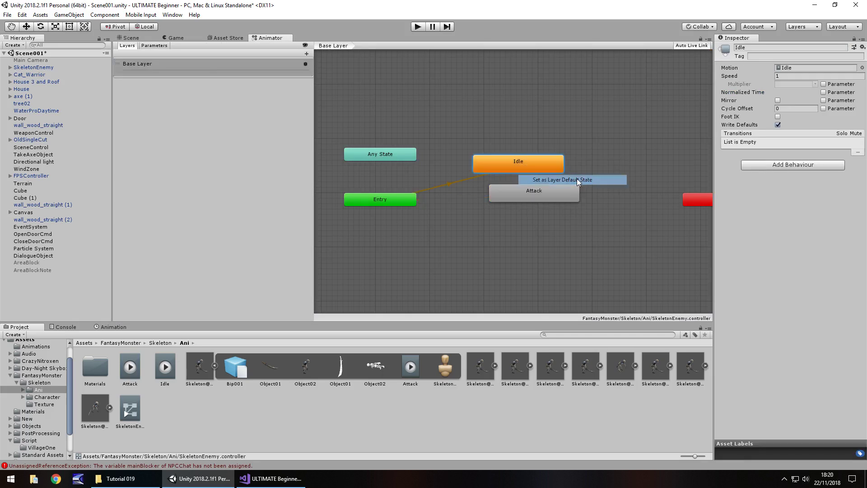
pyautogui.click(131, 38)
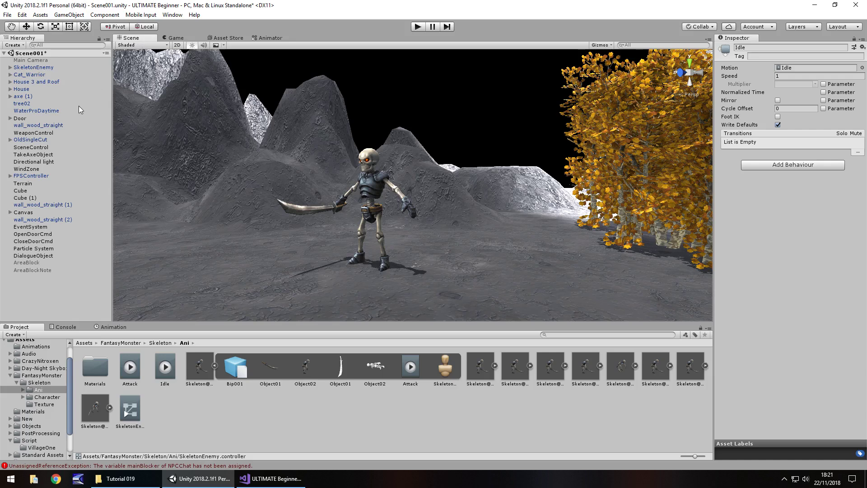
# Step: Add a Cylinder as a child of SkeletonEnemy and frame it in the view
pyautogui.keyDown('alt'); pyautogui.moveTo(286, 163); pyautogui.dragTo(463, 167); pyautogui.keyUp('alt')
pyautogui.rightClick(38, 68)
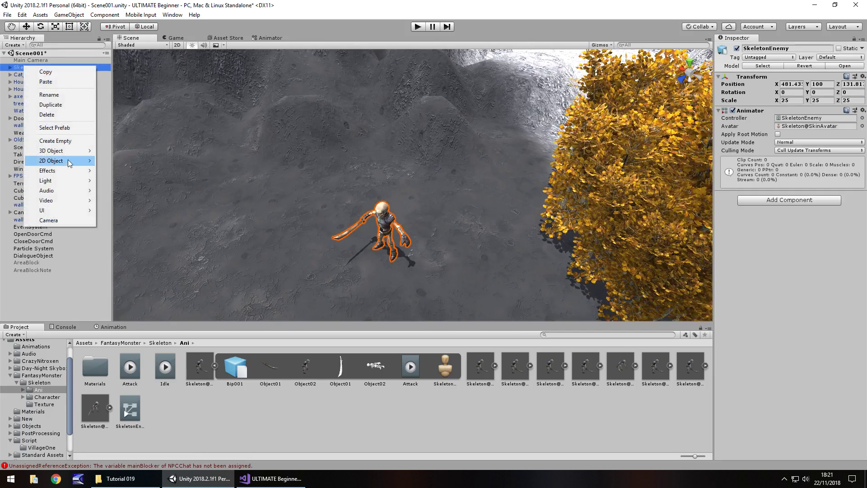
pyautogui.moveTo(67, 154)
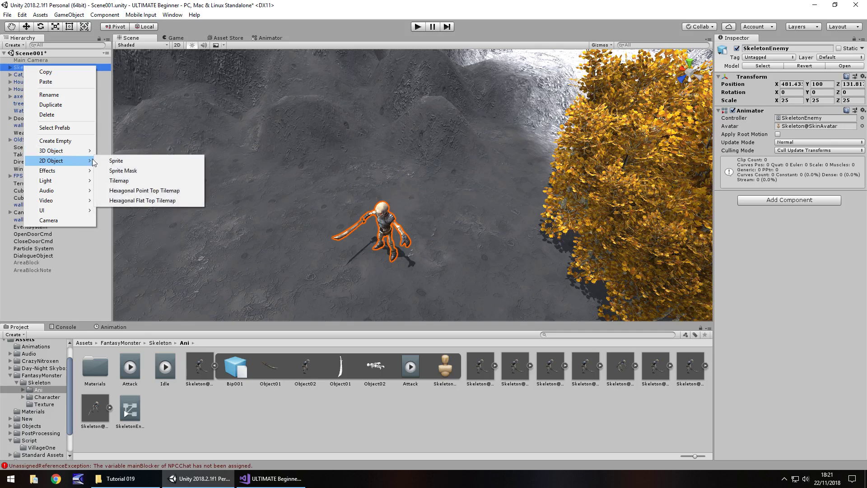
pyautogui.click(135, 181)
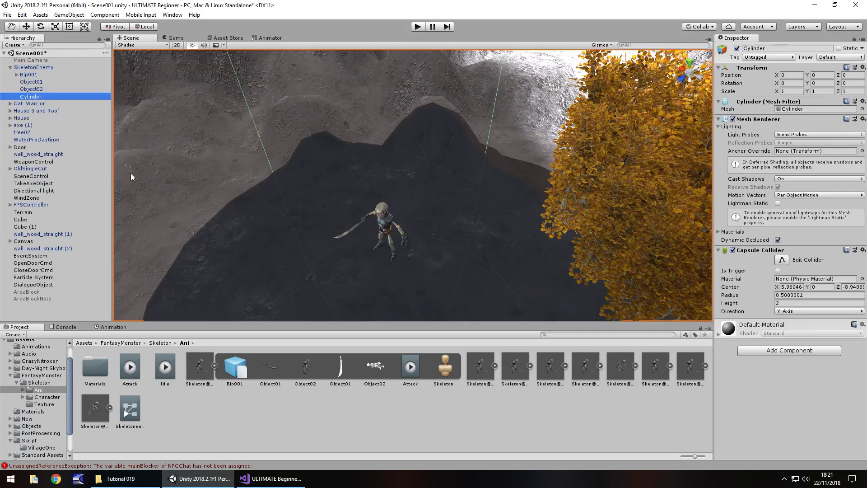
pyautogui.press('f')
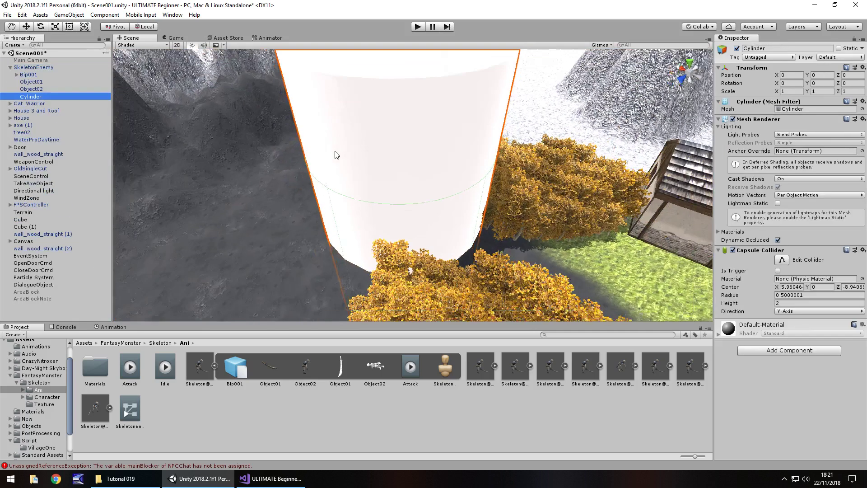
# Step: Flatten the cylinder by scaling it to 0.1 × 0.01 × 0.1
pyautogui.click(793, 91)
pyautogui.write('0.1')
pyautogui.press('Tab')
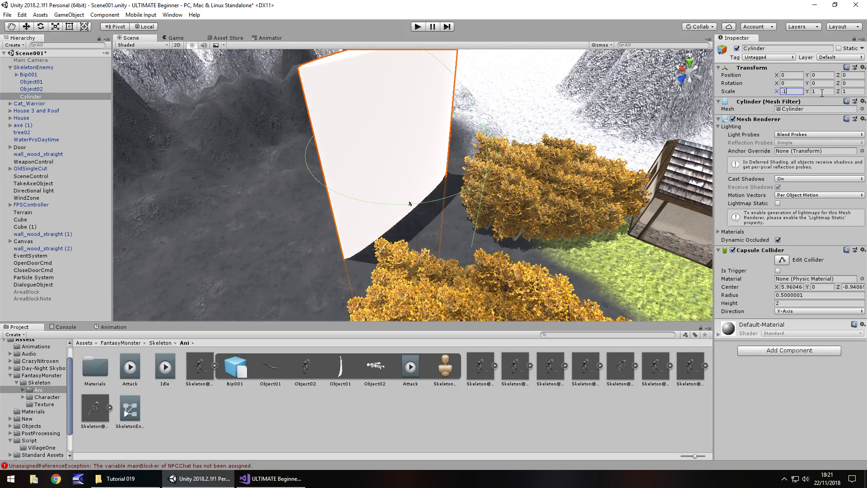
pyautogui.write('.1')
pyautogui.press('Tab')
pyautogui.write('.1')
pyautogui.scroll(-5, 396, 224)
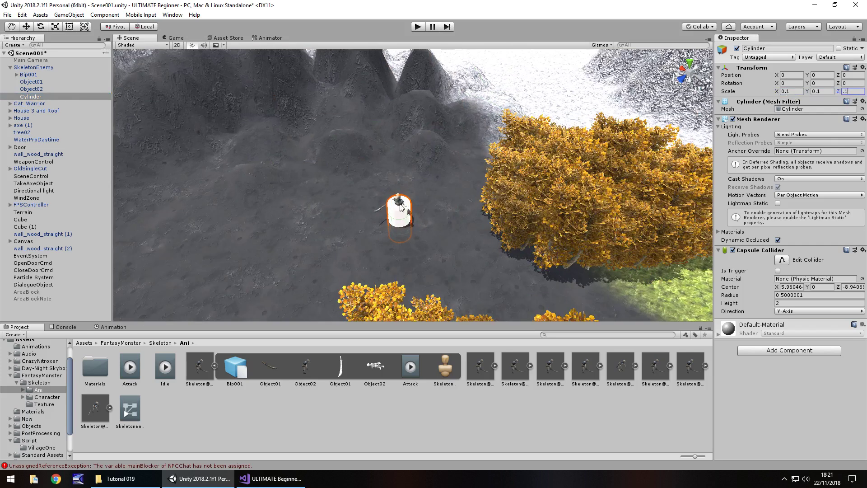
pyautogui.keyDown('alt'); pyautogui.moveTo(396, 223); pyautogui.dragTo(447, 189); pyautogui.keyUp('alt')
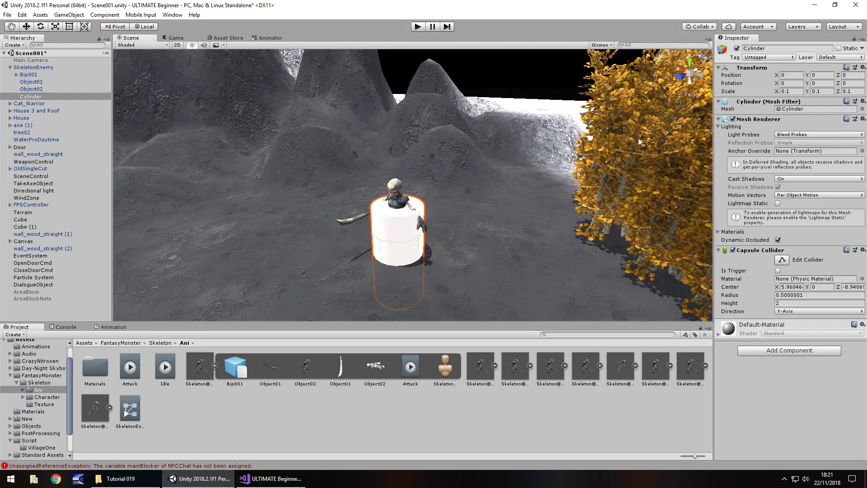
pyautogui.click(824, 93)
pyautogui.write('.0')
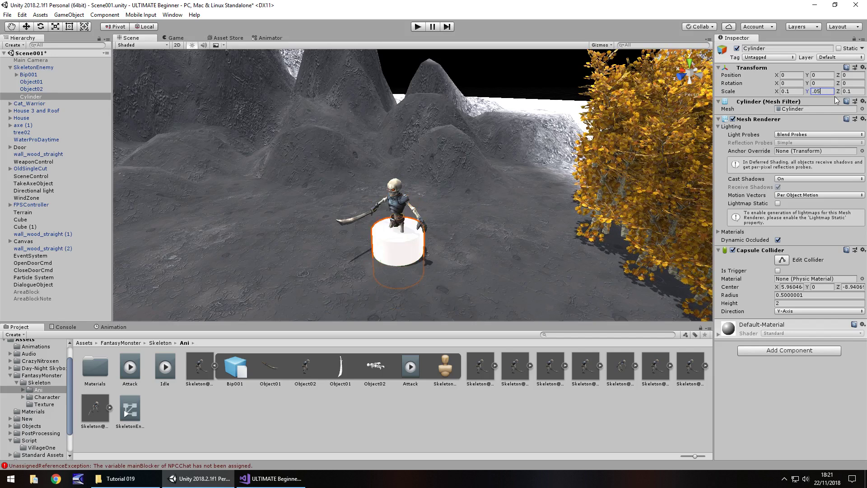
pyautogui.write('1')
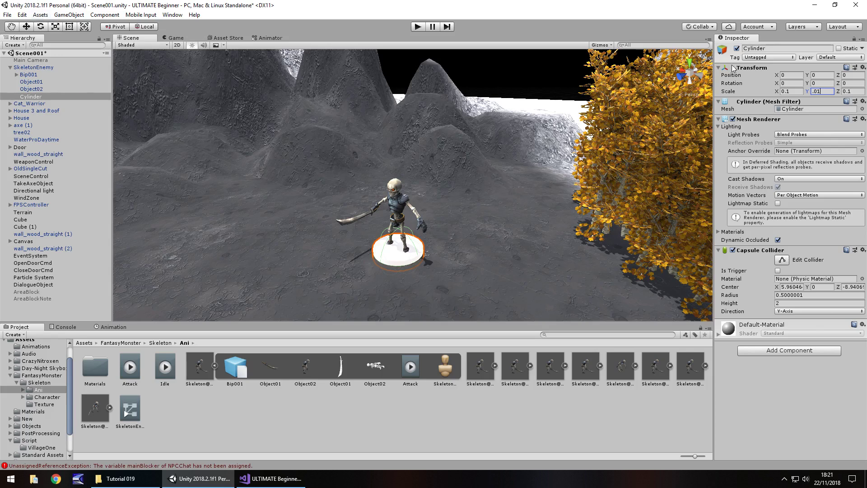
# Step: Raise the disc slightly and widen its X and Z scale to 0.3
pyautogui.click(31, 28)
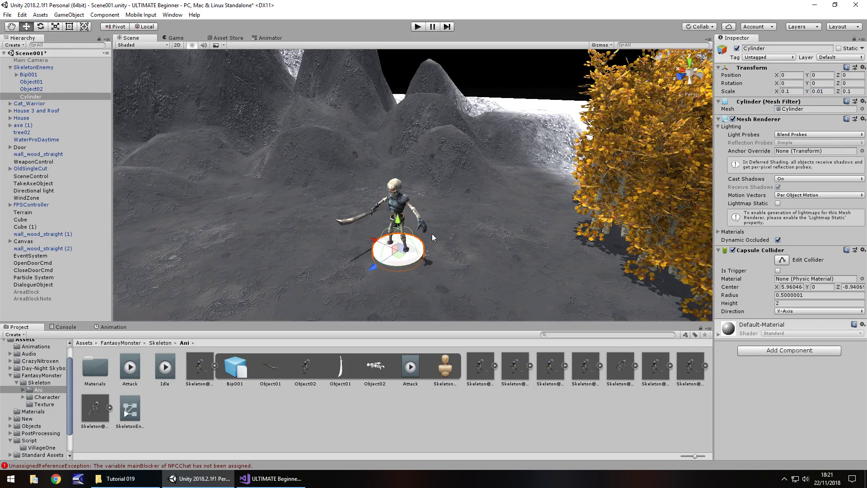
pyautogui.moveTo(398, 218); pyautogui.dragTo(398, 195)
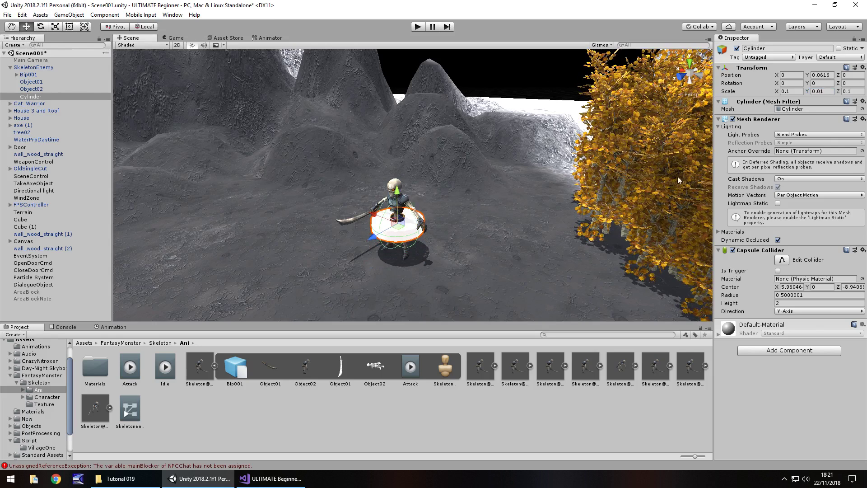
pyautogui.click(793, 91)
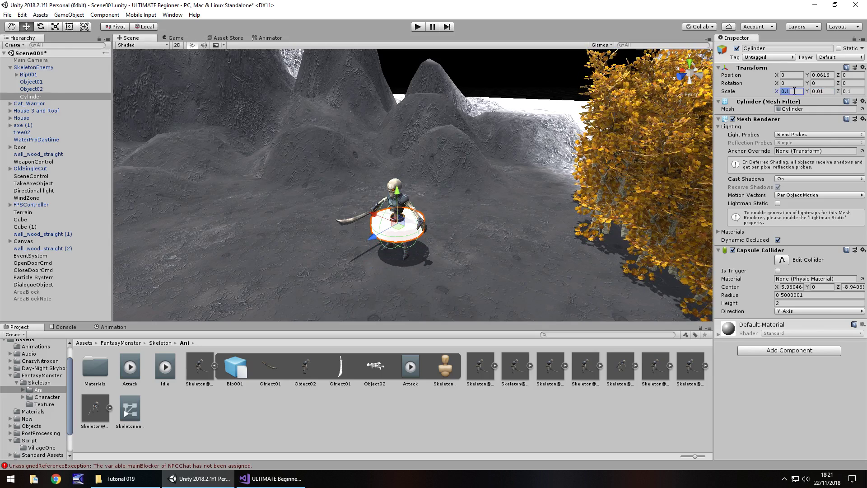
pyautogui.write('0.3')
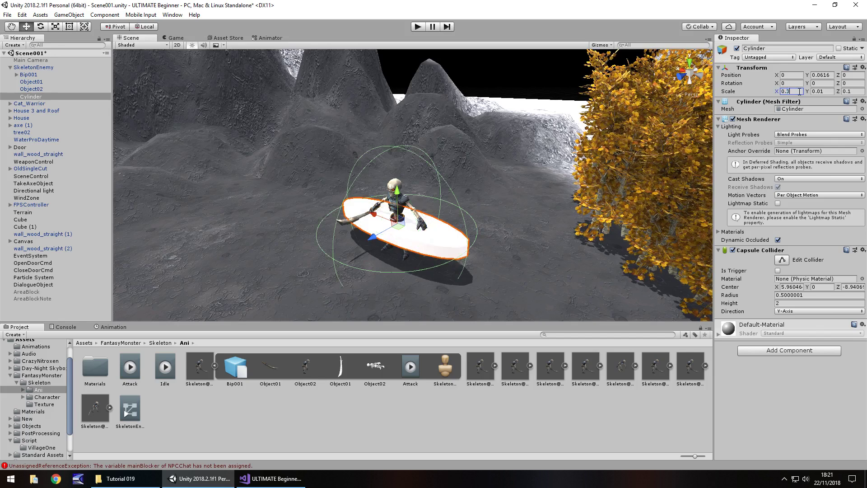
pyautogui.click(855, 91)
pyautogui.write('0.3')
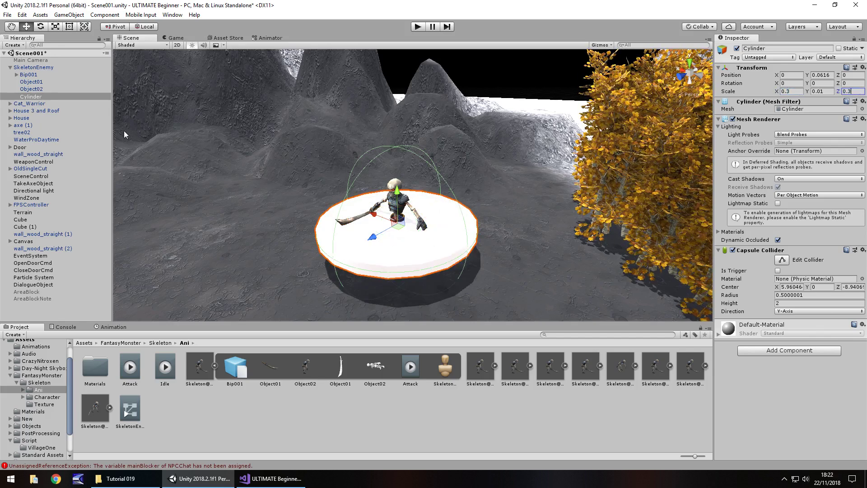
# Step: Replace the cylinder's Capsule Collider with a Mesh Collider
pyautogui.rightClick(758, 251)
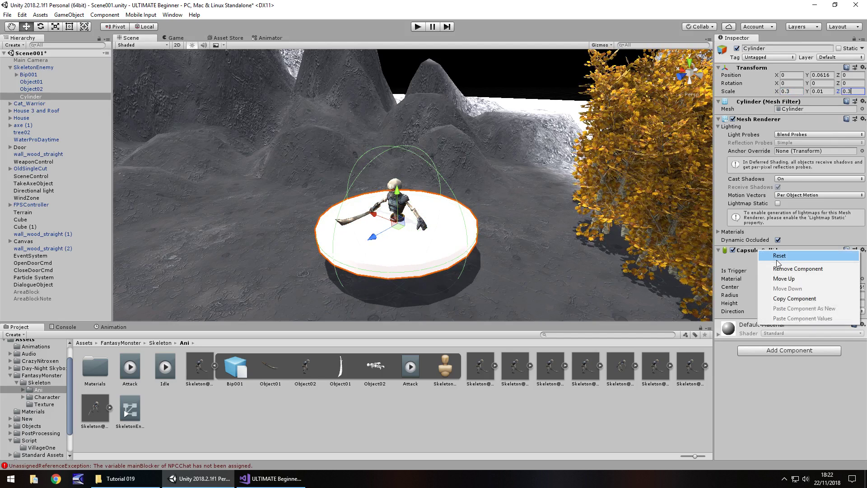
pyautogui.click(806, 270)
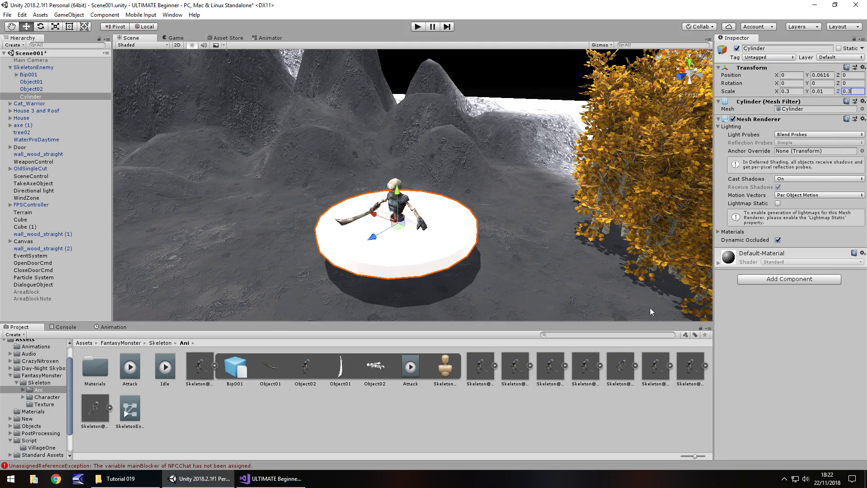
pyautogui.click(785, 280)
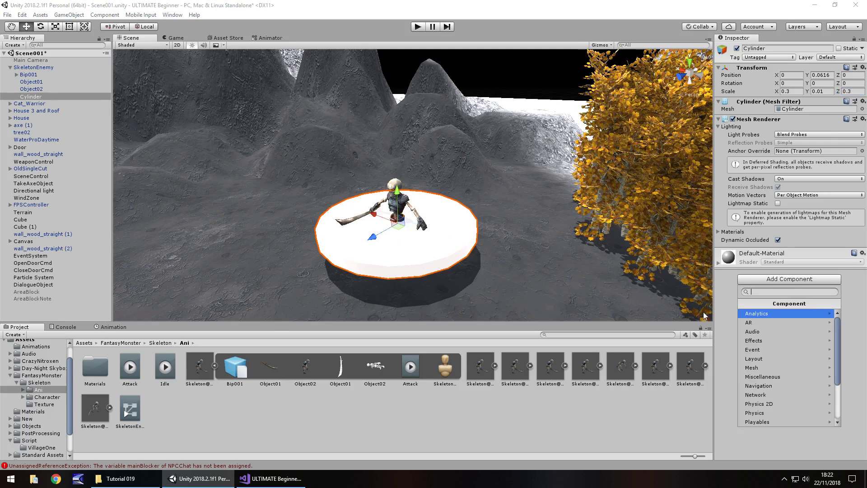
pyautogui.write('mesh')
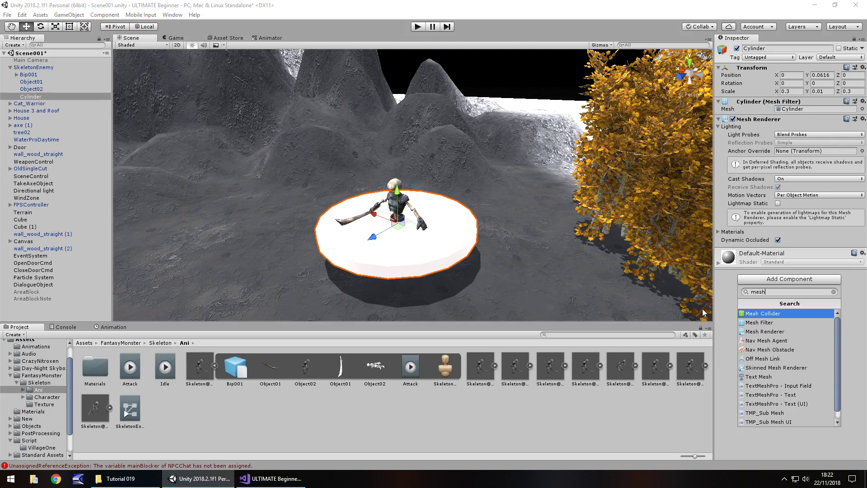
pyautogui.click(765, 313)
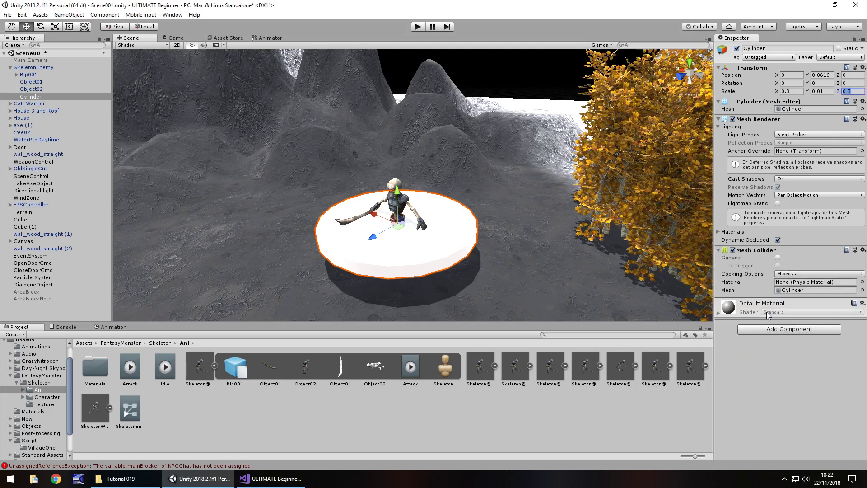
# Step: Make the Mesh Collider a convex trigger and disable the cylinder's Mesh Renderer
pyautogui.click(778, 258)
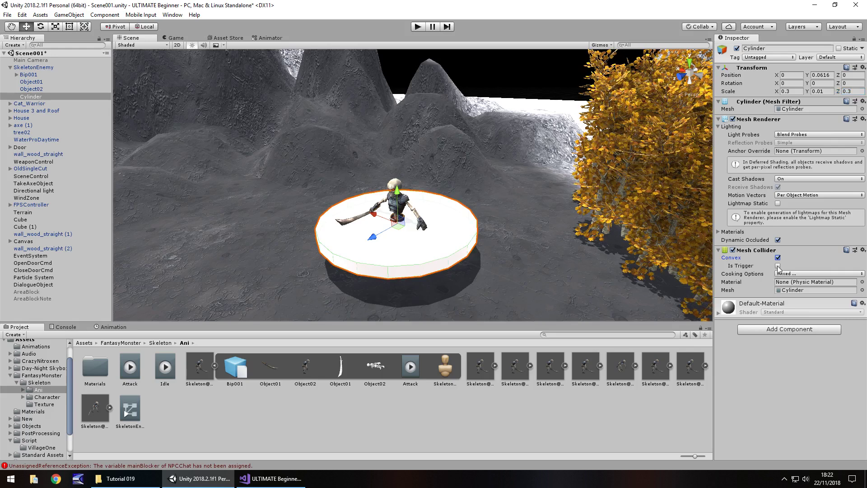
pyautogui.click(777, 265)
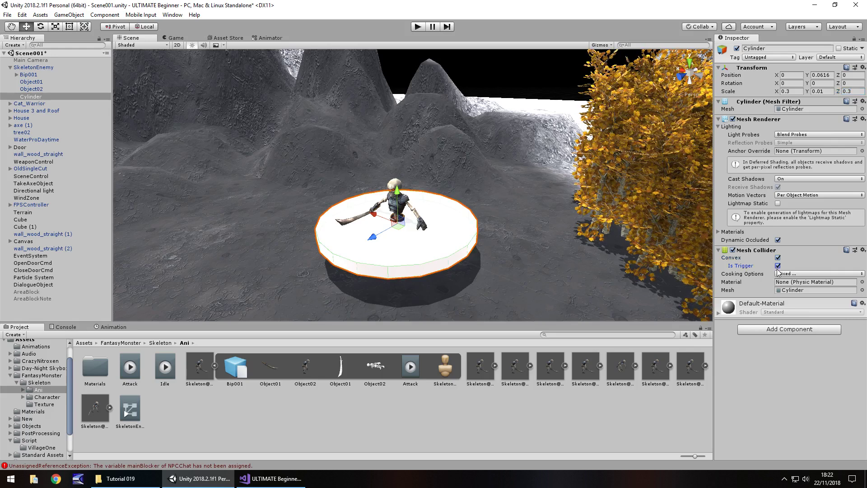
pyautogui.click(733, 119)
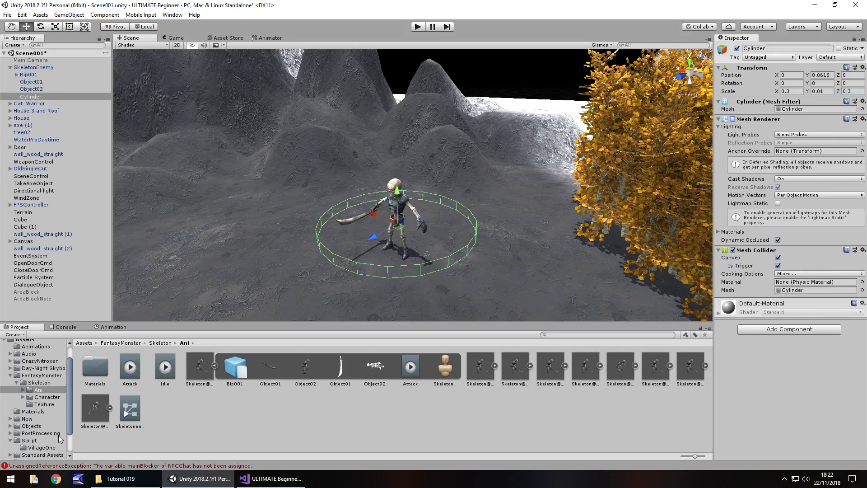
# Step: Create an Enemies folder inside the Script folder and open it
pyautogui.scroll(-3, 61, 441)
pyautogui.click(29, 413)
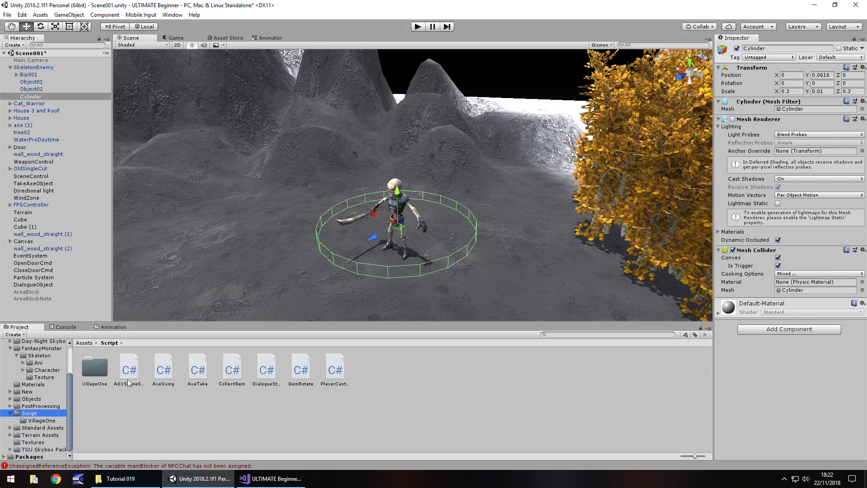
pyautogui.rightClick(395, 365)
pyautogui.moveTo(461, 156)
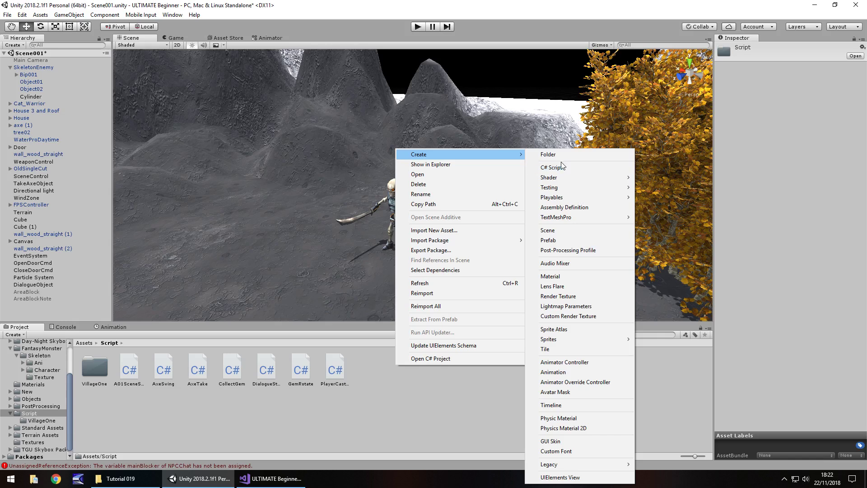
pyautogui.click(549, 154)
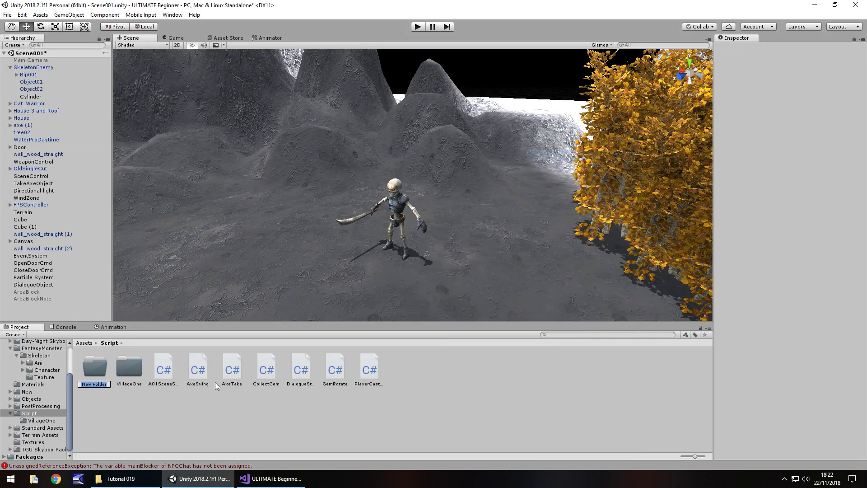
pyautogui.write('Enemies')
pyautogui.press('Return')
pyautogui.press('Return')
# Step: Create a C# script named SkeletonAI in Enemies and open it in the code editor
pyautogui.rightClick(215, 383)
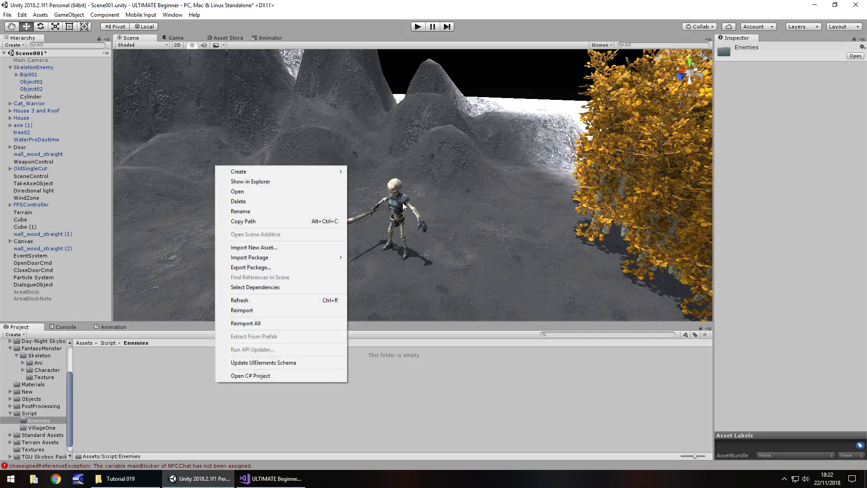
pyautogui.moveTo(266, 171)
pyautogui.click(405, 176)
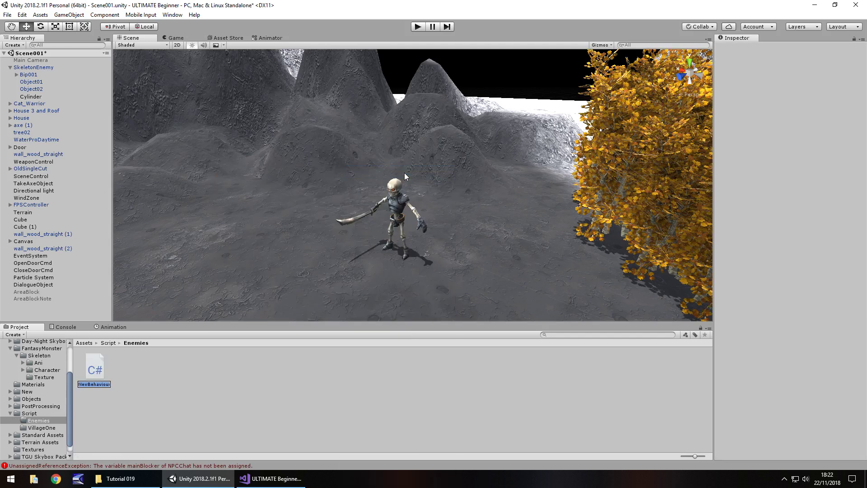
pyautogui.write('SkeletonAI')
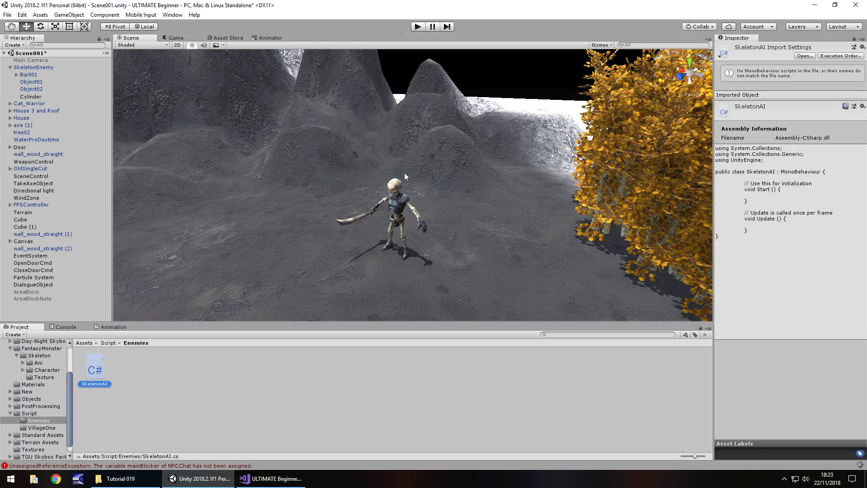
pyautogui.press('Return')
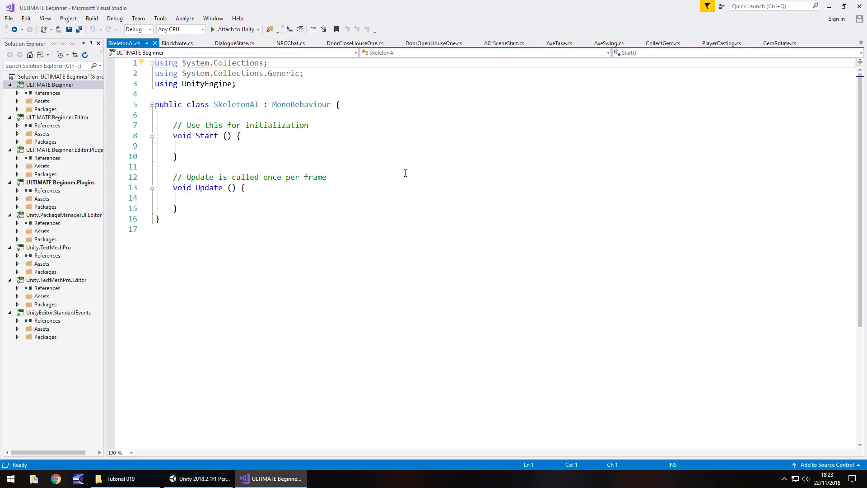
# Step: Delete the Start and Update methods and declare a public GameObject theSkeleton field
pyautogui.click(201, 478)
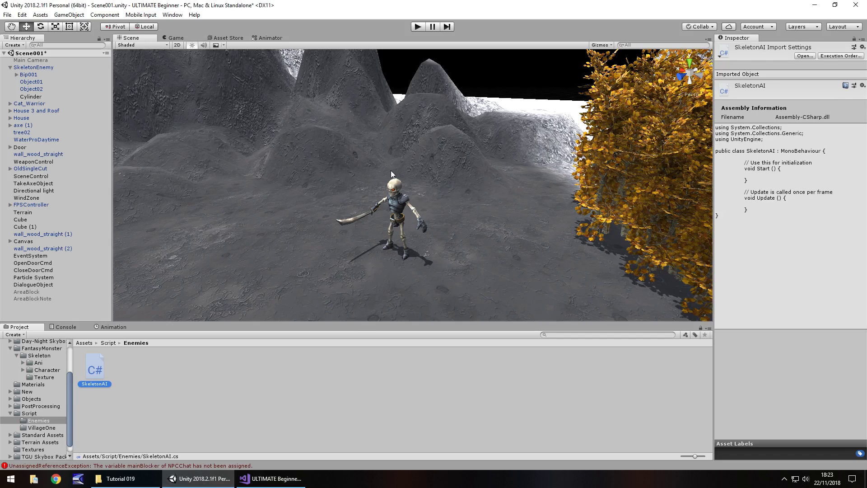
pyautogui.click(272, 481)
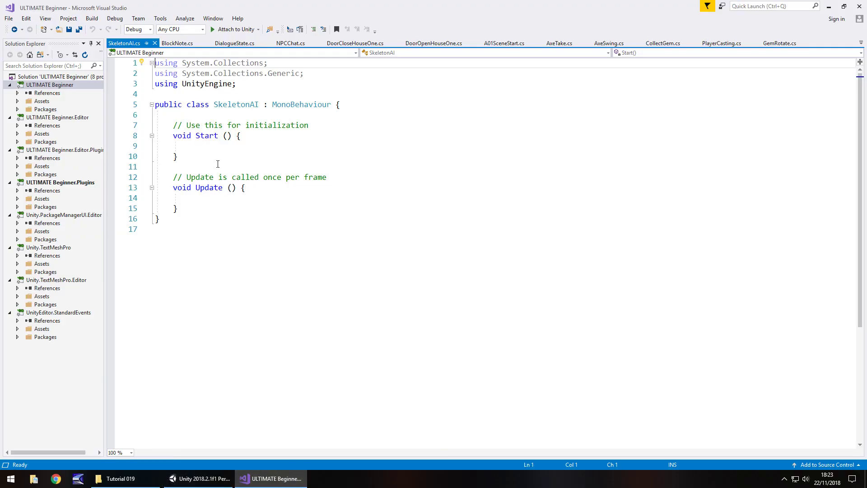
pyautogui.moveTo(190, 206); pyautogui.dragTo(134, 133)
pyautogui.press('Delete')
pyautogui.press('Return')
pyautogui.click(196, 124)
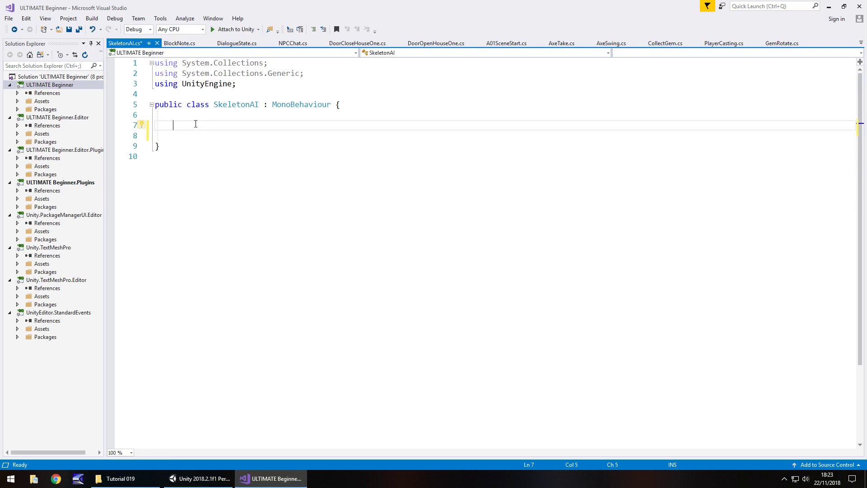
pyautogui.write('pub')
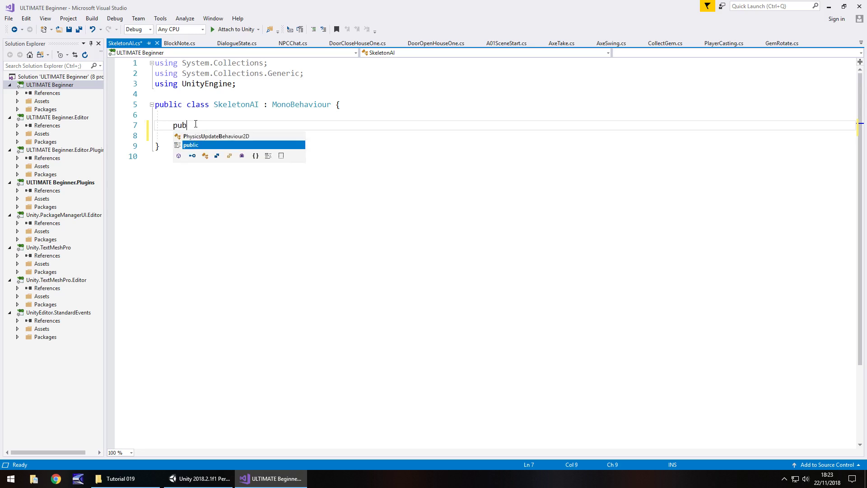
pyautogui.write('lic GameO')
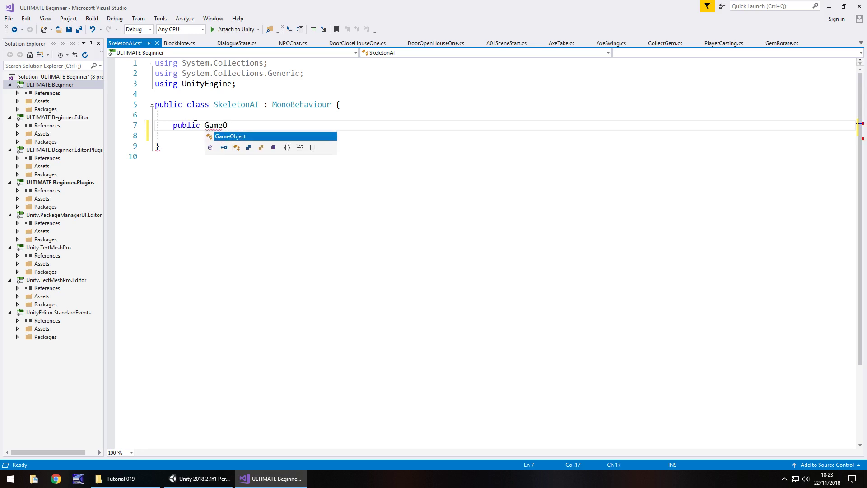
pyautogui.write('bject theS')
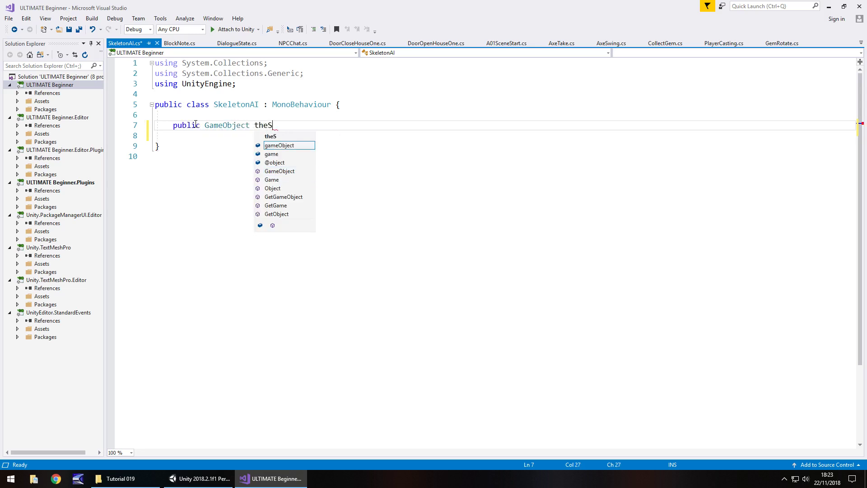
pyautogui.write('keleton;')
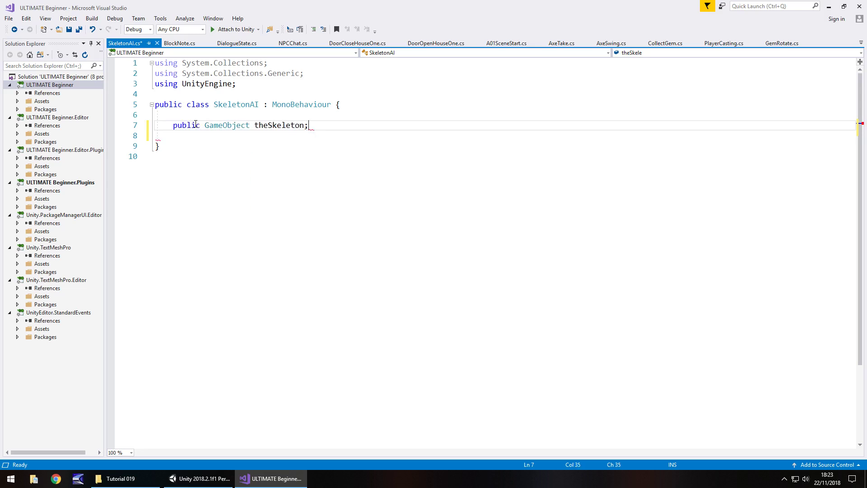
pyautogui.press('Return')
pyautogui.press('Return')
# Step: Add an OnTriggerEnter method, removing its private keyword
pyautogui.write('void OnTrigger')
pyautogui.press('Tab')
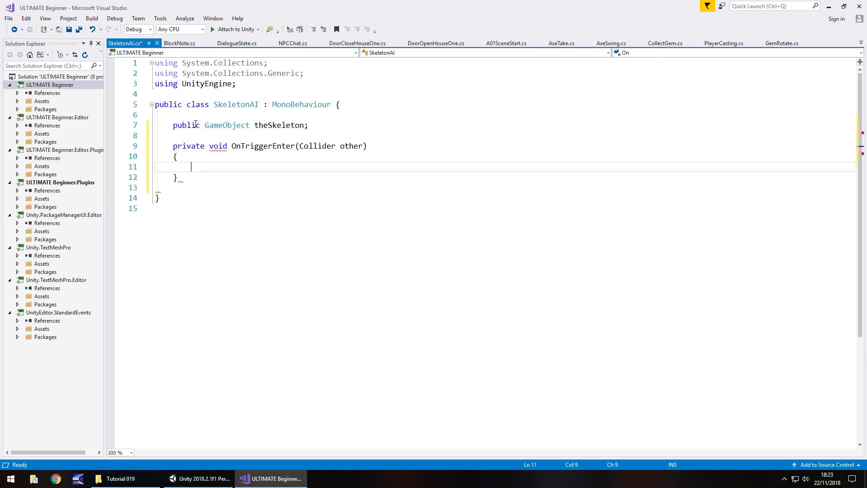
pyautogui.moveTo(211, 146); pyautogui.dragTo(172, 146)
pyautogui.press('BackSpace')
pyautogui.click(262, 166)
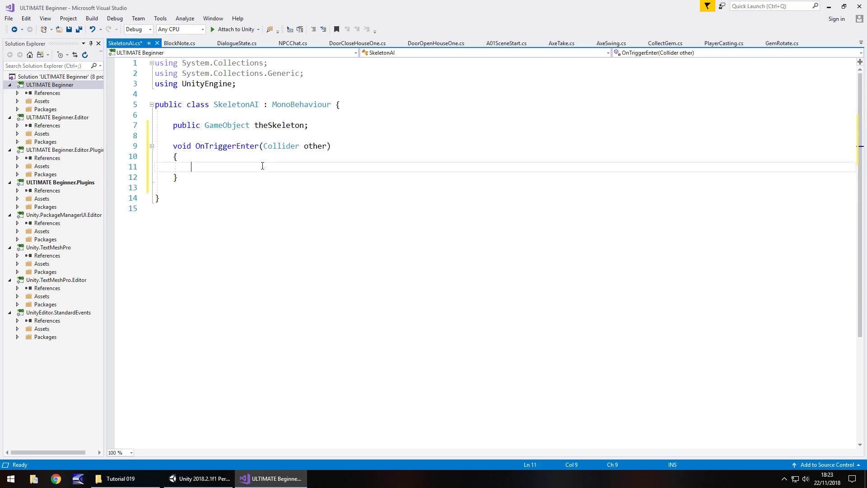
# Step: Make OnTriggerEnter call theSkeleton.GetComponent<Animator>().Play("Attack")
pyautogui.click(208, 479)
pyautogui.click(208, 479)
pyautogui.write('theSkele')
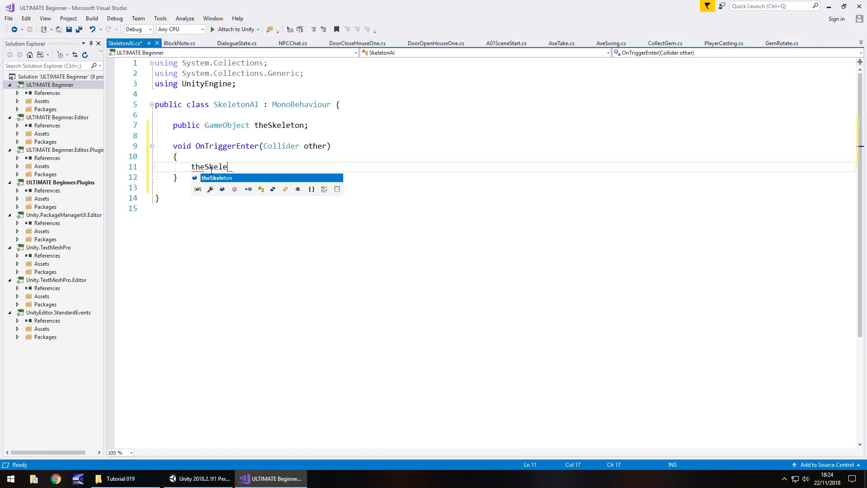
pyautogui.write('ton.Get')
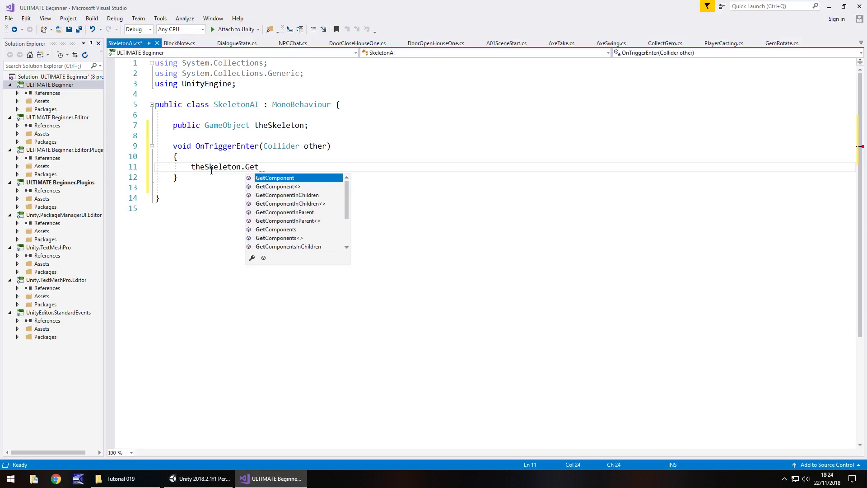
pyautogui.press('Tab')
pyautogui.write('<Animator')
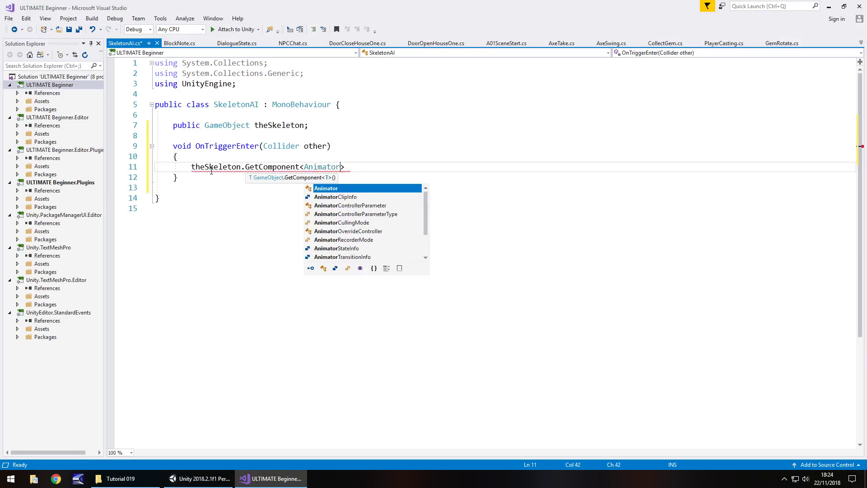
pyautogui.write('>()')
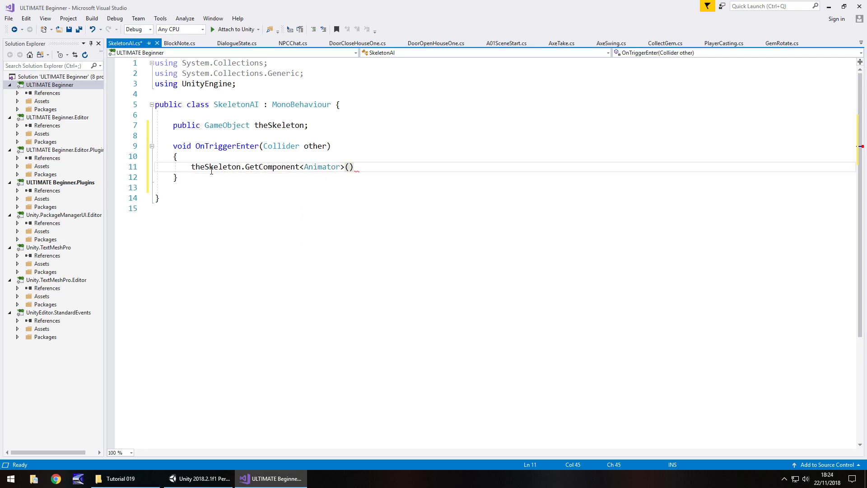
pyautogui.write('.Plat')
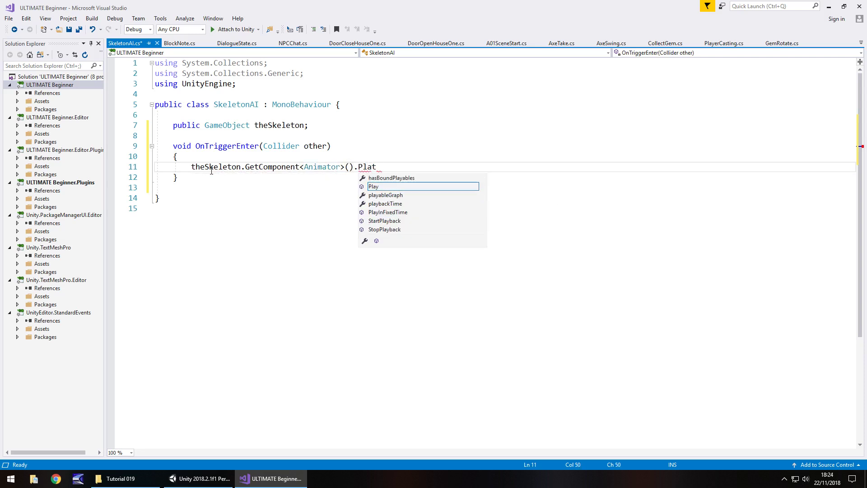
pyautogui.press('Escape')
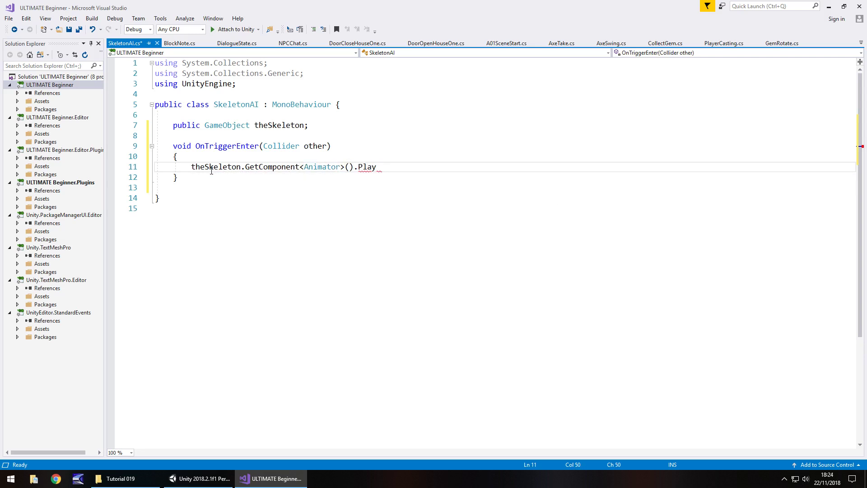
pyautogui.write('y("Attack')
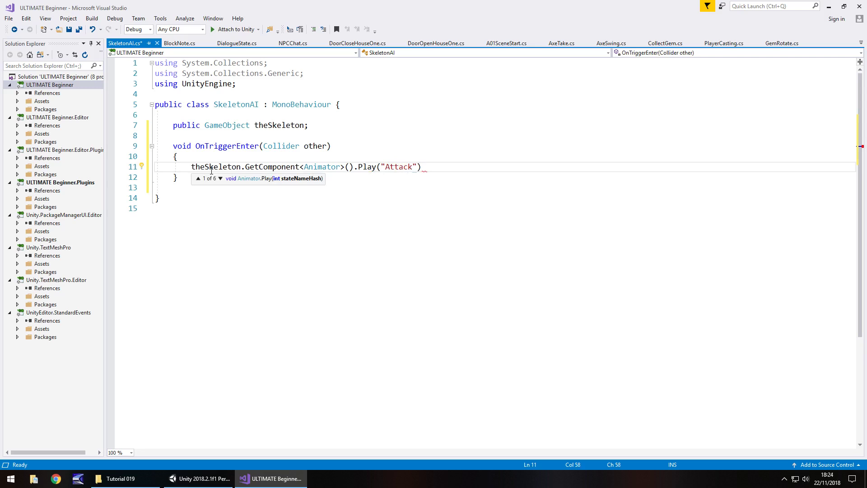
pyautogui.write('");')
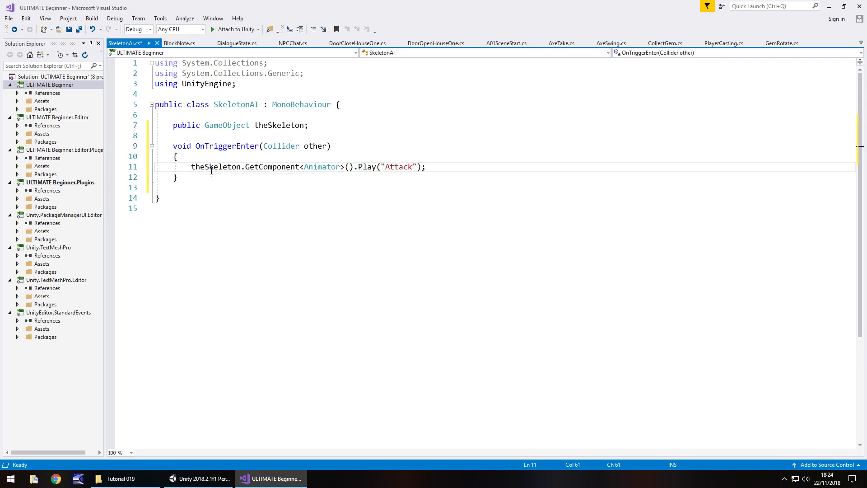
pyautogui.click(201, 478)
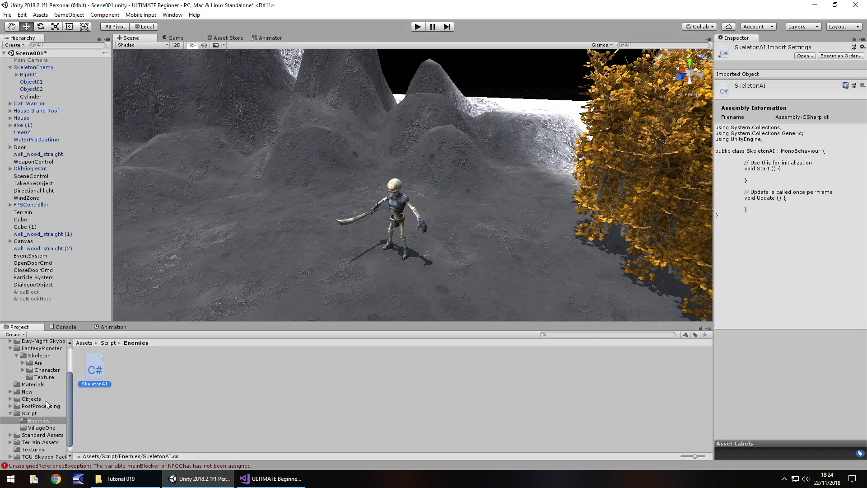
pyautogui.click(39, 364)
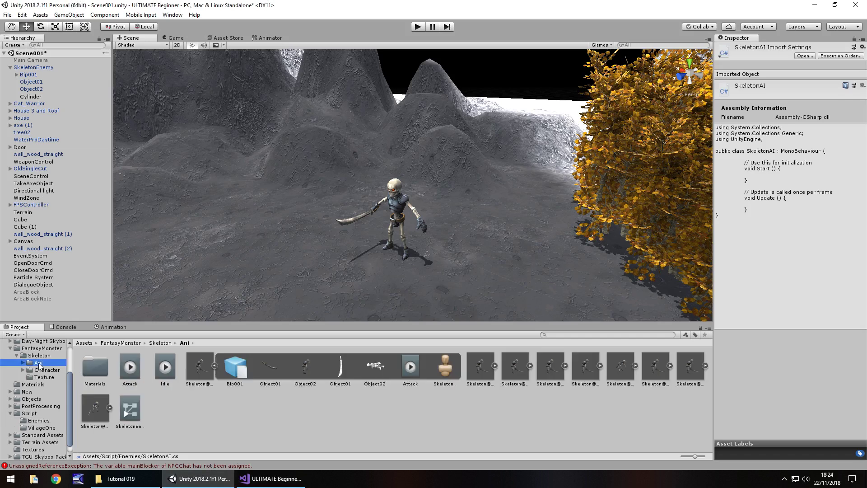
pyautogui.click(130, 375)
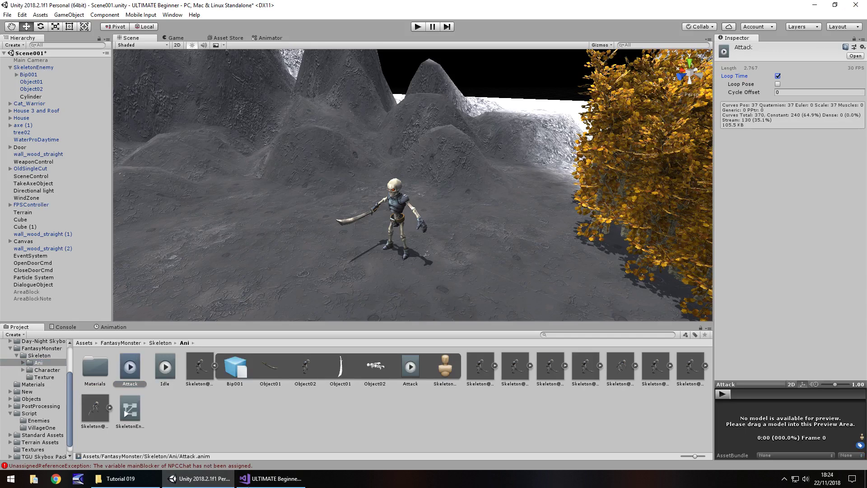
pyautogui.click(253, 480)
pyautogui.click(194, 178)
# Step: Add an OnTriggerExit method below OnTriggerEnter, removing its private keyword
pyautogui.press('Return')
pyautogui.press('Return')
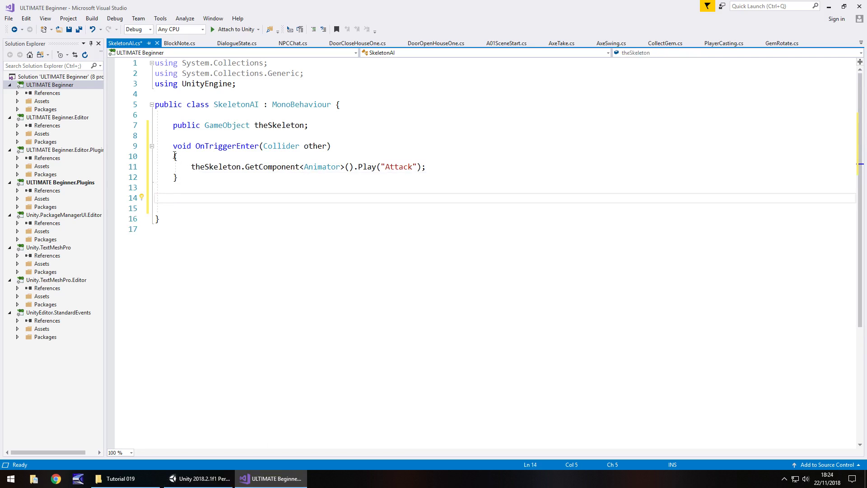
pyautogui.moveTo(173, 146); pyautogui.dragTo(194, 176)
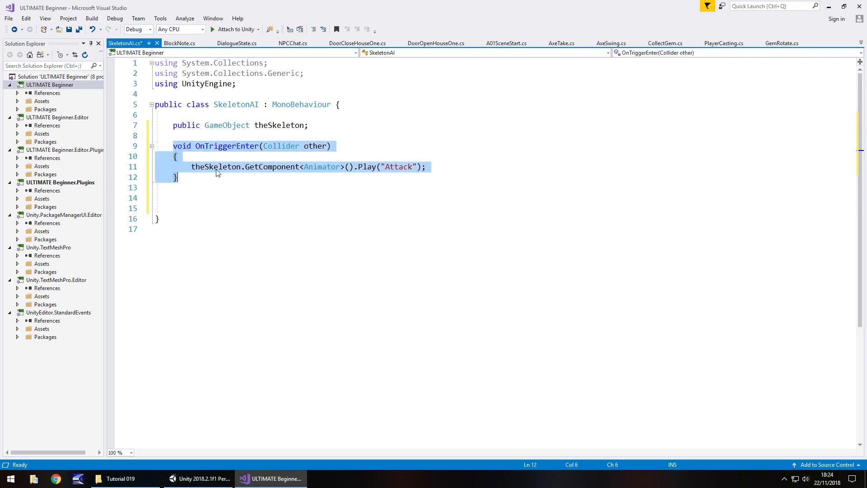
pyautogui.click(199, 190)
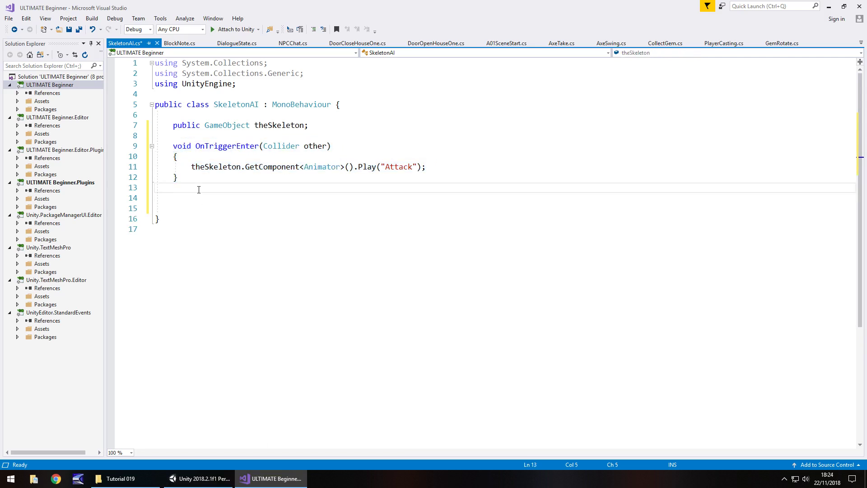
pyautogui.press('Return')
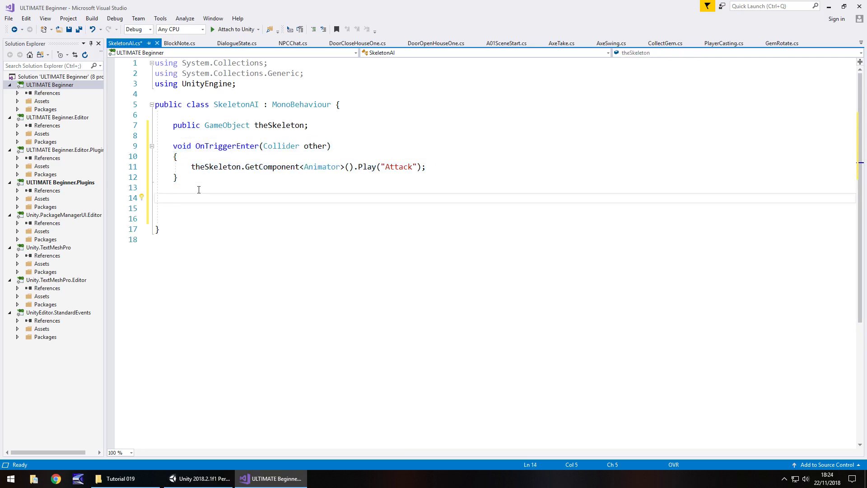
pyautogui.write('void OnT')
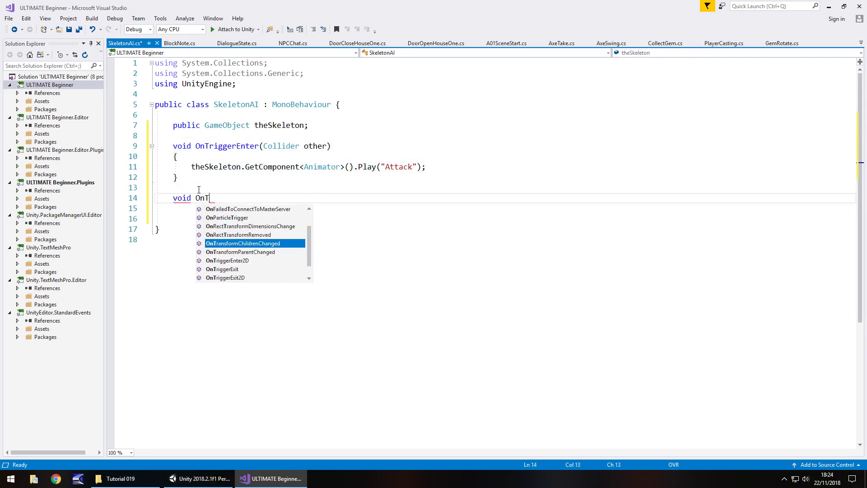
pyautogui.write('riggerE')
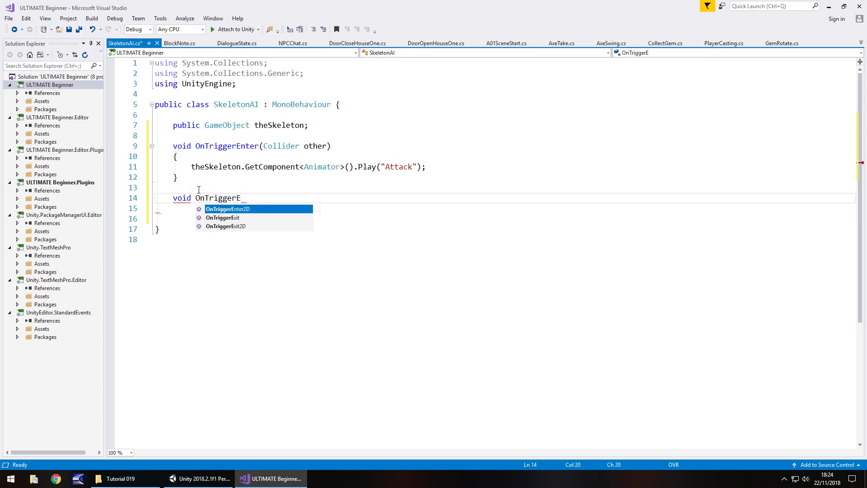
pyautogui.write('x')
pyautogui.press('Tab')
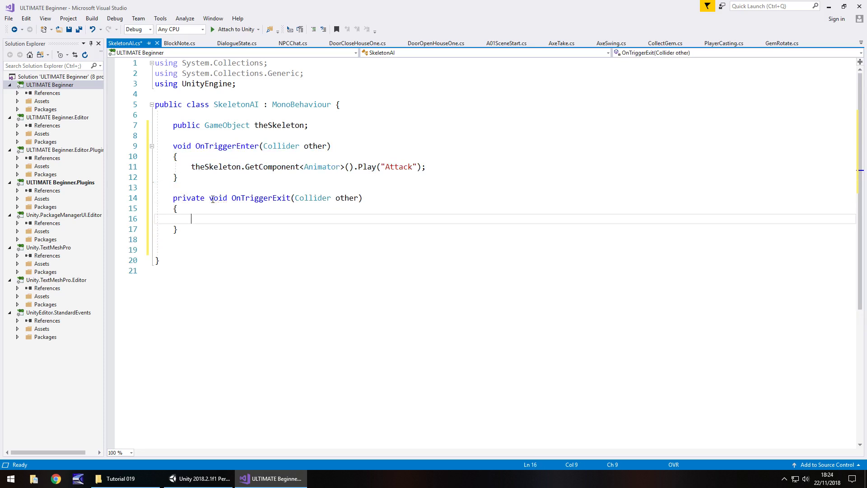
pyautogui.moveTo(210, 199); pyautogui.dragTo(174, 201)
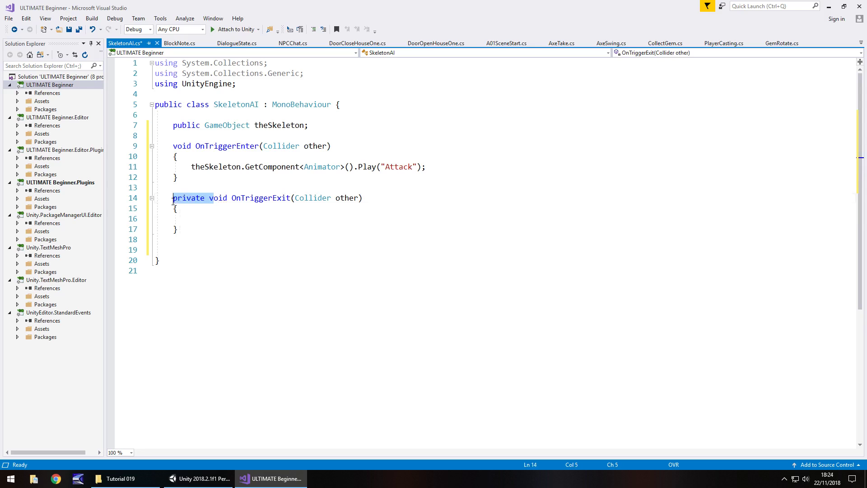
pyautogui.press('BackSpace')
# Step: Make OnTriggerExit call theSkeleton.GetComponent<Animator>().Play("Idle") and save the script
pyautogui.click(210, 219)
pyautogui.write('theS')
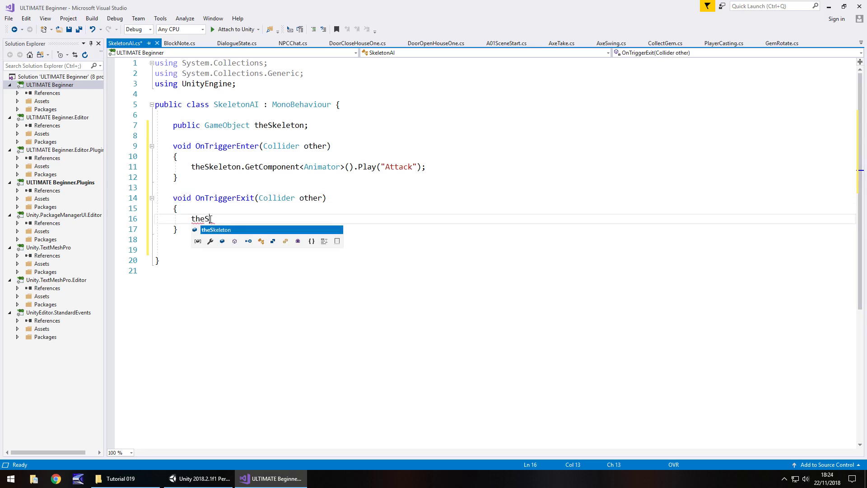
pyautogui.press('Tab')
pyautogui.write('.Get')
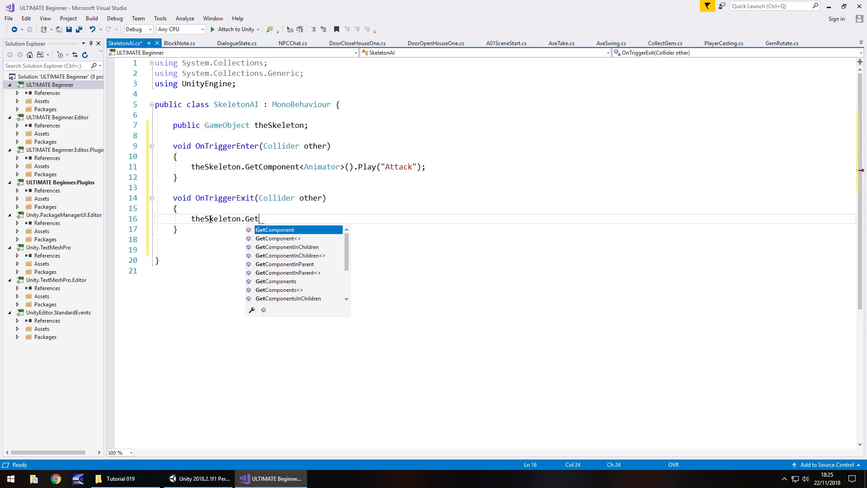
pyautogui.write('Compo')
pyautogui.press('Tab')
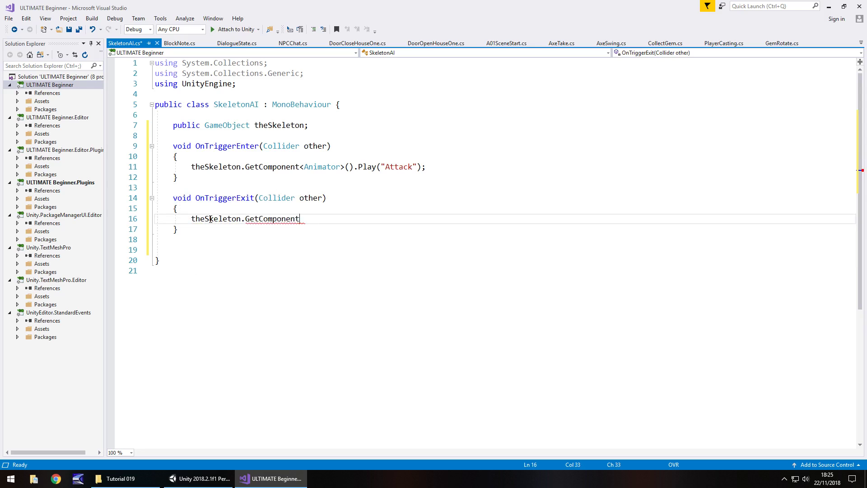
pyautogui.write('<Animato')
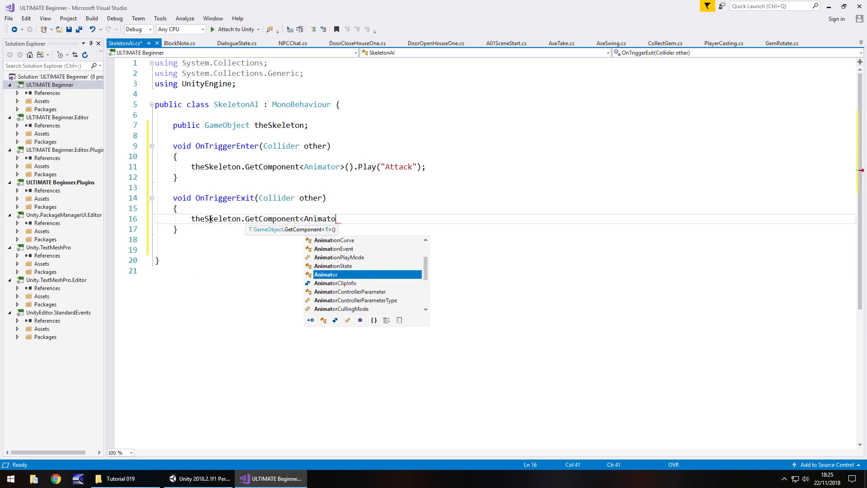
pyautogui.write('r>()')
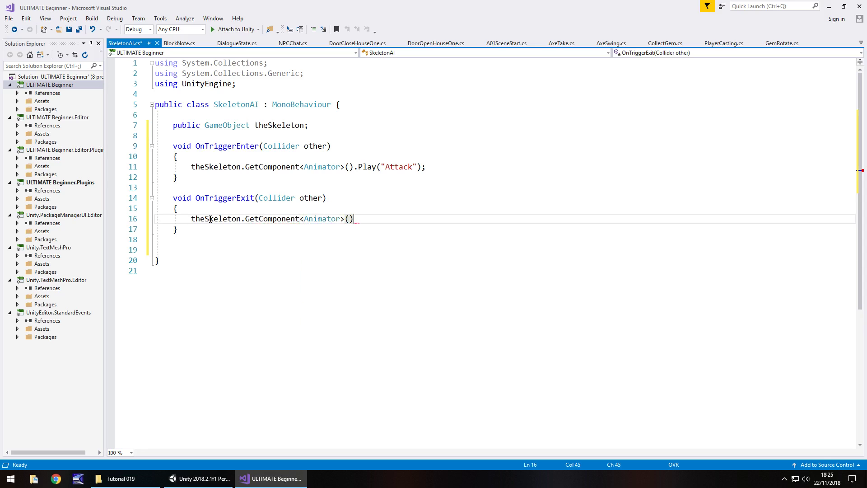
pyautogui.write('.Play')
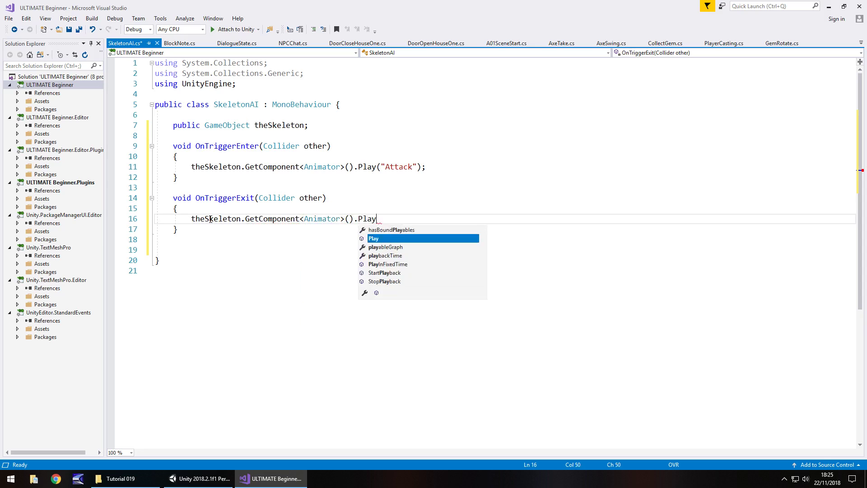
pyautogui.write('("Idle"')
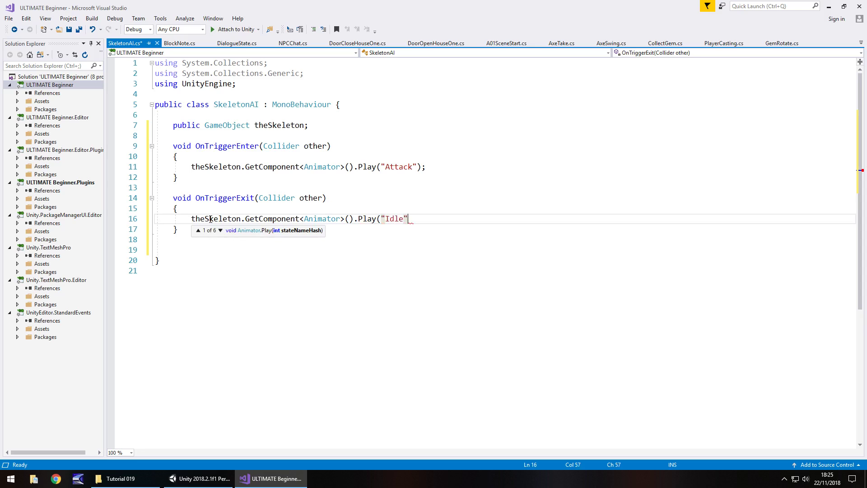
pyautogui.write(');')
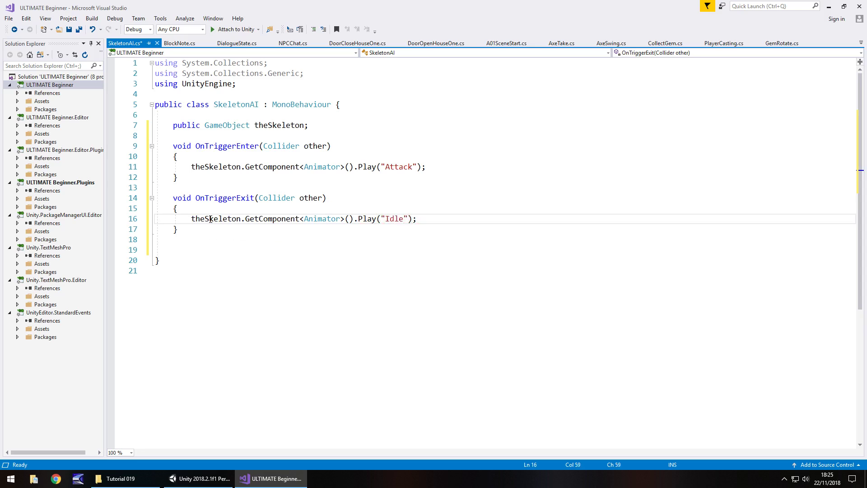
pyautogui.hotkey('ctrl', 's')
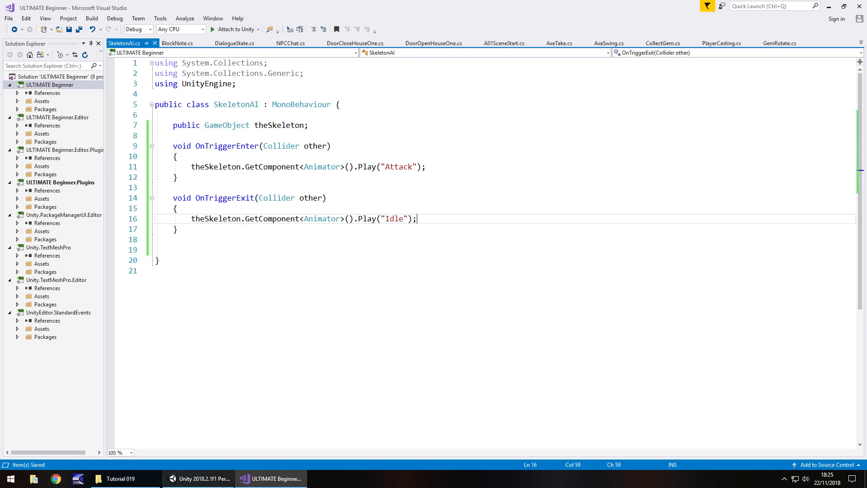
# Step: Attach SkeletonAI to the Cylinder and assign SkeletonEnemy to its The Skeleton field
pyautogui.click(221, 485)
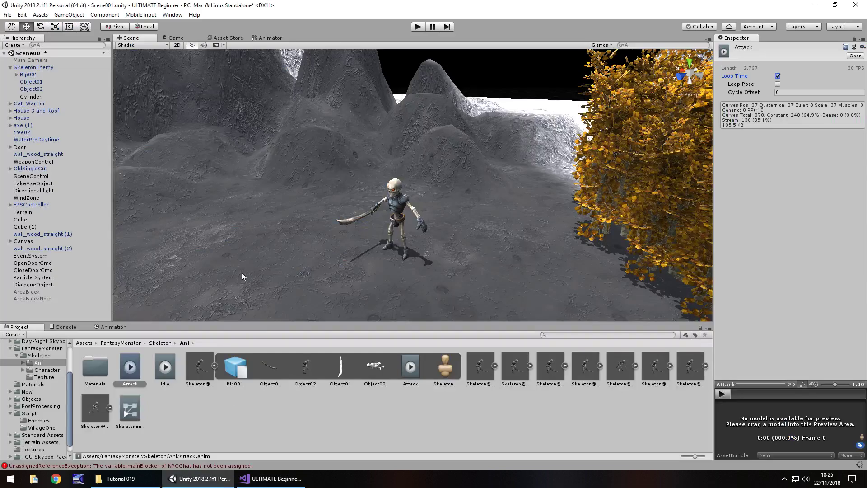
pyautogui.click(275, 40)
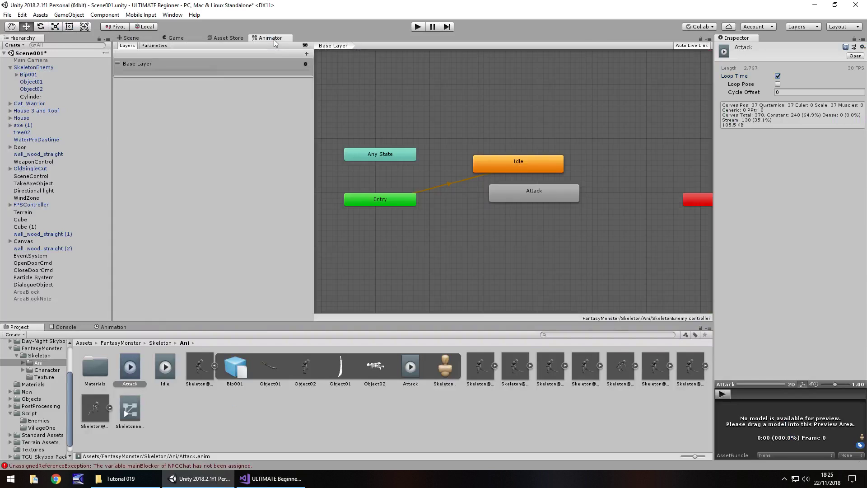
pyautogui.click(135, 38)
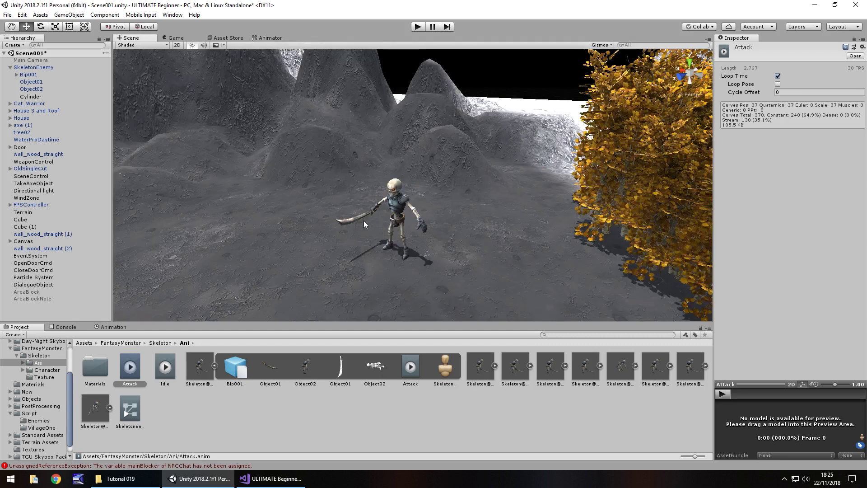
pyautogui.click(39, 420)
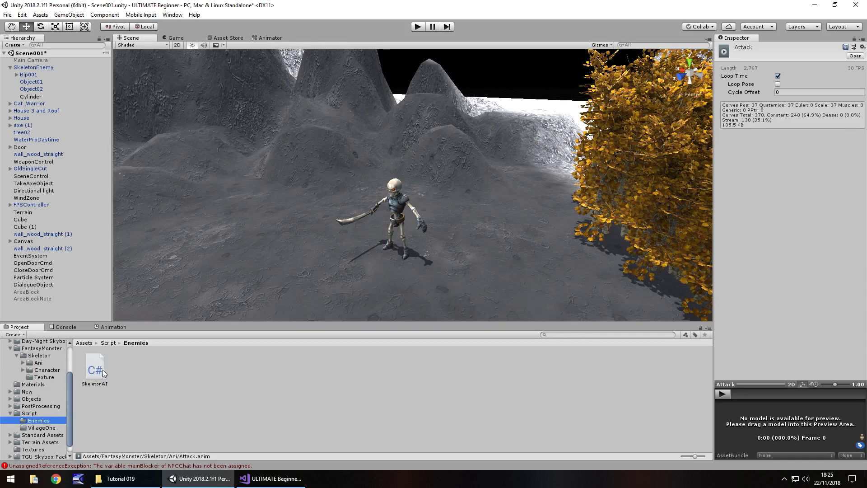
pyautogui.moveTo(96, 371); pyautogui.dragTo(31, 97)
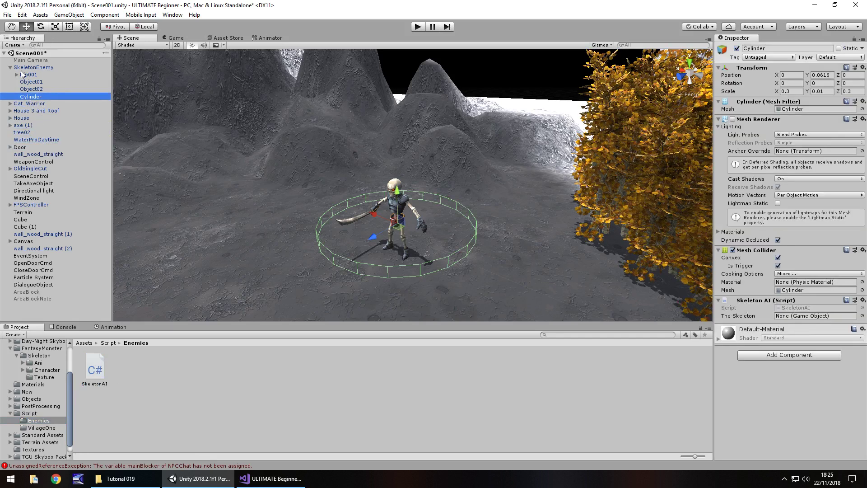
pyautogui.moveTo(20, 69); pyautogui.dragTo(790, 318)
pyautogui.click(416, 27)
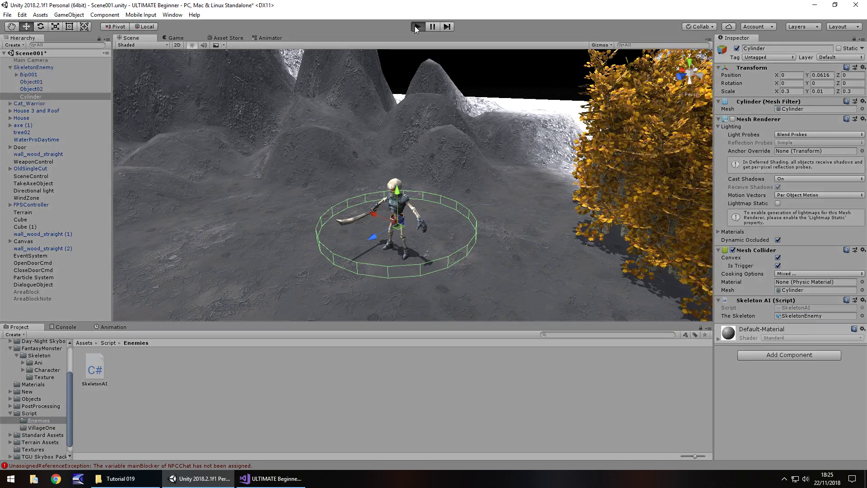
pyautogui.press('w')
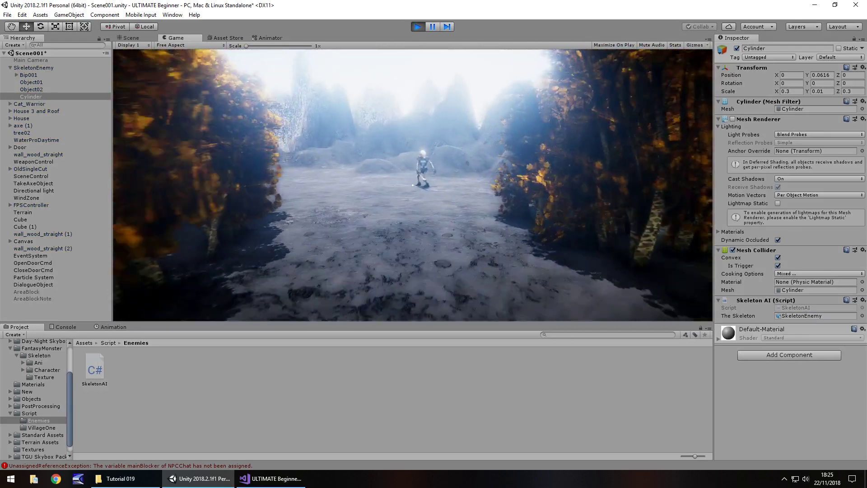
pyautogui.press('w')
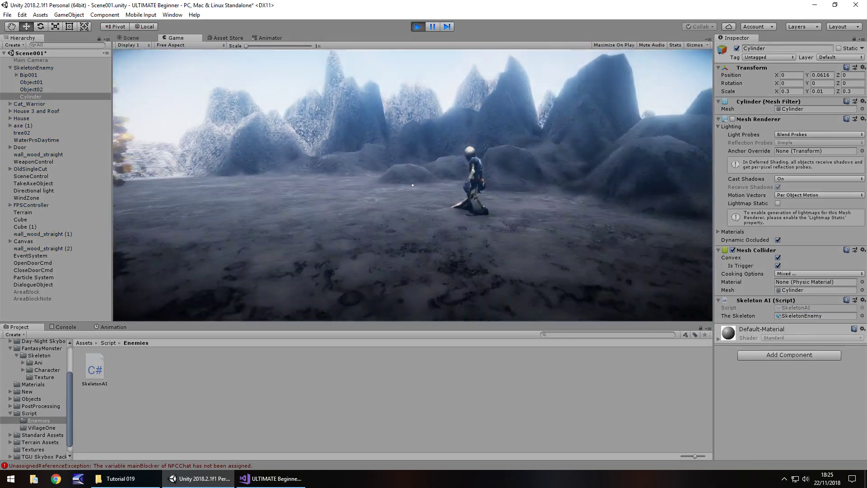
pyautogui.press('s')
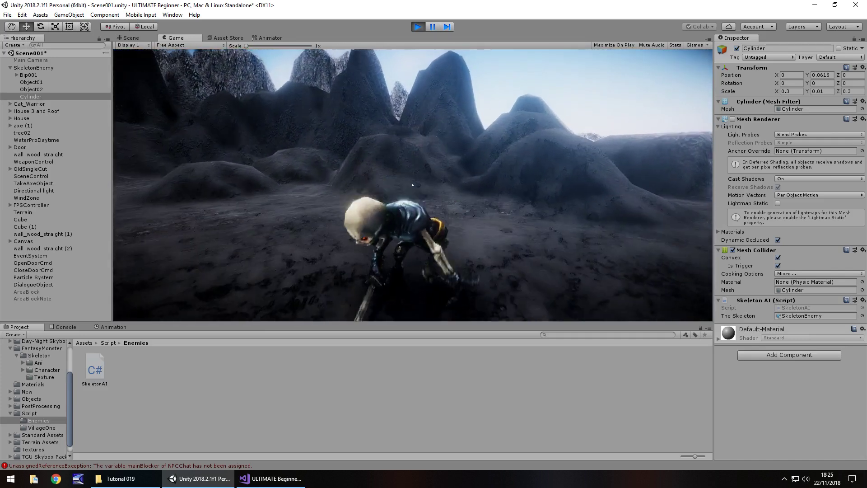
pyautogui.press('s')
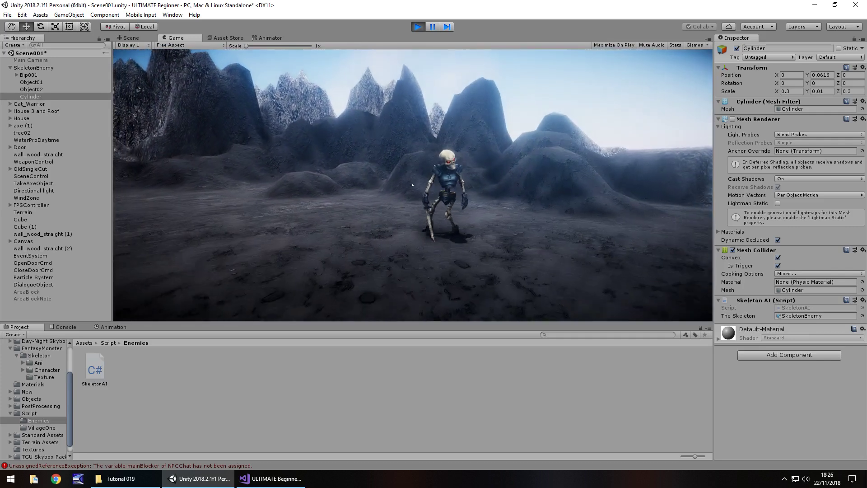
pyautogui.hotkey('ctrl', 'p')
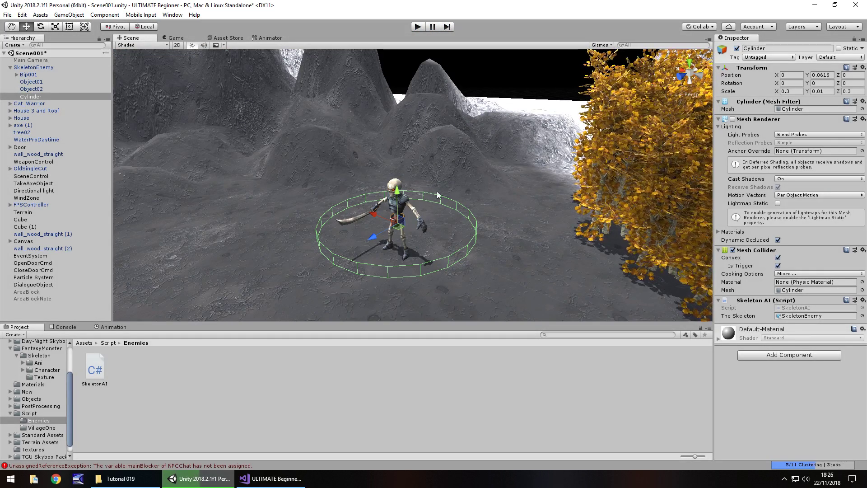
pyautogui.moveTo(486, 264); pyautogui.dragTo(382, 264, button='right')
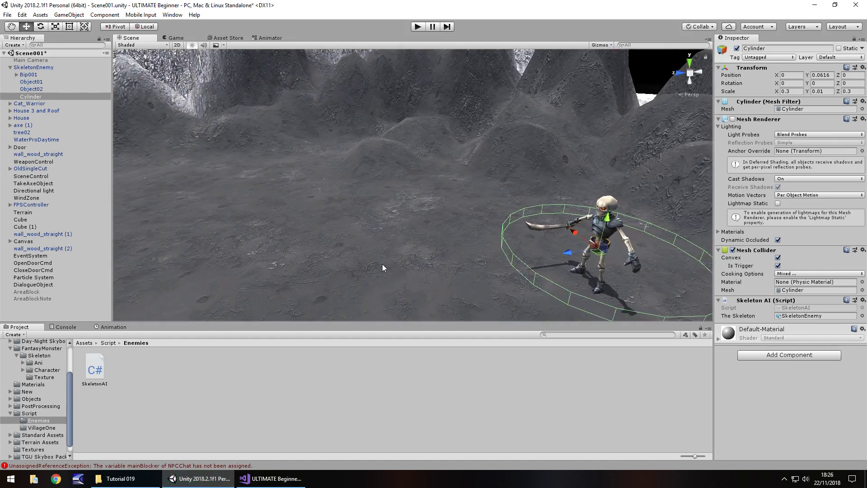